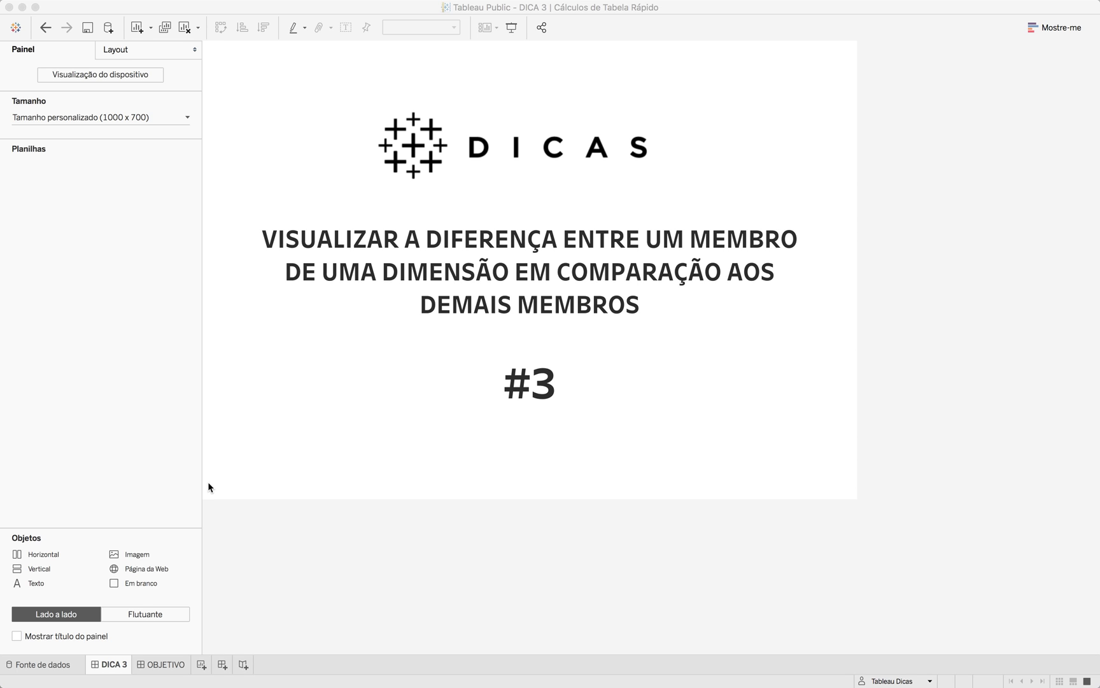
- Review the OBJETIVO dashboard and the data source's rows, loading the data preview
{"action": "left_click", "coordinate": [154, 666]}
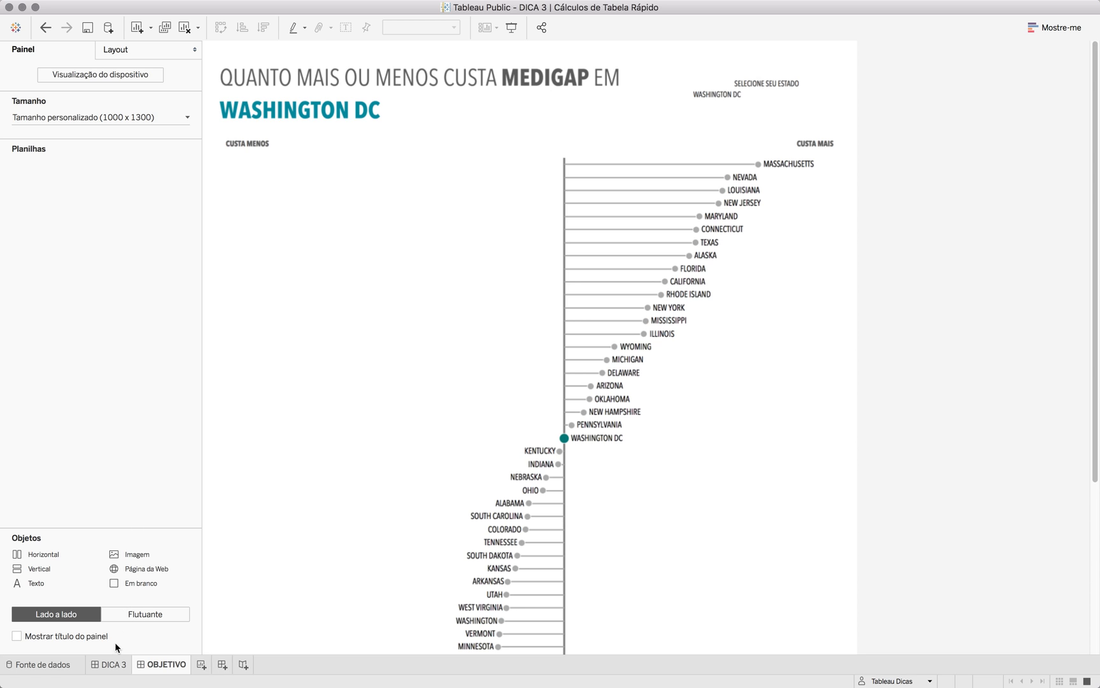
{"action": "left_click", "coordinate": [54, 666]}
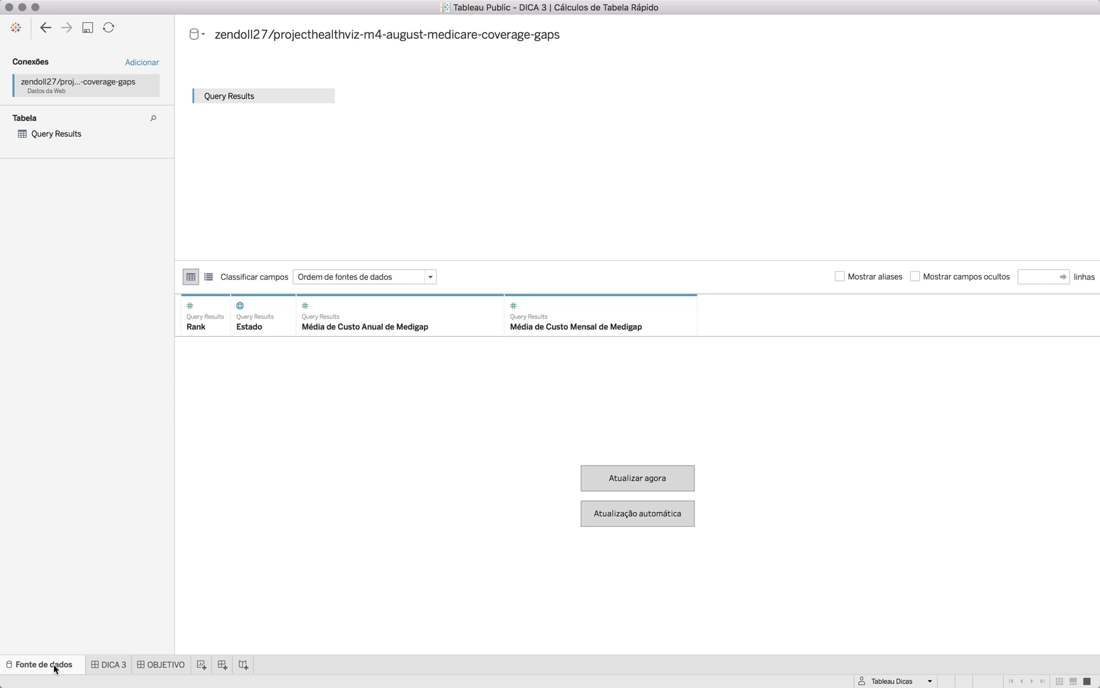
{"action": "left_click", "coordinate": [658, 477]}
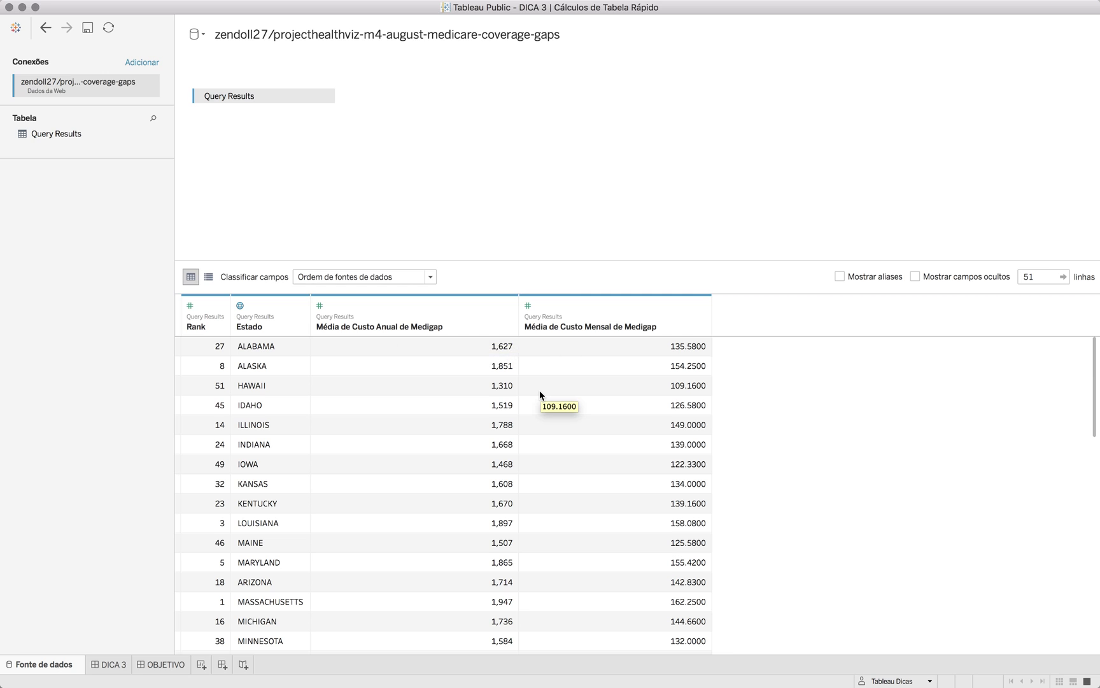
{"action": "left_click", "coordinate": [166, 664]}
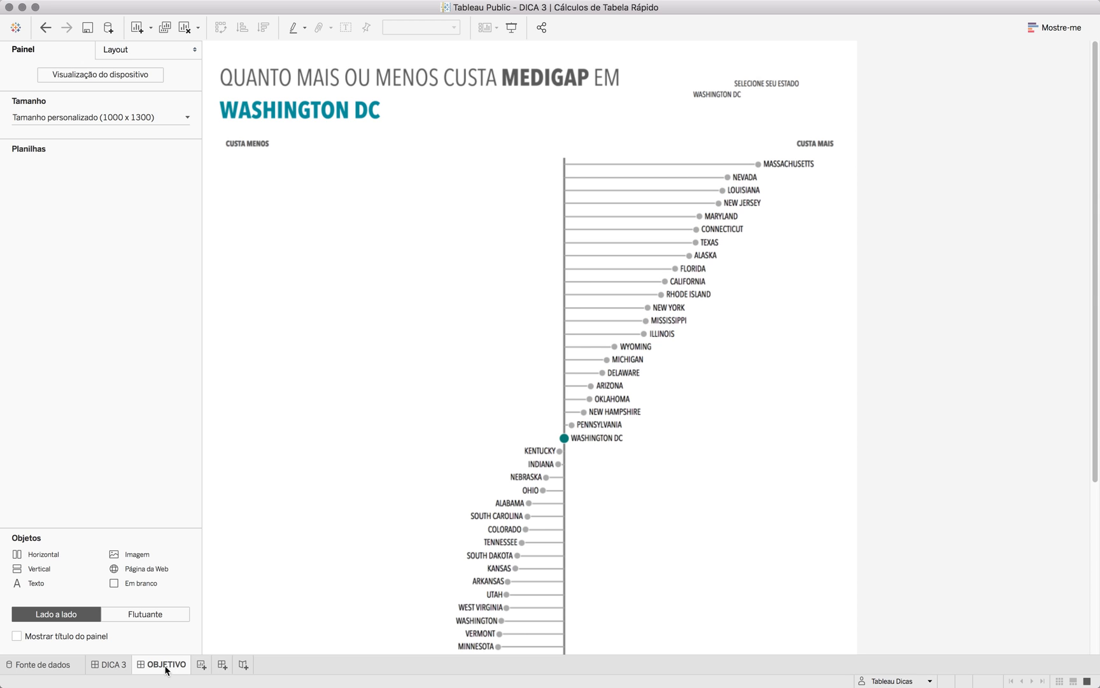
- Build a bar chart of Média de Custo Anual de Medigap by Estado in a new worksheet, sorted in descending order
{"action": "left_click", "coordinate": [201, 664]}
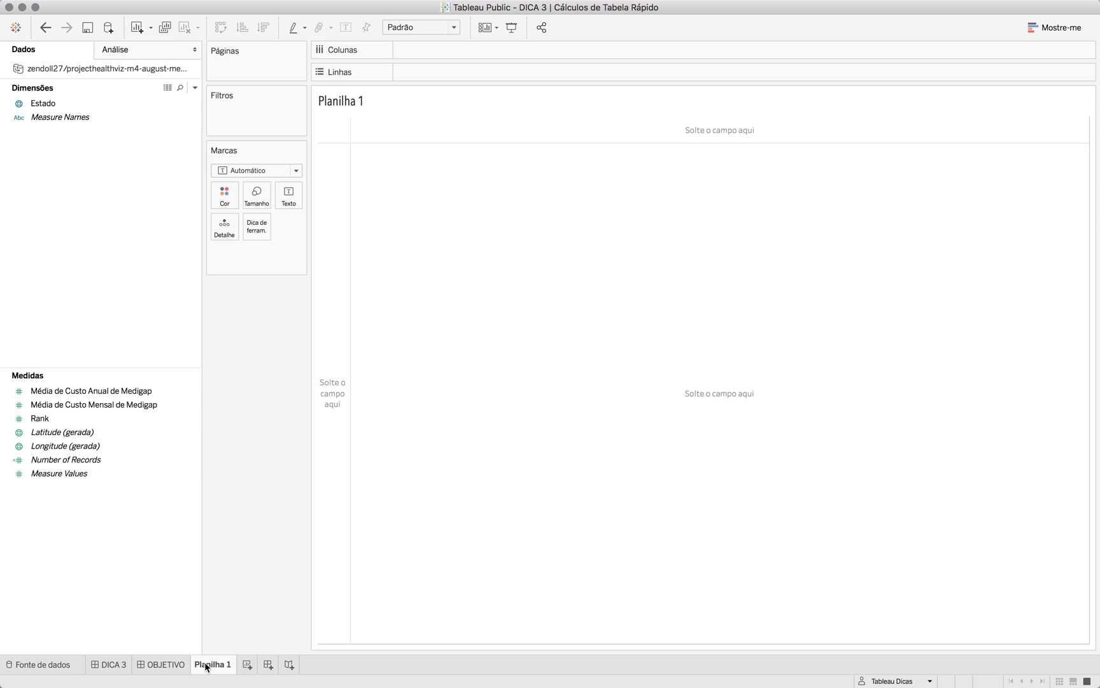
{"action": "left_click_drag", "start_coordinate": [54, 105], "coordinate": [337, 283]}
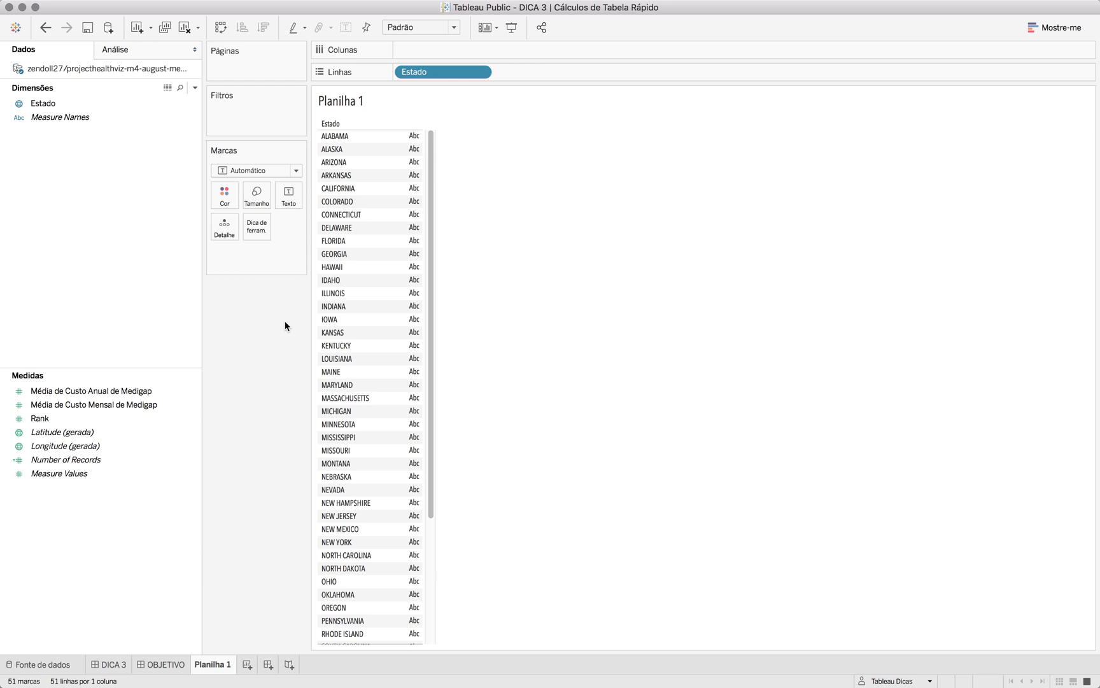
{"action": "left_click", "coordinate": [78, 391]}
{"action": "left_click_drag", "start_coordinate": [78, 392], "coordinate": [506, 48]}
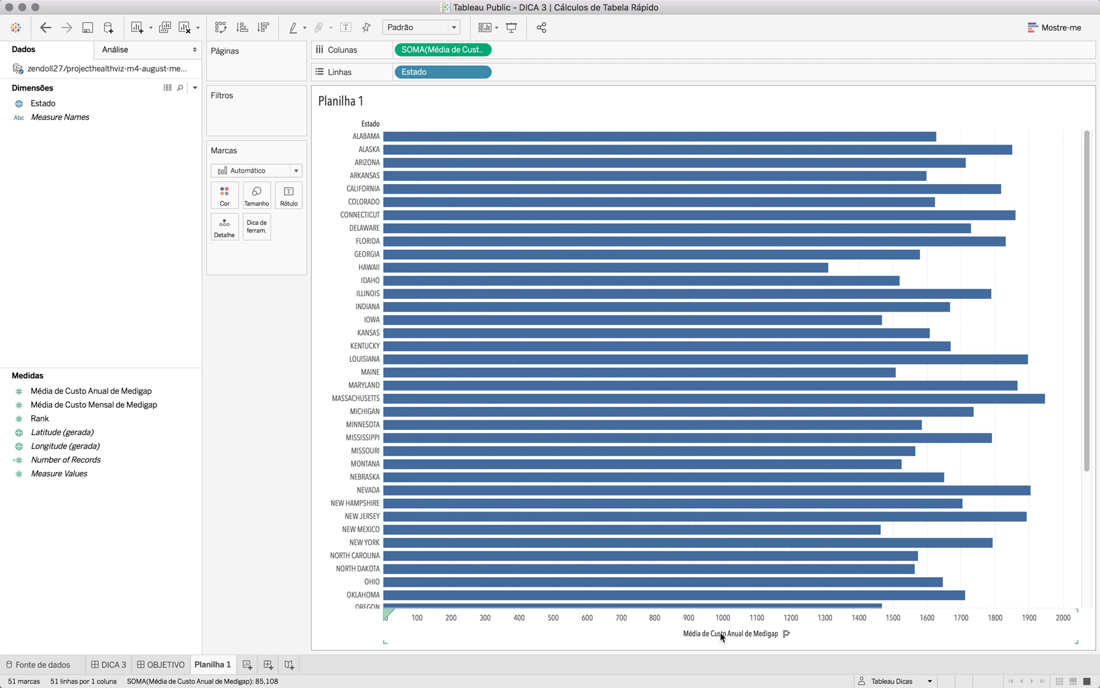
{"action": "left_click", "coordinate": [785, 634]}
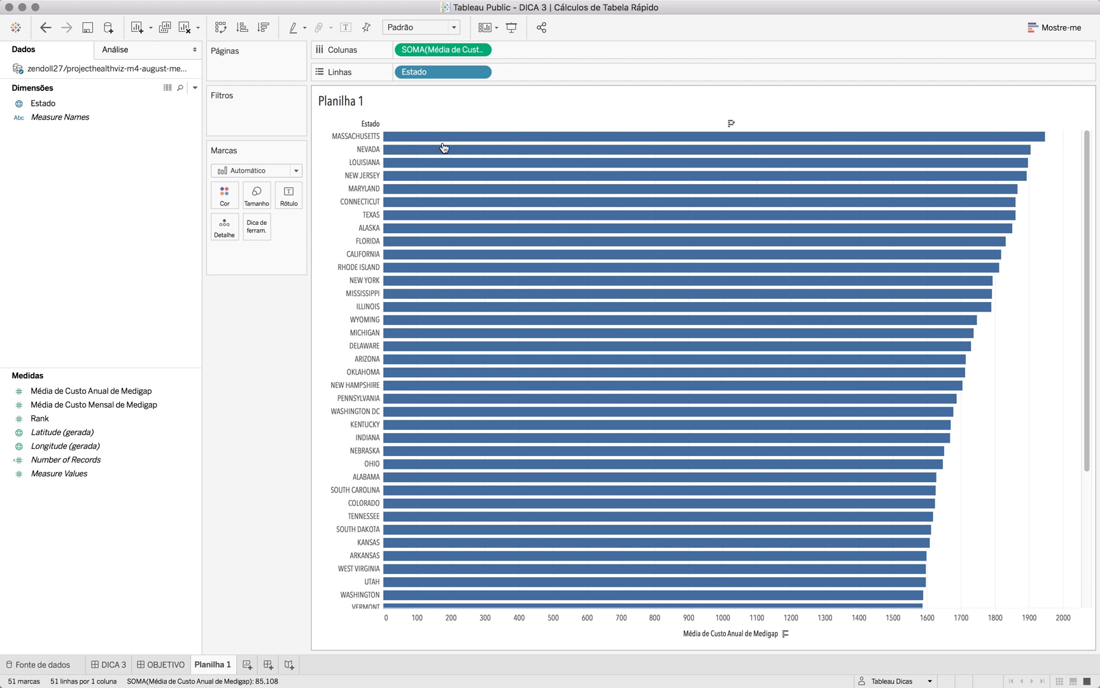
{"action": "mouse_move", "coordinate": [444, 150]}
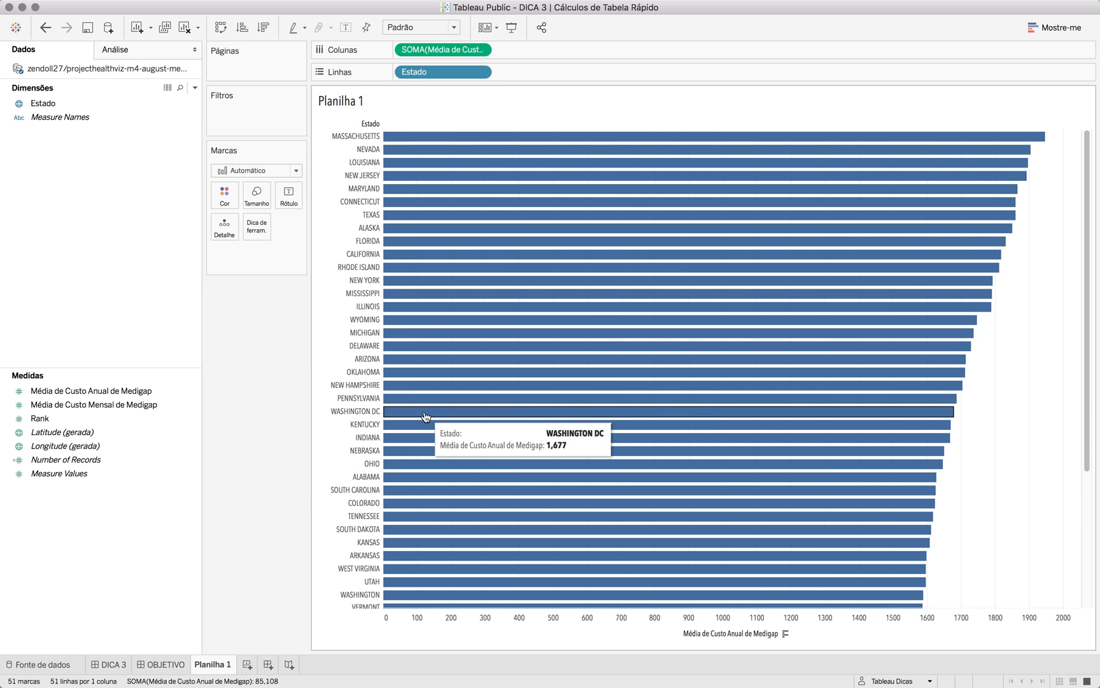
- Create a list parameter from the Estado field, named SELECIONAR SEU ESTADO
{"action": "left_click", "coordinate": [55, 103]}
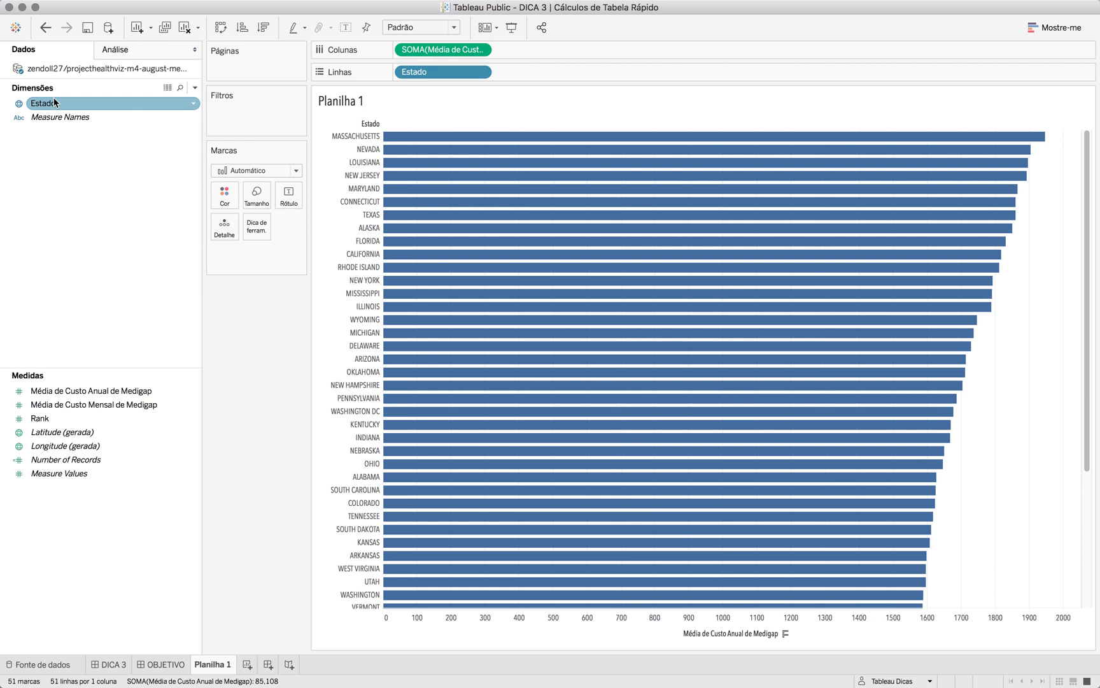
{"action": "right_click", "coordinate": [55, 103]}
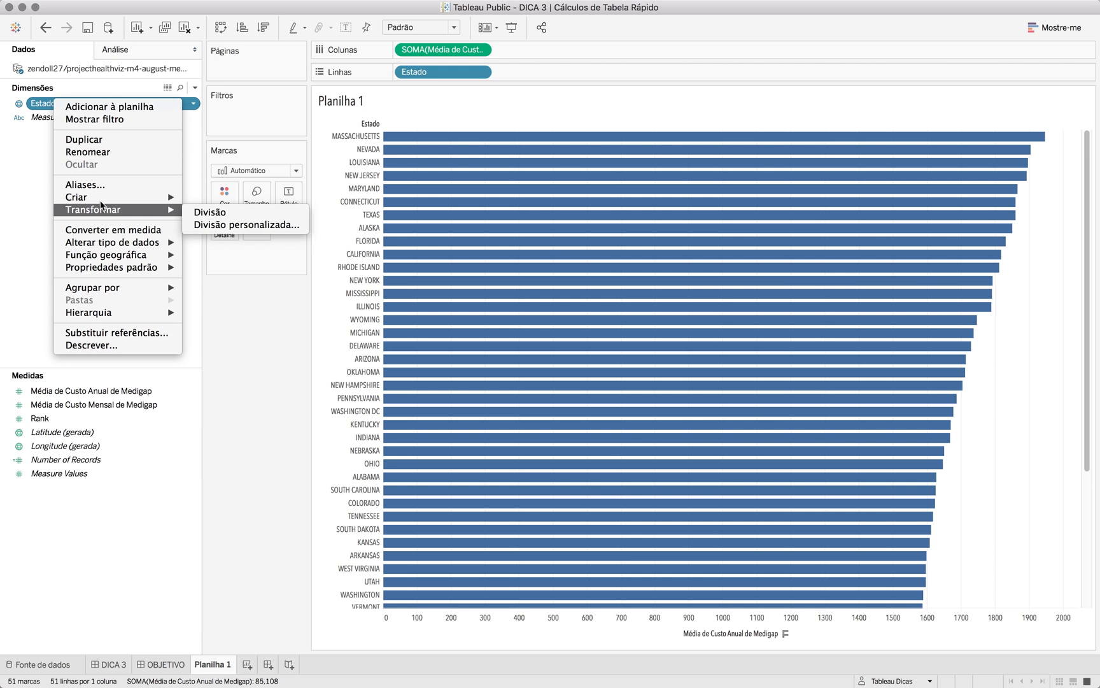
{"action": "mouse_move", "coordinate": [108, 200]}
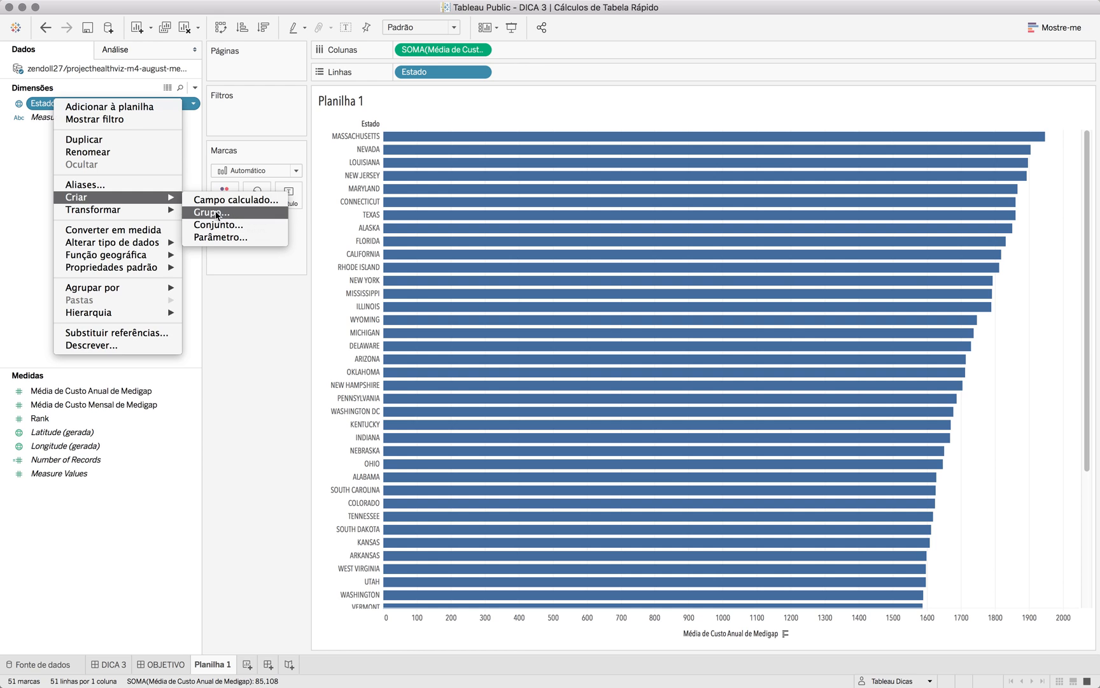
{"action": "left_click", "coordinate": [222, 236]}
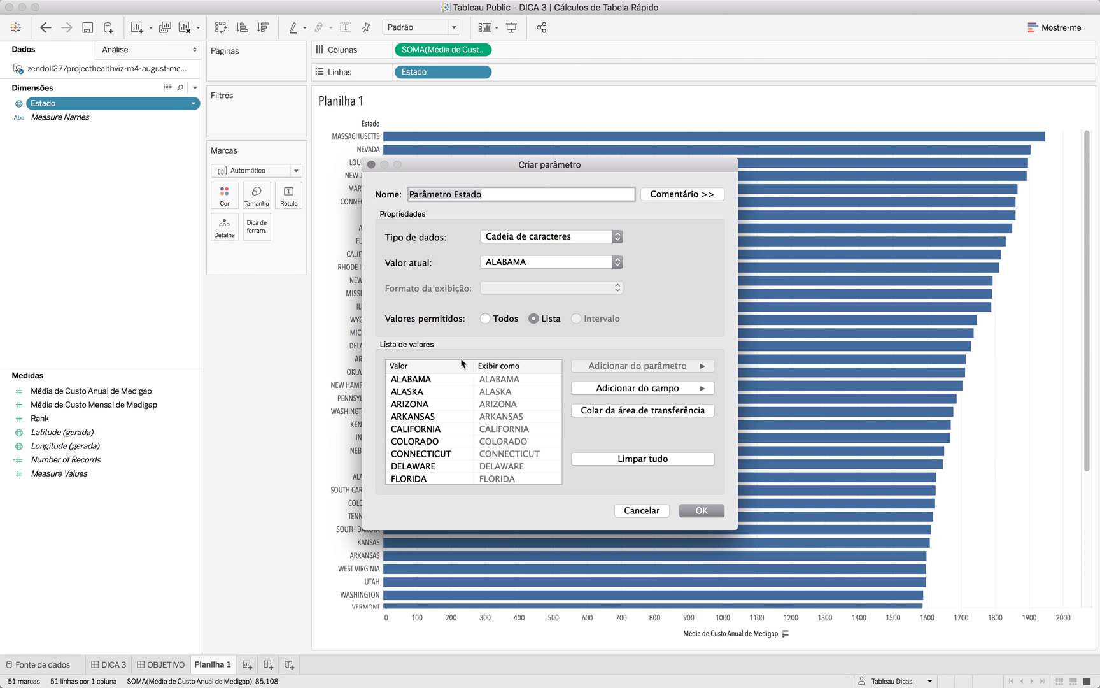
{"action": "scroll", "coordinate": [467, 429], "scroll_direction": "down", "scroll_amount": 10}
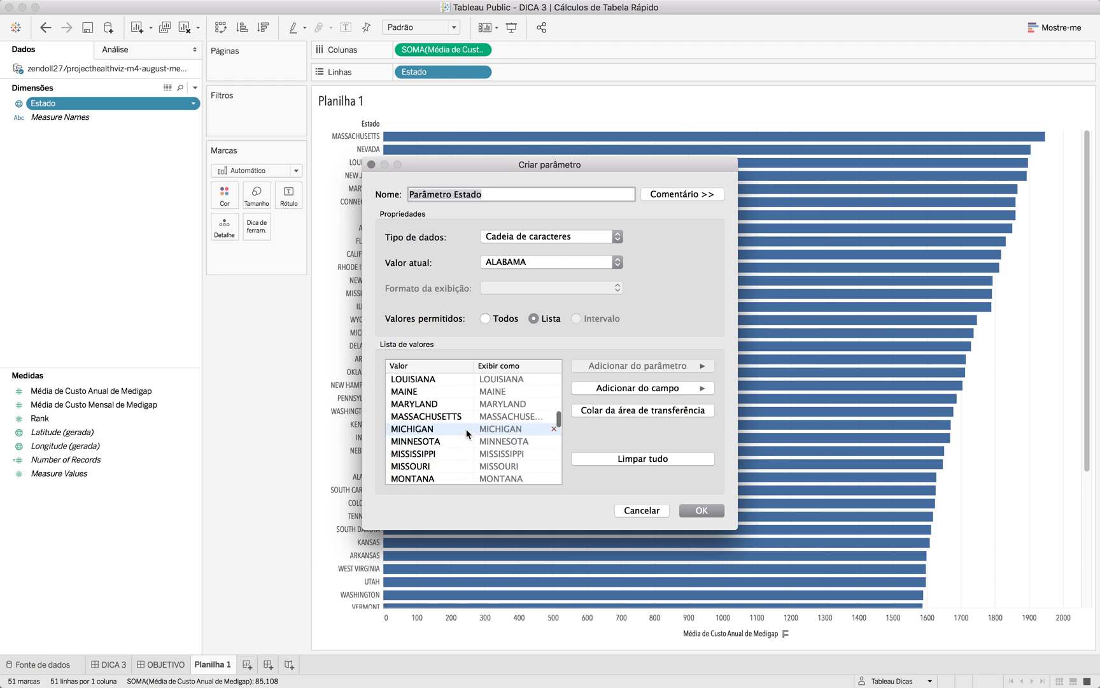
{"action": "scroll", "coordinate": [461, 427], "scroll_direction": "up", "scroll_amount": 15}
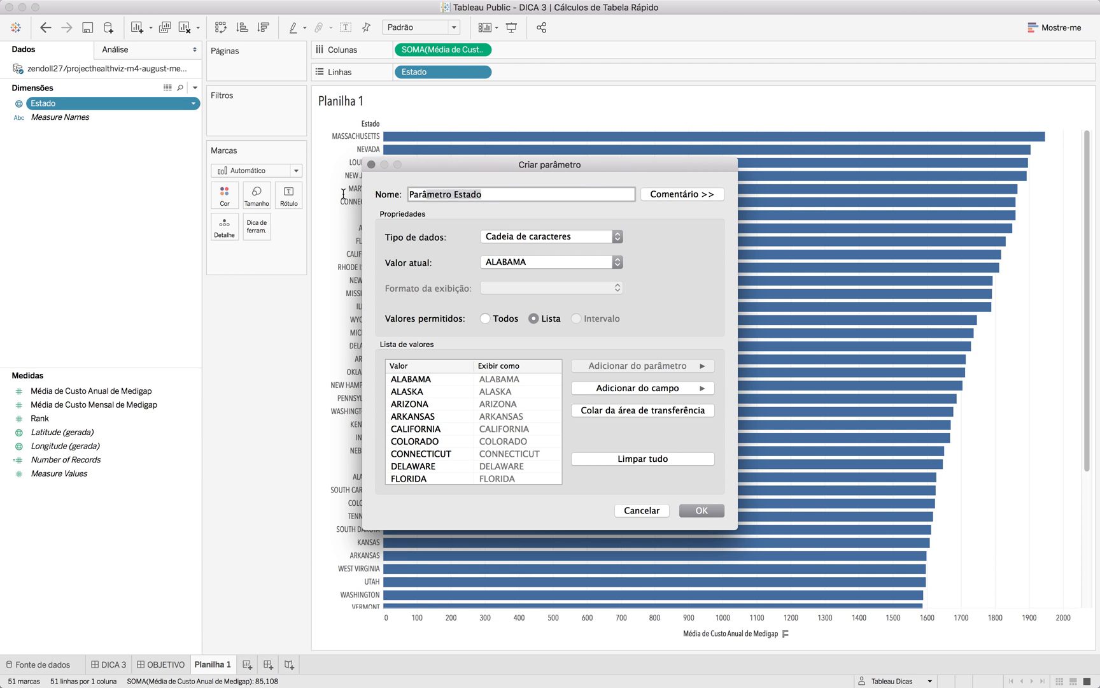
{"action": "type", "text": "SELECIONAR SEU ESTADO"}
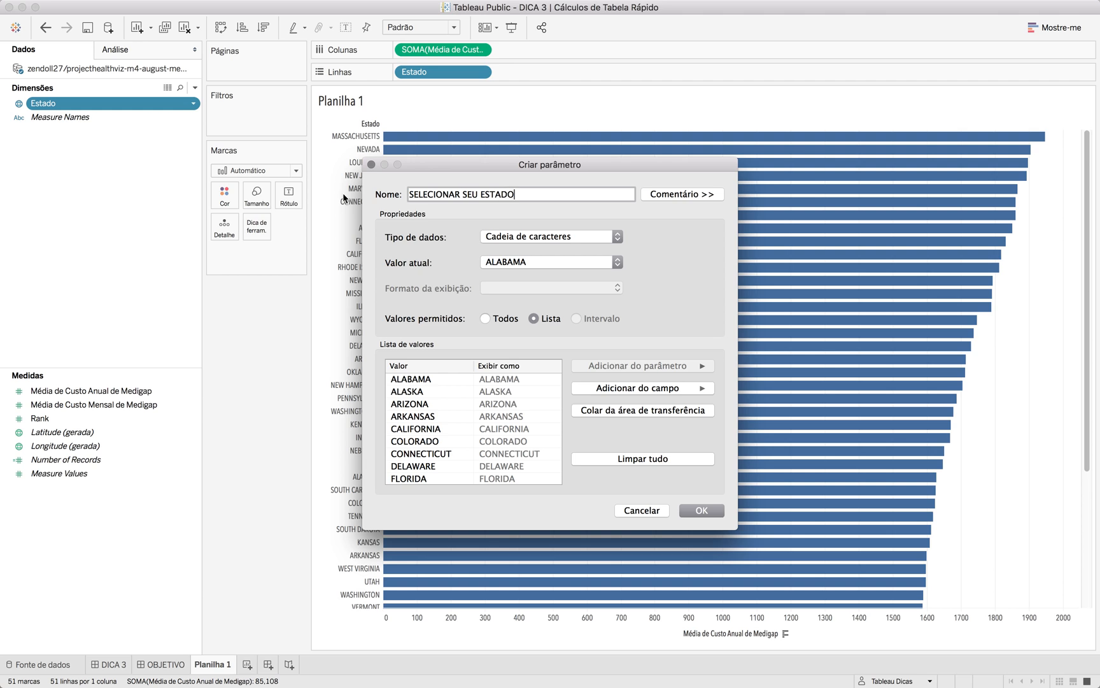
{"action": "left_click", "coordinate": [703, 511]}
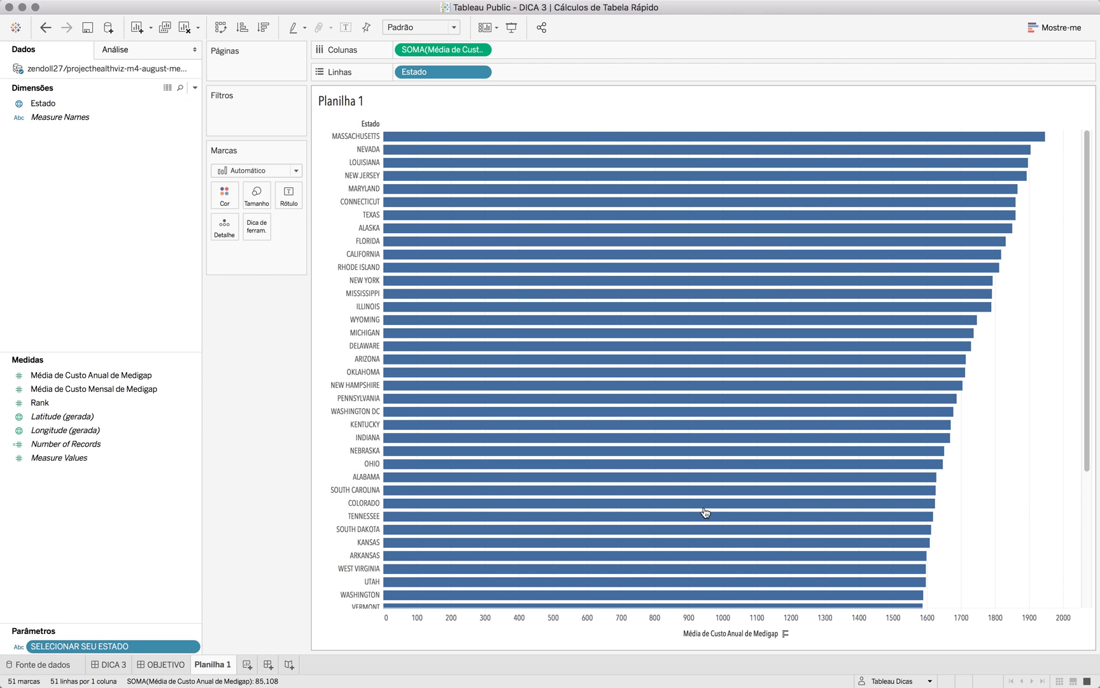
- Show the control of the SELECIONAR SEU ESTADO parameter and set it to WASHINGTON DC
{"action": "left_click_drag", "start_coordinate": [177, 622], "coordinate": [177, 615]}
{"action": "right_click", "coordinate": [173, 637]}
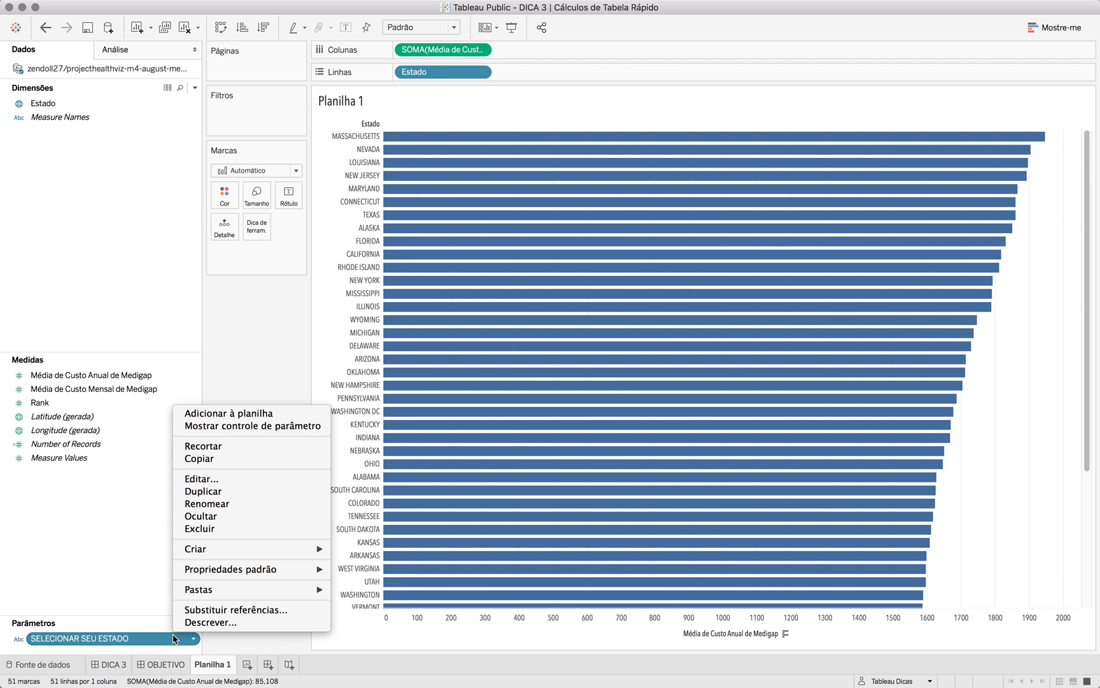
{"action": "left_click", "coordinate": [225, 428]}
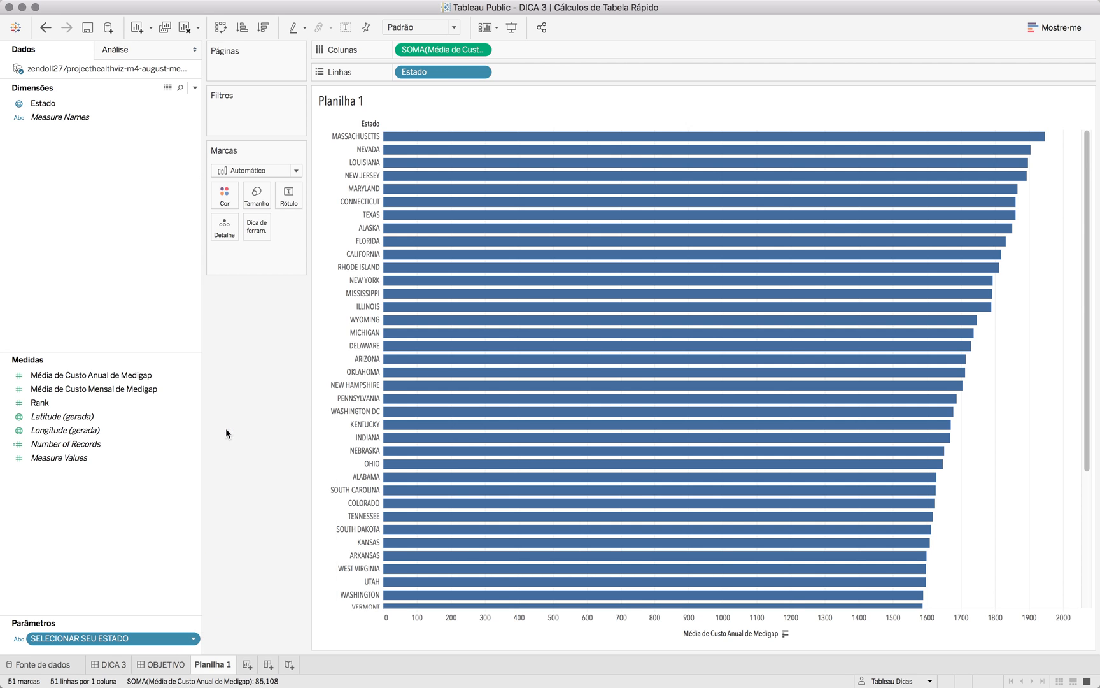
{"action": "left_click", "coordinate": [1026, 112]}
{"action": "scroll", "coordinate": [1063, 382], "scroll_direction": "down", "scroll_amount": 3}
{"action": "scroll", "coordinate": [1067, 399], "scroll_direction": "down", "scroll_amount": 5}
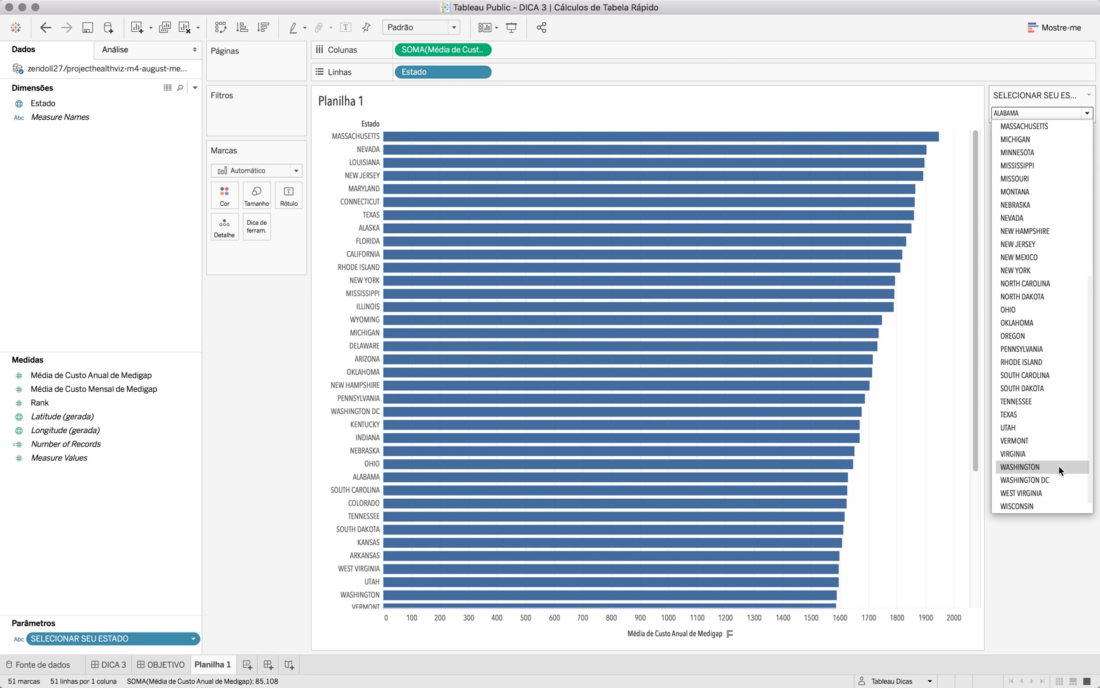
{"action": "left_click", "coordinate": [1061, 481]}
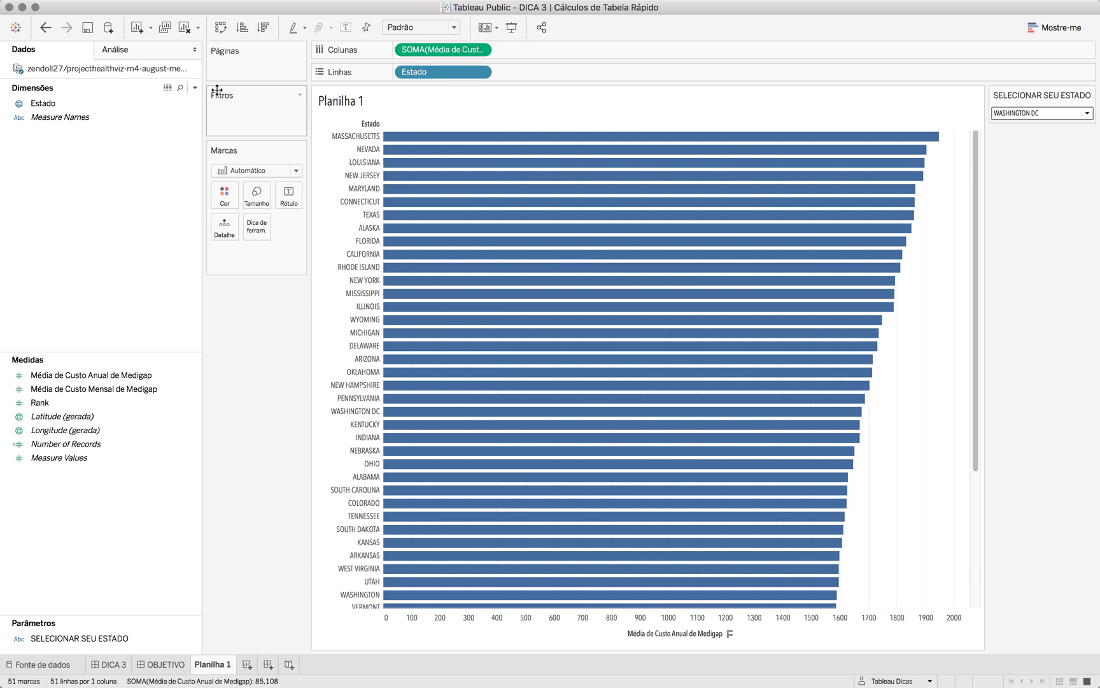
- Create a calculated field named Cor with the formula [SELECIONAR SEU ESTADO]=[Estado]
{"action": "left_click", "coordinate": [195, 87]}
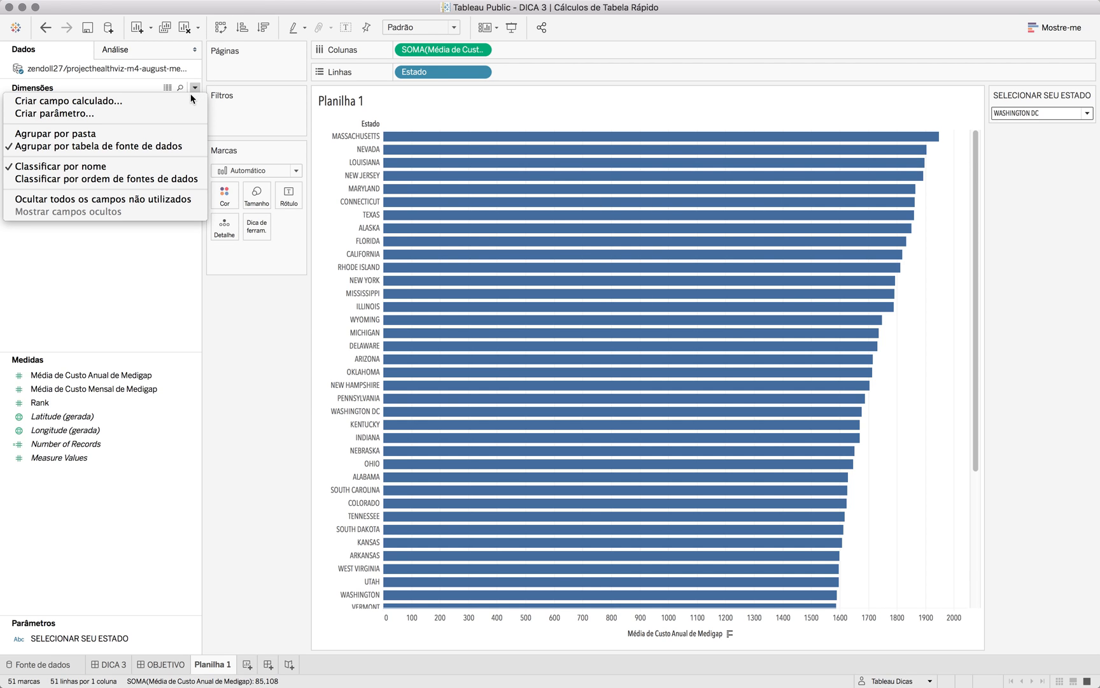
{"action": "left_click", "coordinate": [189, 103]}
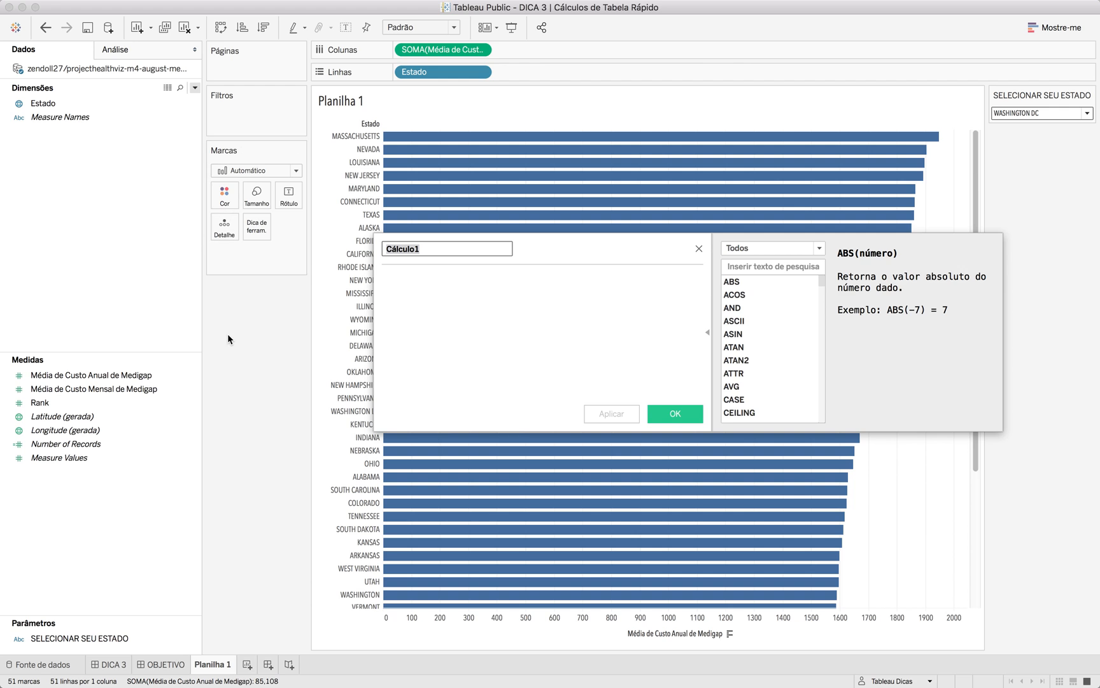
{"action": "left_click", "coordinate": [58, 107]}
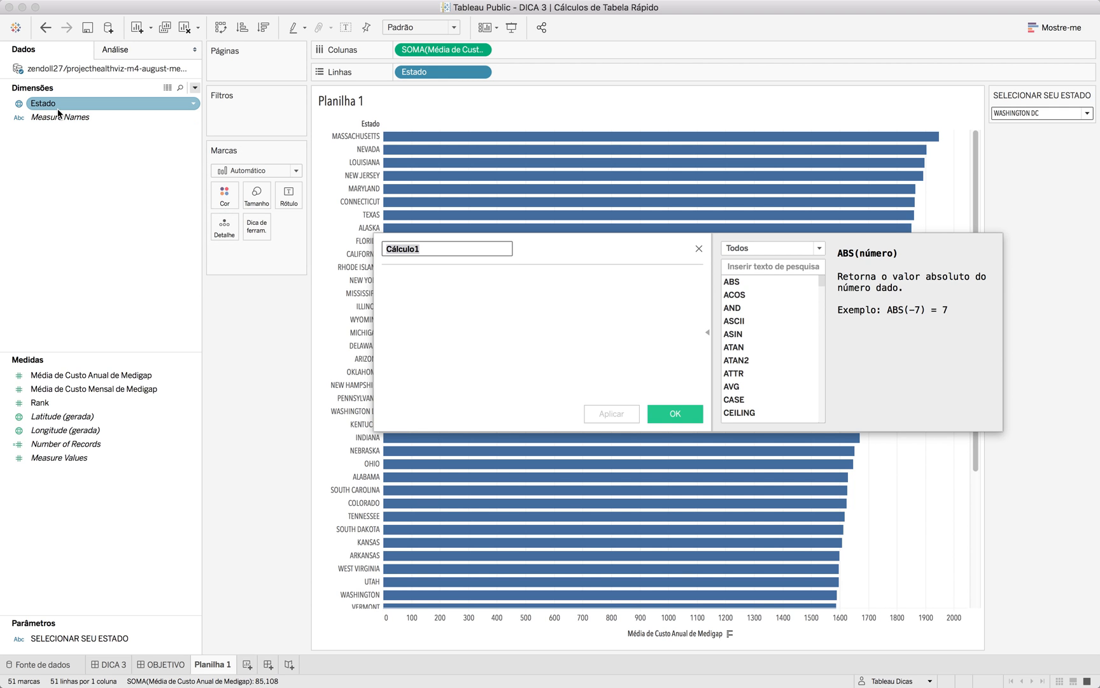
{"action": "left_click_drag", "start_coordinate": [92, 638], "coordinate": [472, 396]}
{"action": "type", "text": "="}
{"action": "left_click_drag", "start_coordinate": [124, 104], "coordinate": [584, 301]}
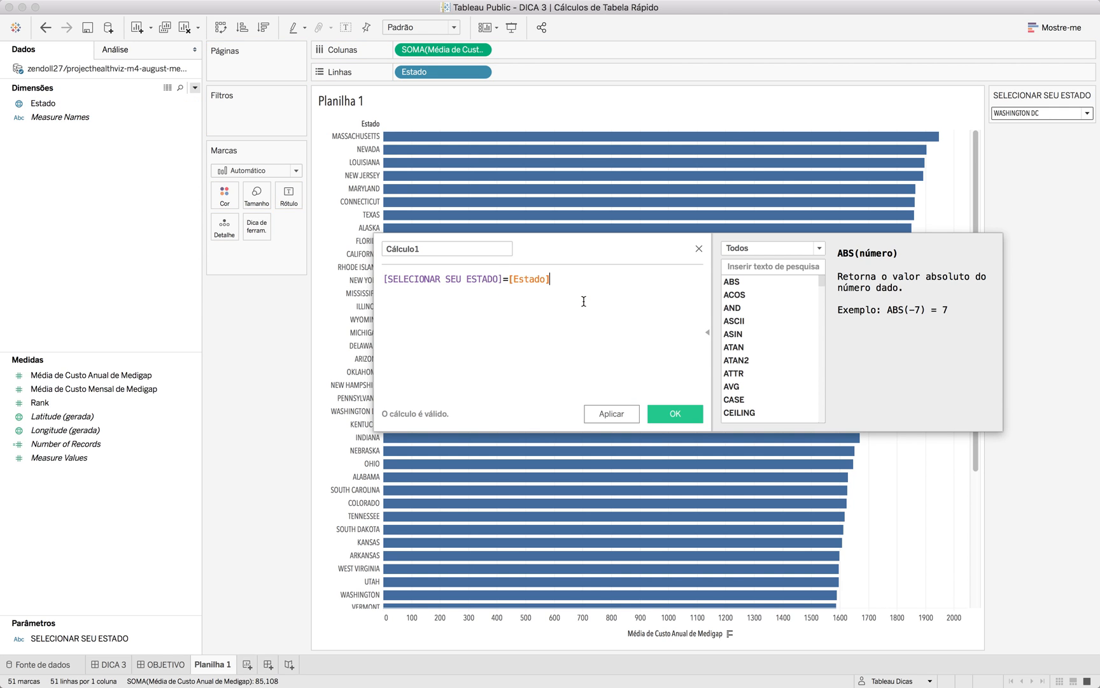
{"action": "double_click", "coordinate": [439, 248]}
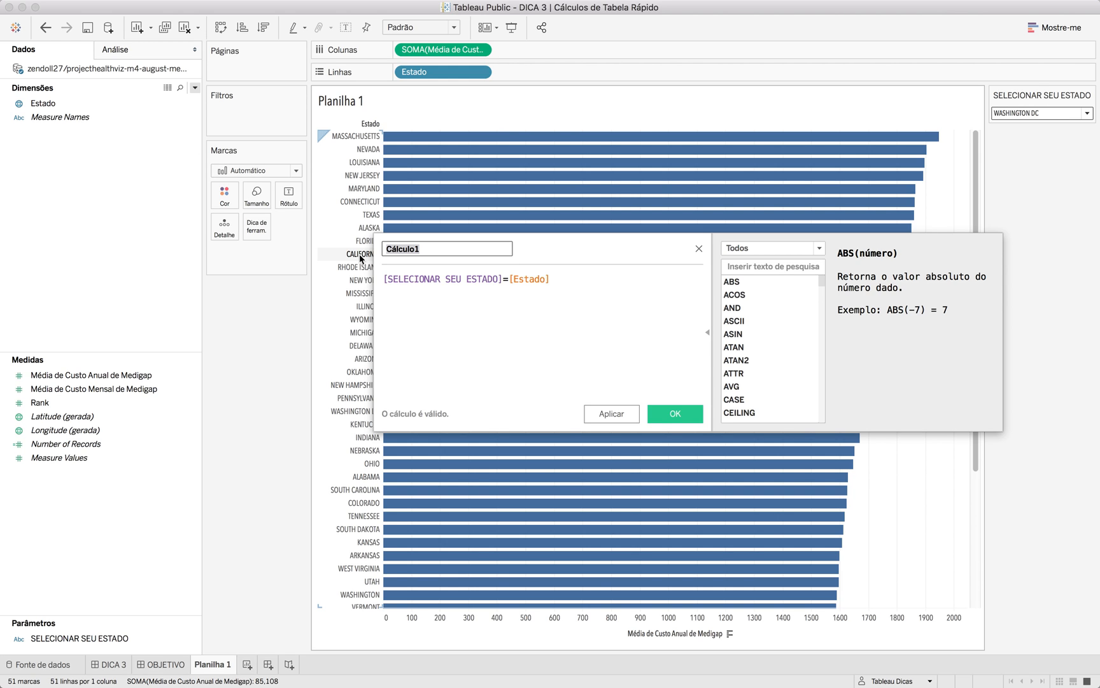
{"action": "type", "text": "Cor"}
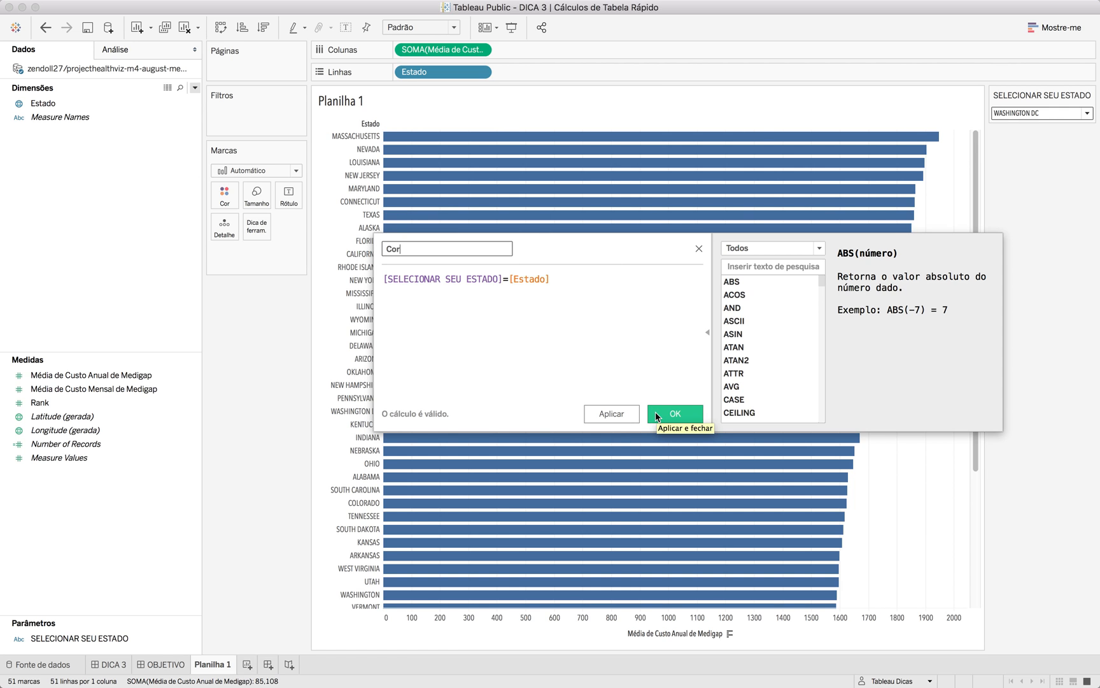
{"action": "left_click", "coordinate": [656, 412]}
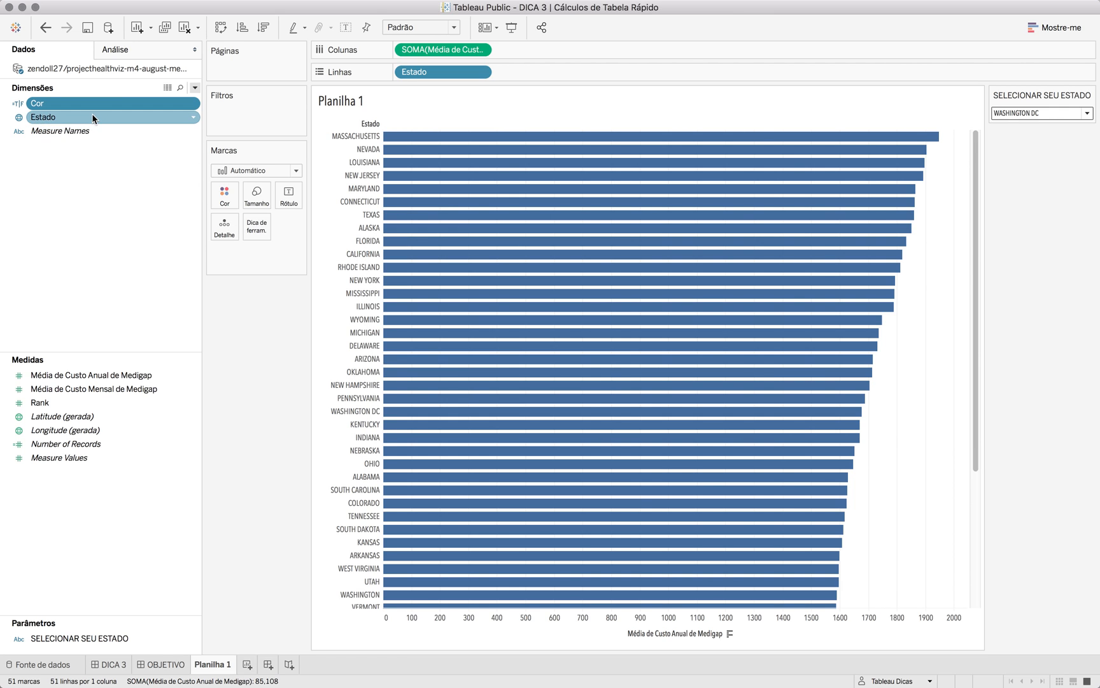
- Colour the state bars by the Cor field and compare the chart with the OBJETIVO dashboard
{"action": "left_click_drag", "start_coordinate": [89, 103], "coordinate": [216, 196]}
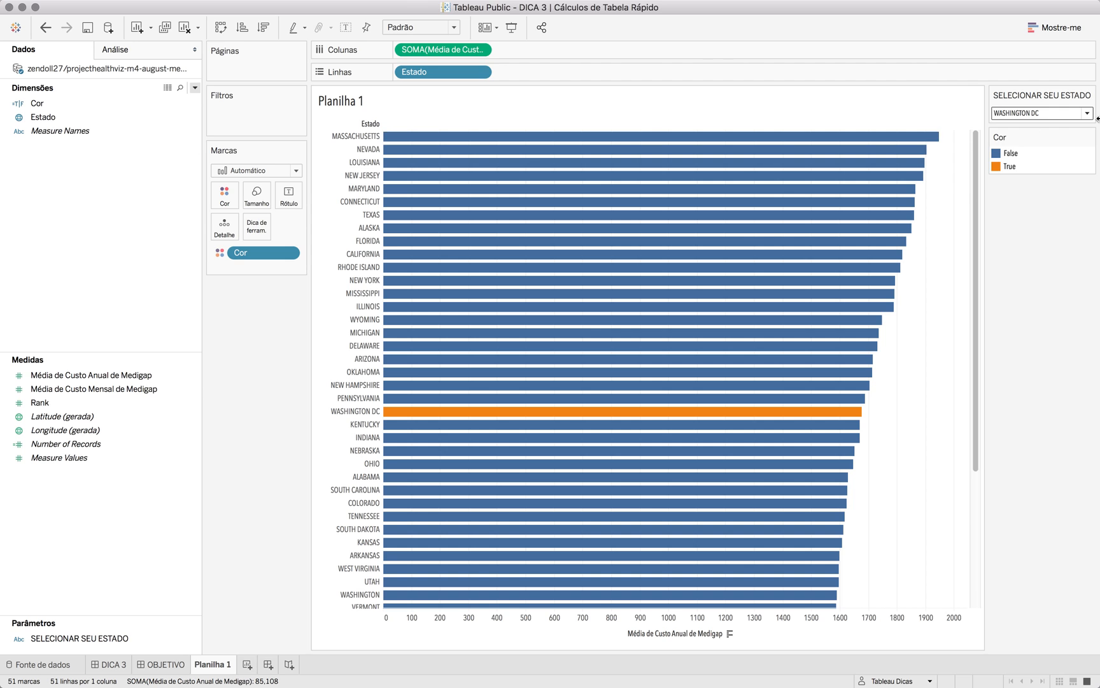
{"action": "mouse_move", "coordinate": [763, 417]}
{"action": "left_click", "coordinate": [156, 665]}
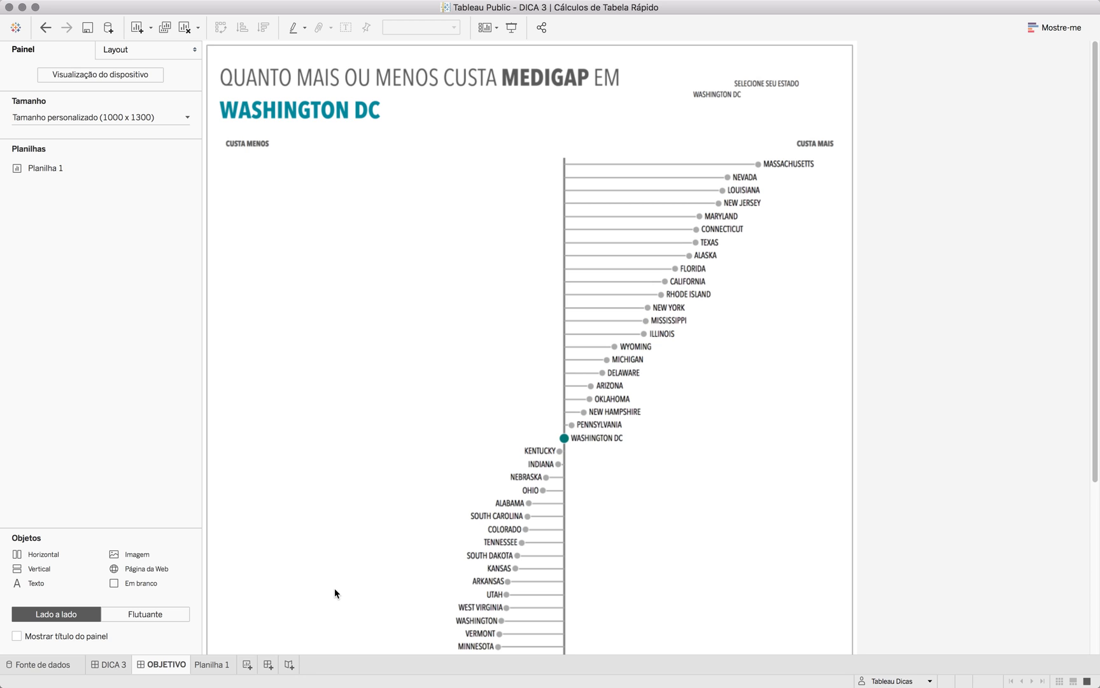
- Apply the quick table calculation Diferença de percentual to the annual cost measure in Planilha 1 and review the bars
{"action": "left_click", "coordinate": [216, 664]}
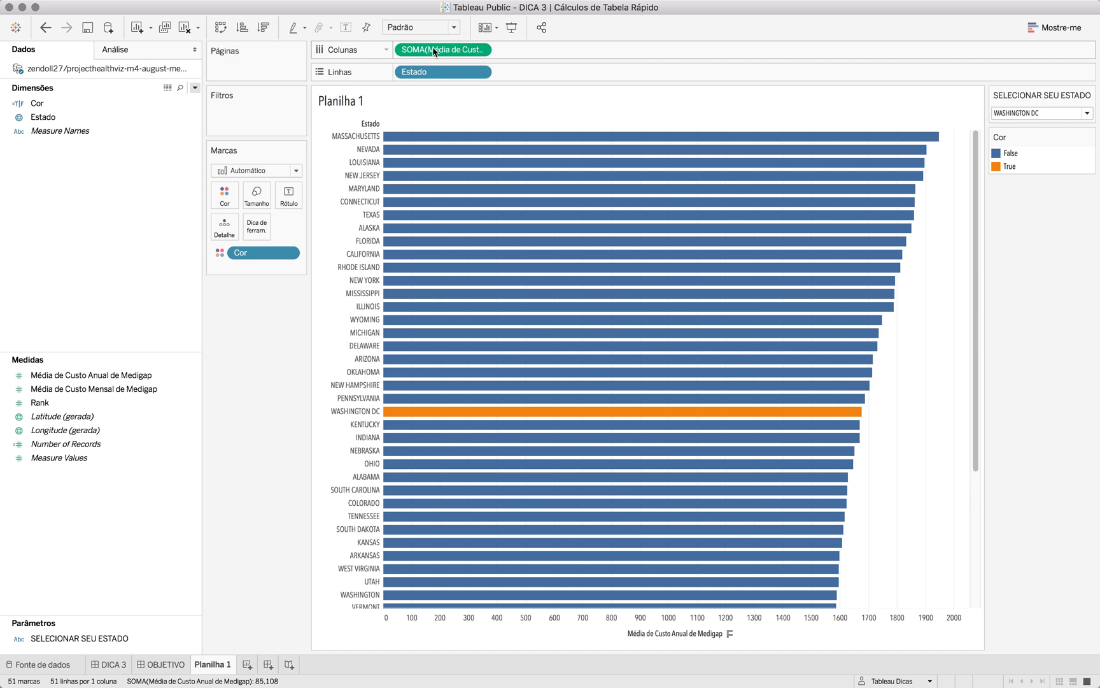
{"action": "left_click", "coordinate": [480, 50]}
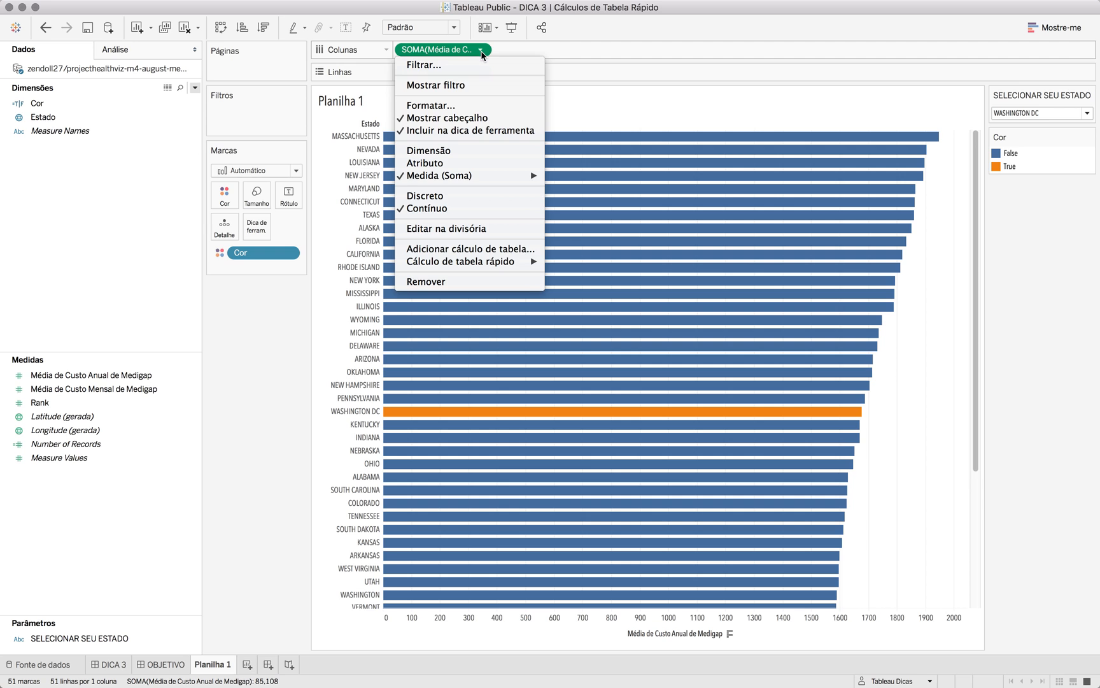
{"action": "mouse_move", "coordinate": [484, 265]}
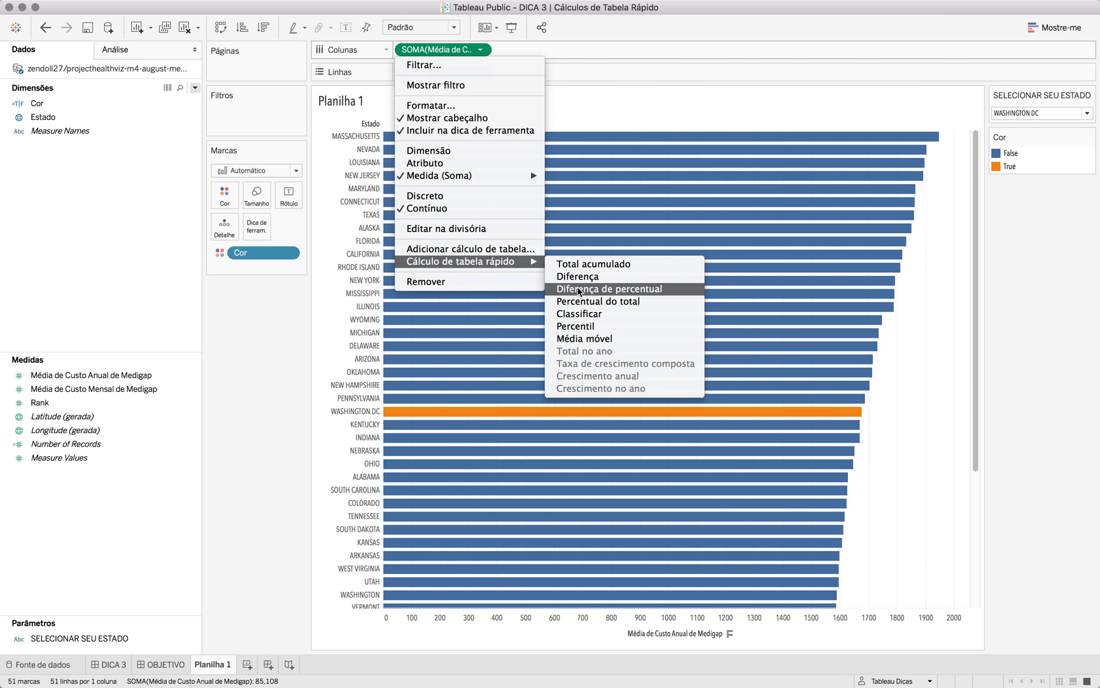
{"action": "left_click", "coordinate": [579, 290]}
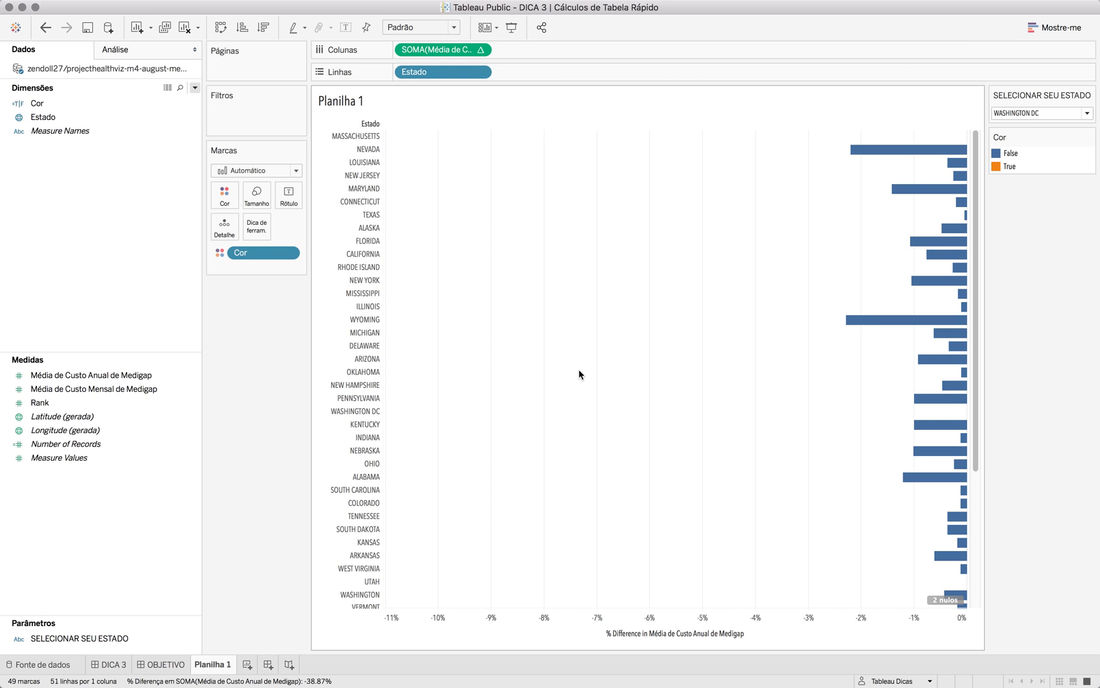
{"action": "mouse_move", "coordinate": [947, 194]}
{"action": "scroll", "coordinate": [805, 561], "scroll_direction": "down", "scroll_amount": 6}
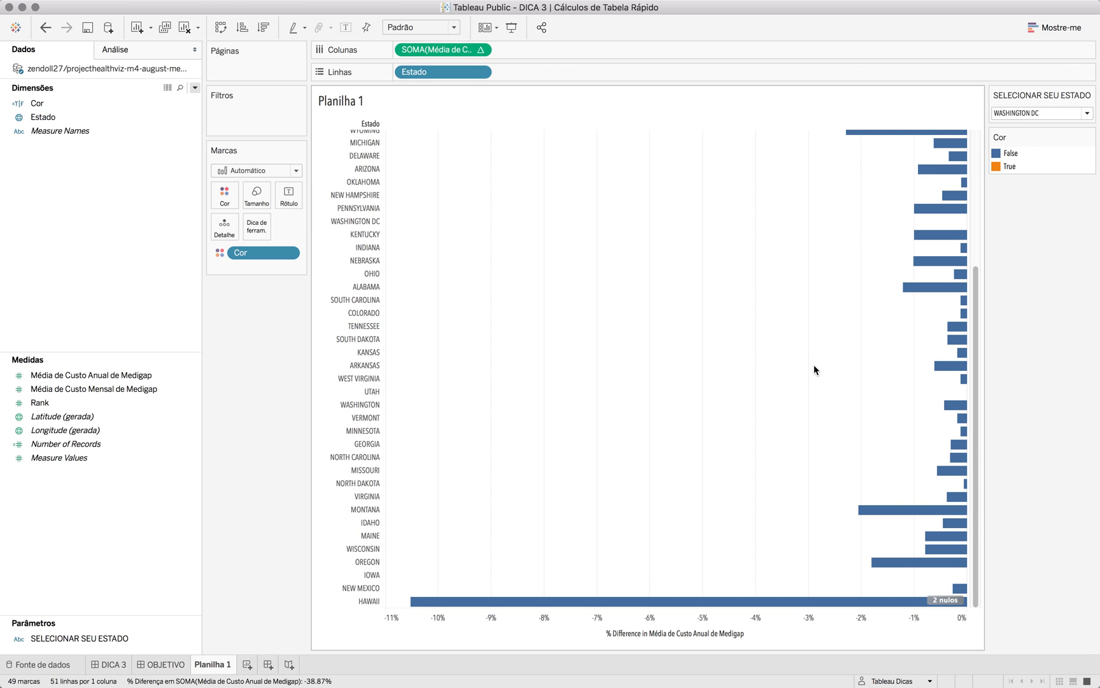
- Edit the annual cost table calculation to compute using Dimensões específicas with both Estado and Cor included
{"action": "scroll", "coordinate": [814, 365], "scroll_direction": "up", "scroll_amount": 5}
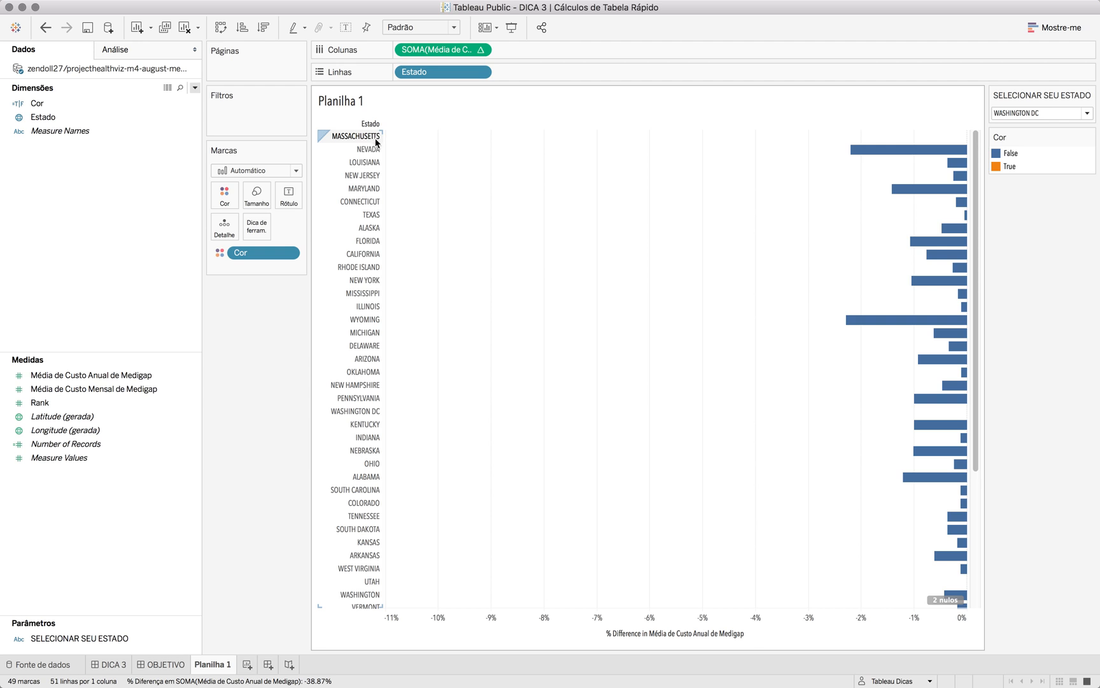
{"action": "left_click", "coordinate": [482, 50]}
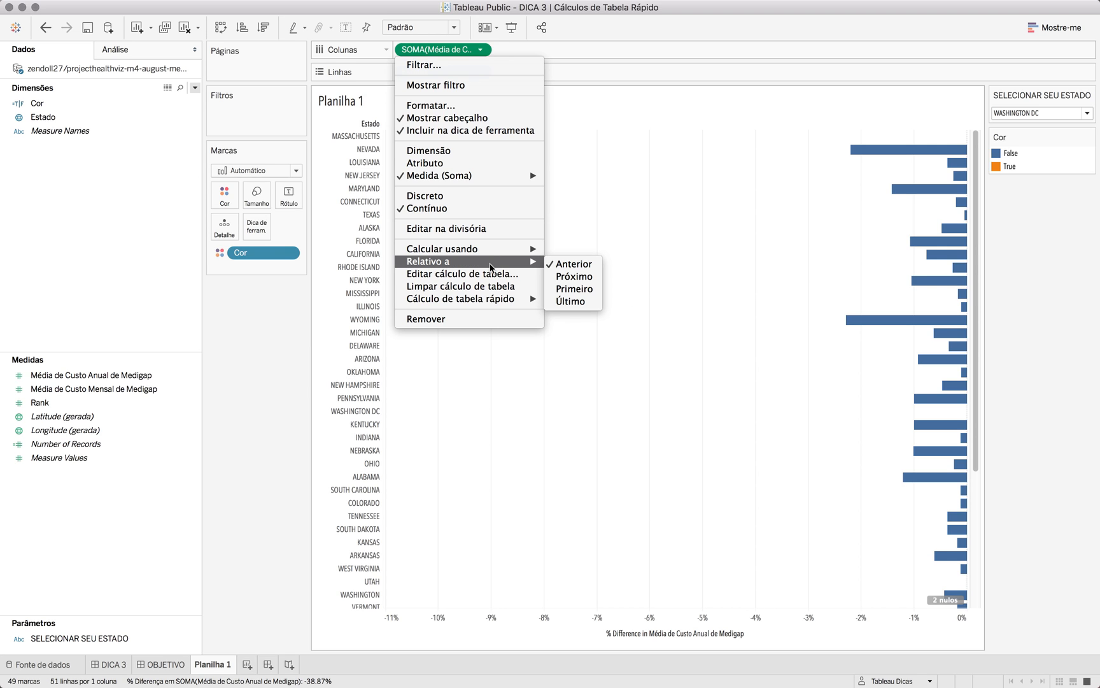
{"action": "left_click", "coordinate": [526, 275]}
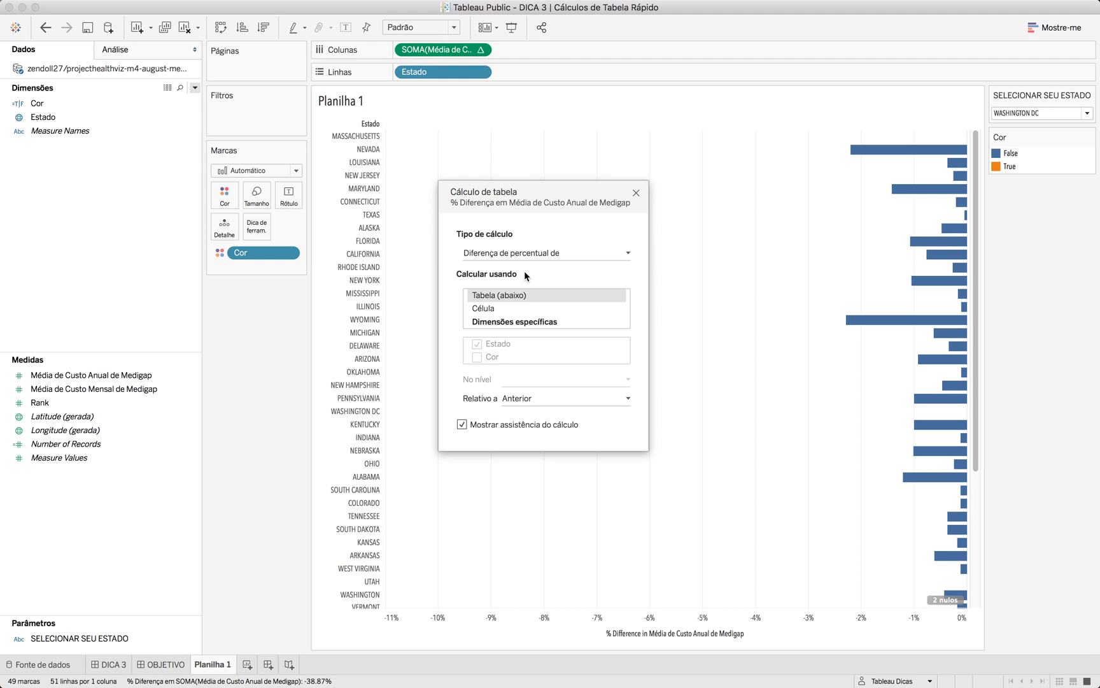
{"action": "left_click", "coordinate": [497, 322]}
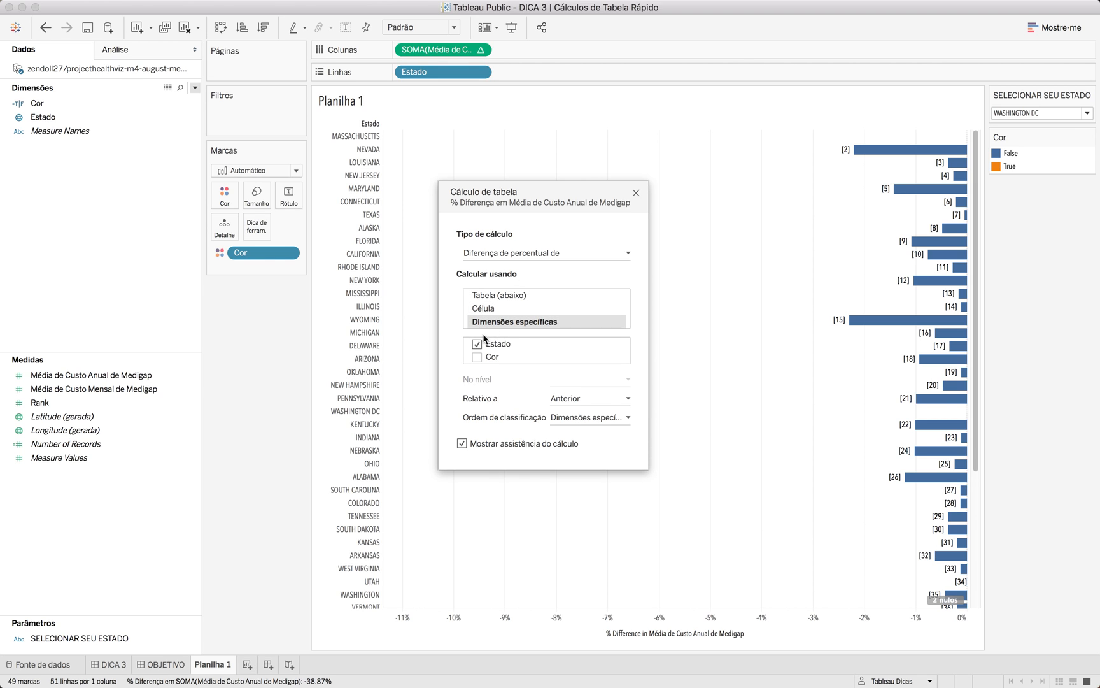
{"action": "left_click", "coordinate": [477, 358]}
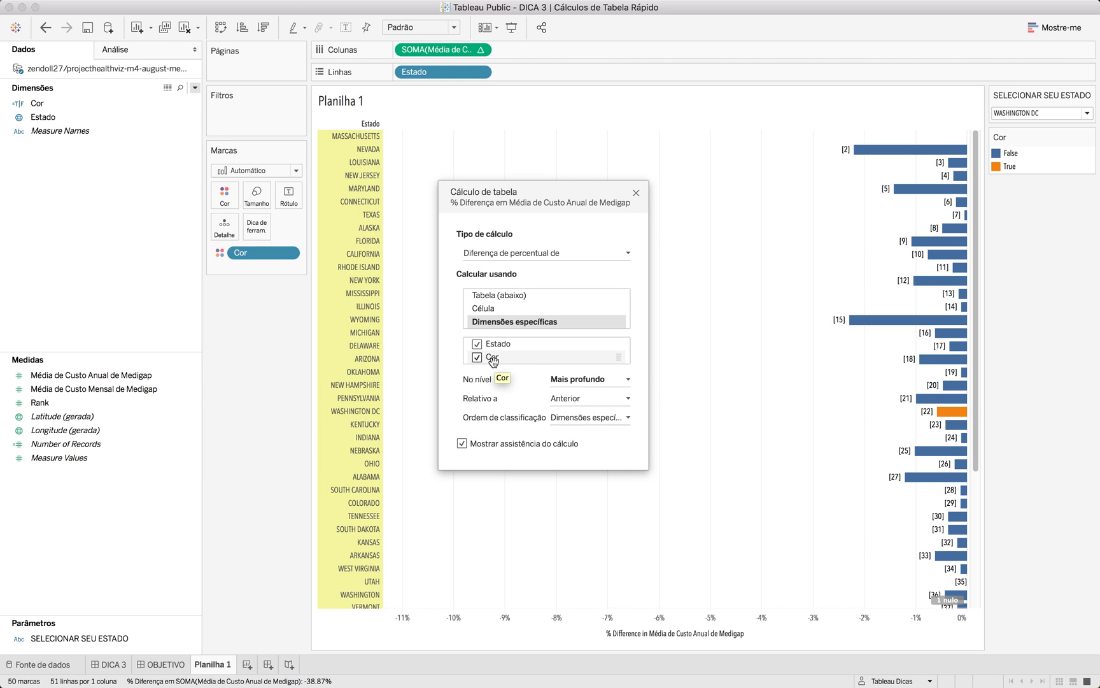
- Set the table calculation's level to Estado and make it relative to the SELECIONAR SEU ESTADO parameter
{"action": "left_click", "coordinate": [560, 380]}
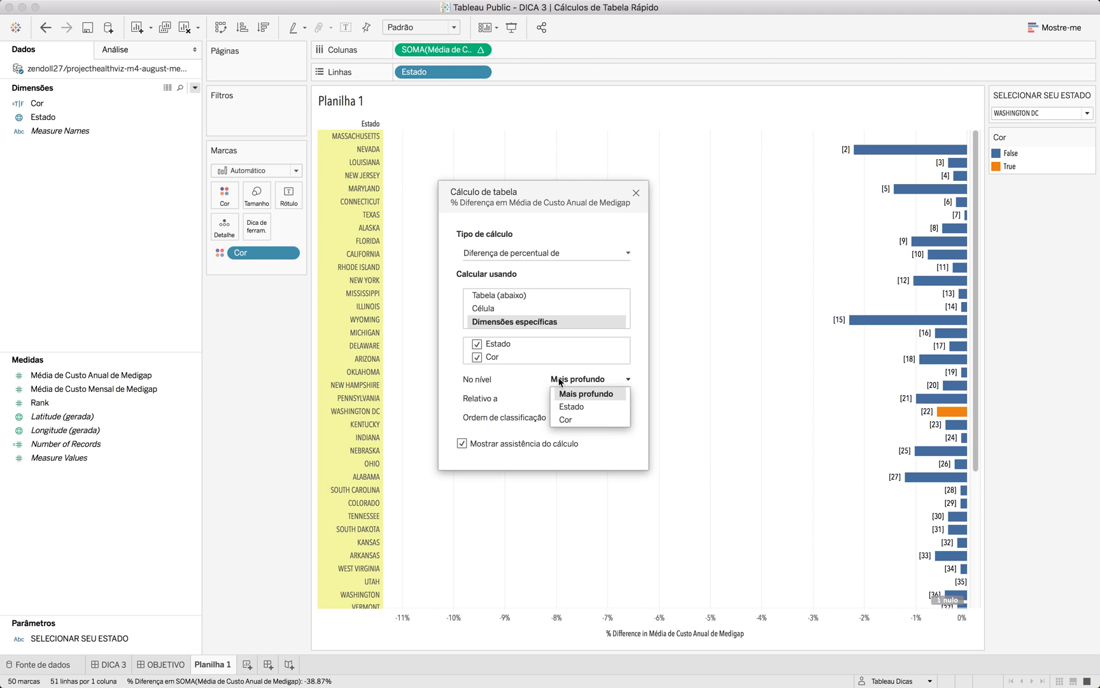
{"action": "left_click", "coordinate": [562, 405]}
{"action": "left_click", "coordinate": [563, 400]}
{"action": "scroll", "coordinate": [576, 379], "scroll_direction": "down", "scroll_amount": 10}
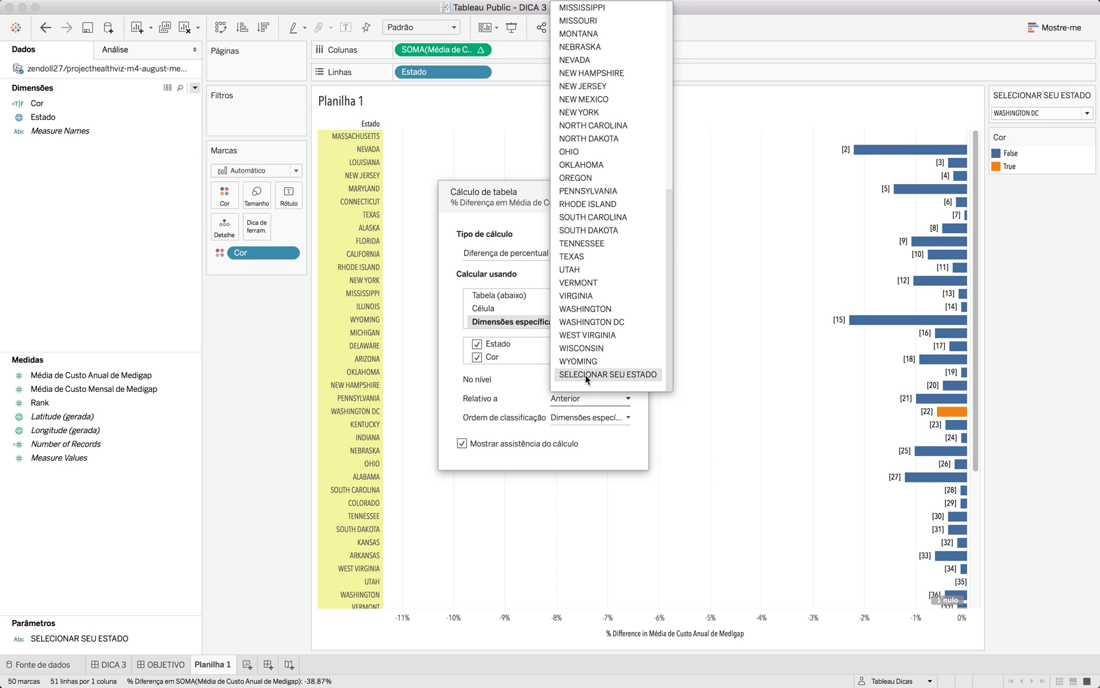
{"action": "left_click", "coordinate": [583, 375]}
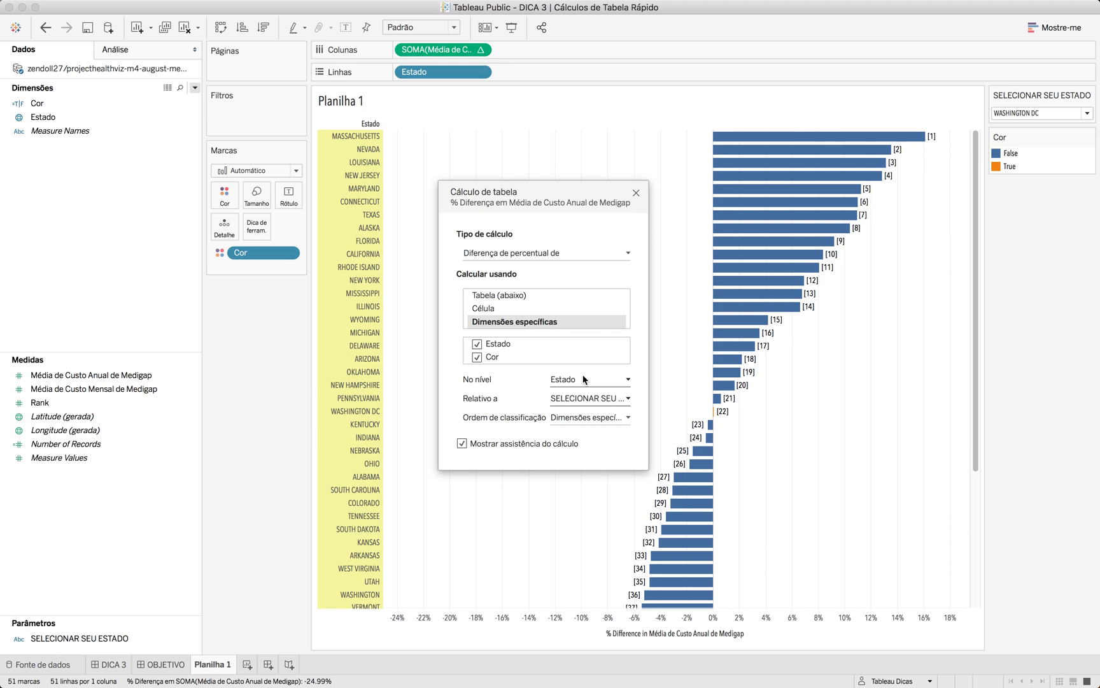
{"action": "left_click", "coordinate": [636, 193]}
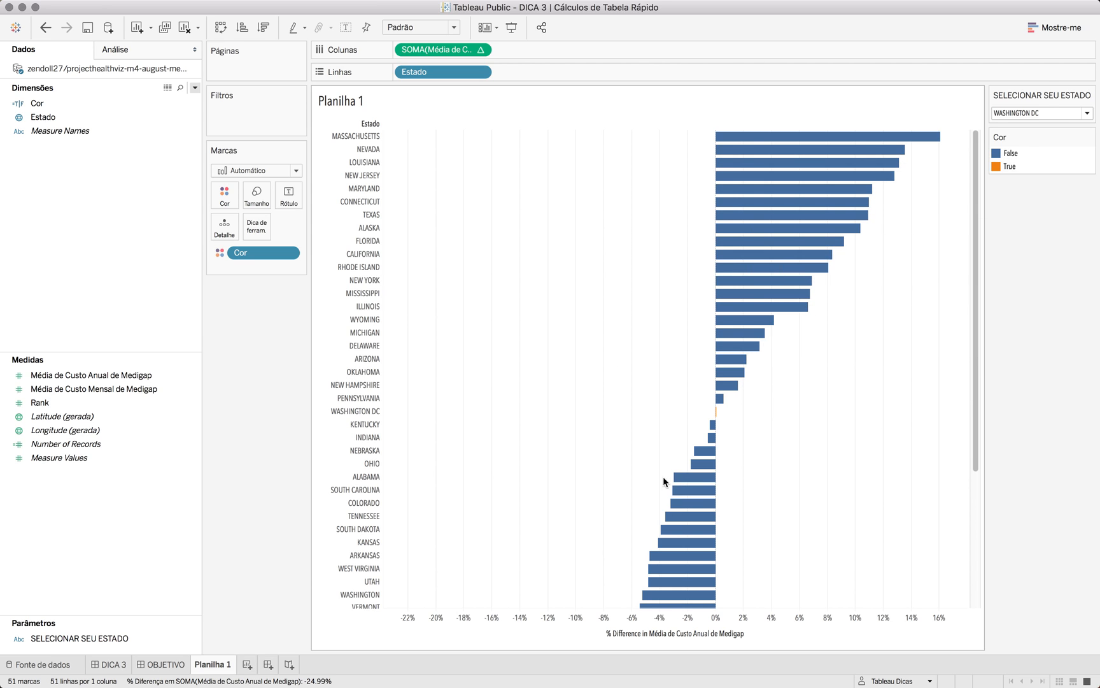
- Check the OBJETIVO dashboard's design and reduce the mark size in Planilha 1 to turn the bars into thin lines
{"action": "left_click", "coordinate": [173, 664]}
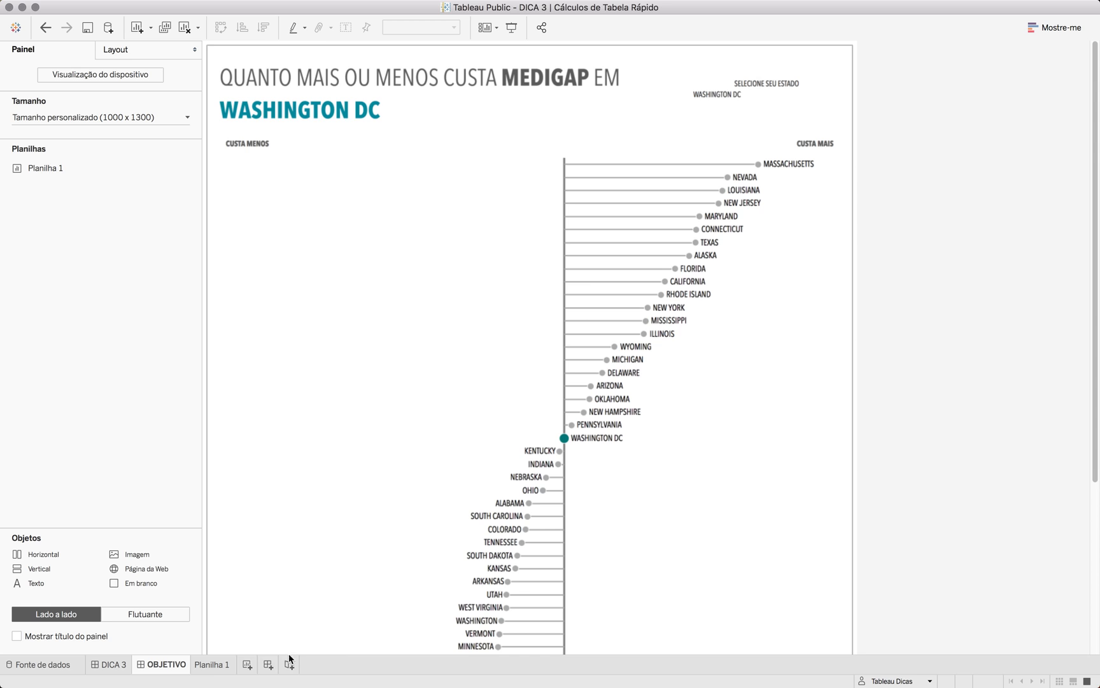
{"action": "left_click", "coordinate": [216, 665]}
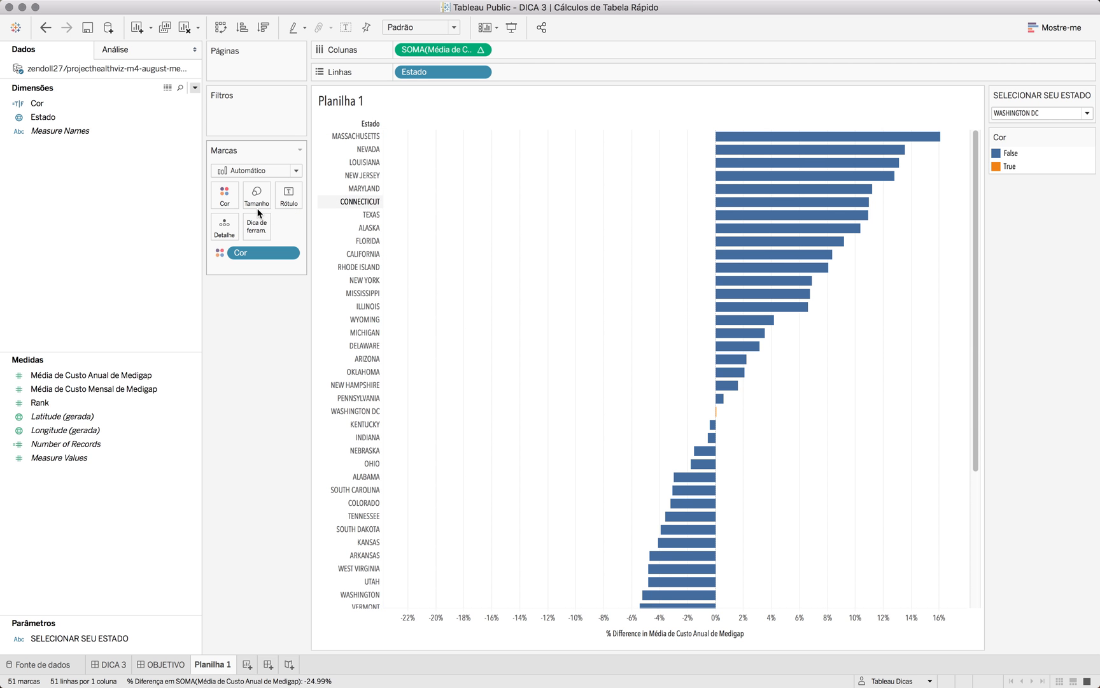
{"action": "left_click", "coordinate": [257, 198]}
{"action": "left_click_drag", "start_coordinate": [334, 228], "coordinate": [264, 236]}
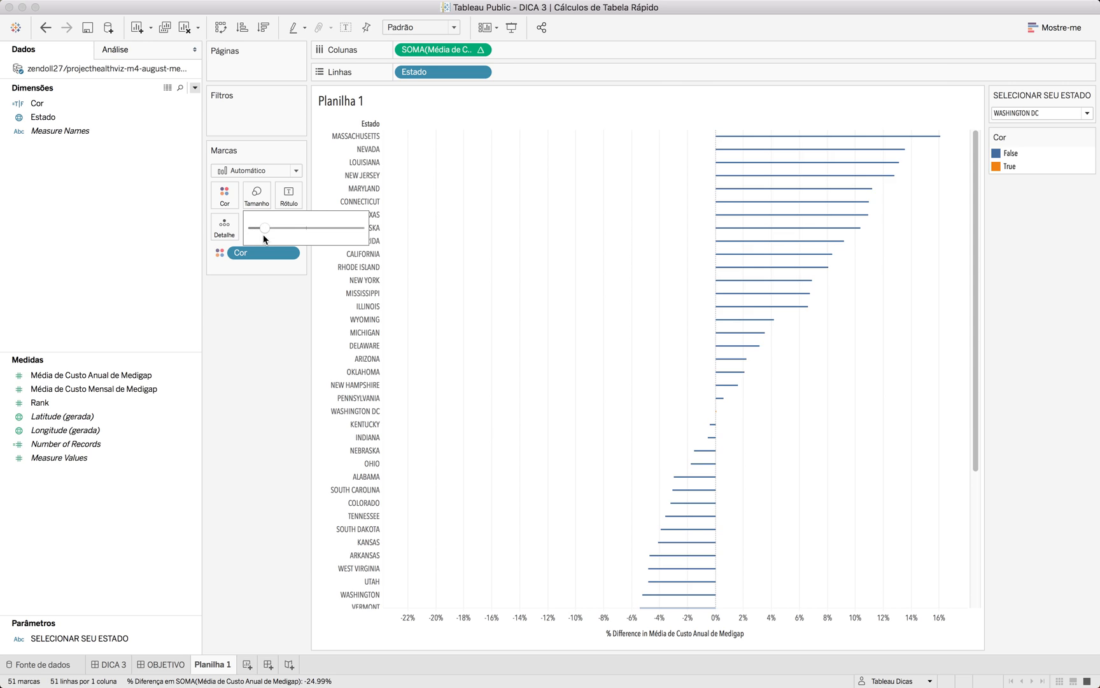
{"action": "mouse_move", "coordinate": [265, 231]}
{"action": "left_mouse_down"}
{"action": "mouse_move", "coordinate": [247, 230]}
{"action": "mouse_move", "coordinate": [266, 226]}
{"action": "left_mouse_up"}
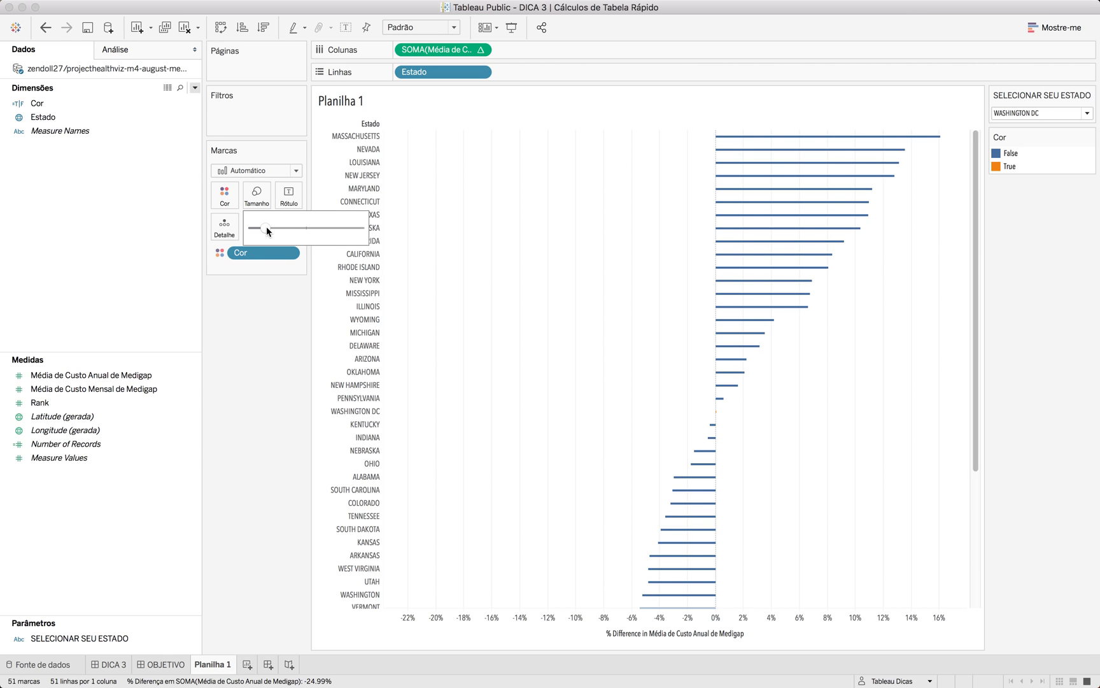
{"action": "left_click", "coordinate": [281, 402]}
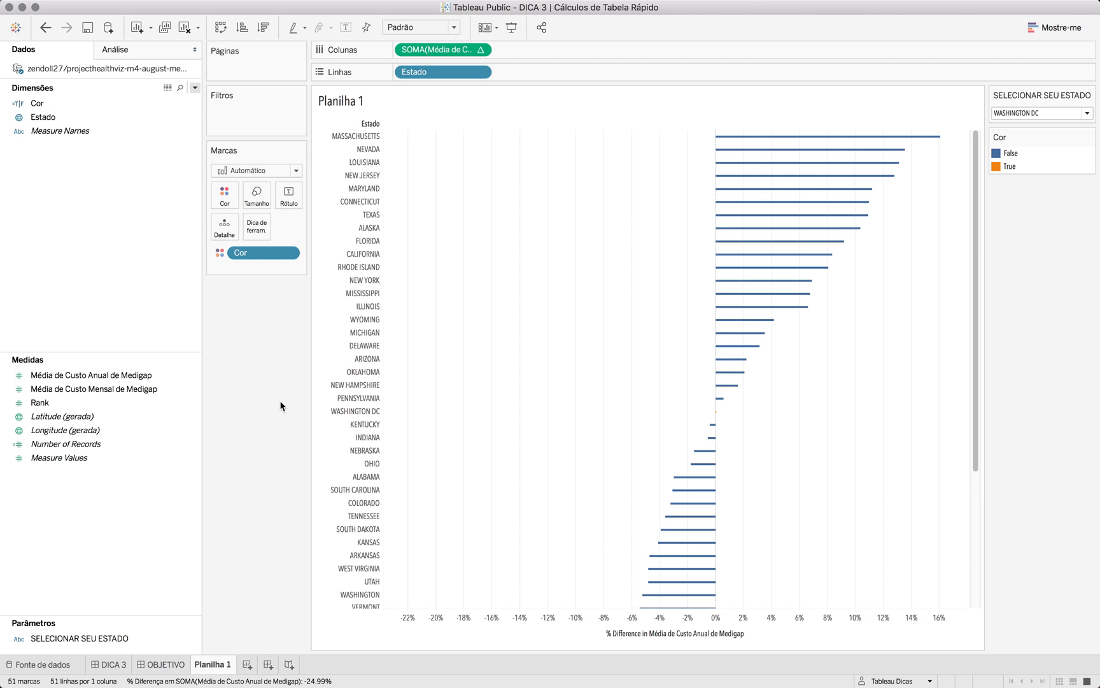
- Check the OBJETIVO dashboard again and duplicate the annual cost percent difference measure on Columns in Planilha 1
{"action": "left_click", "coordinate": [166, 664]}
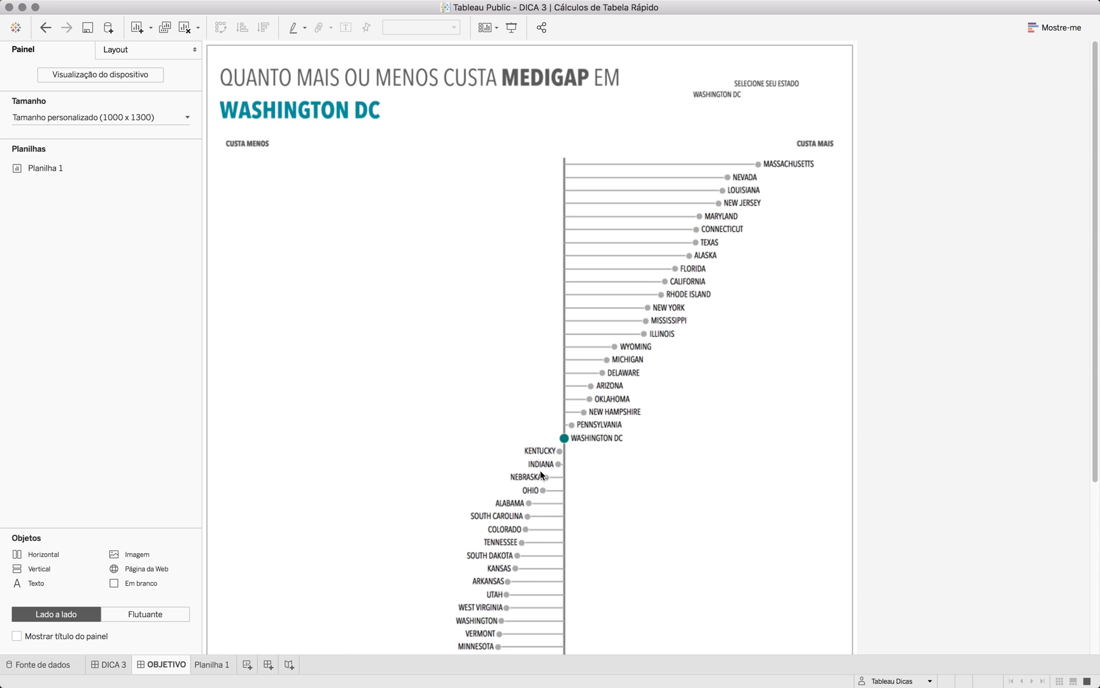
{"action": "left_click", "coordinate": [216, 666]}
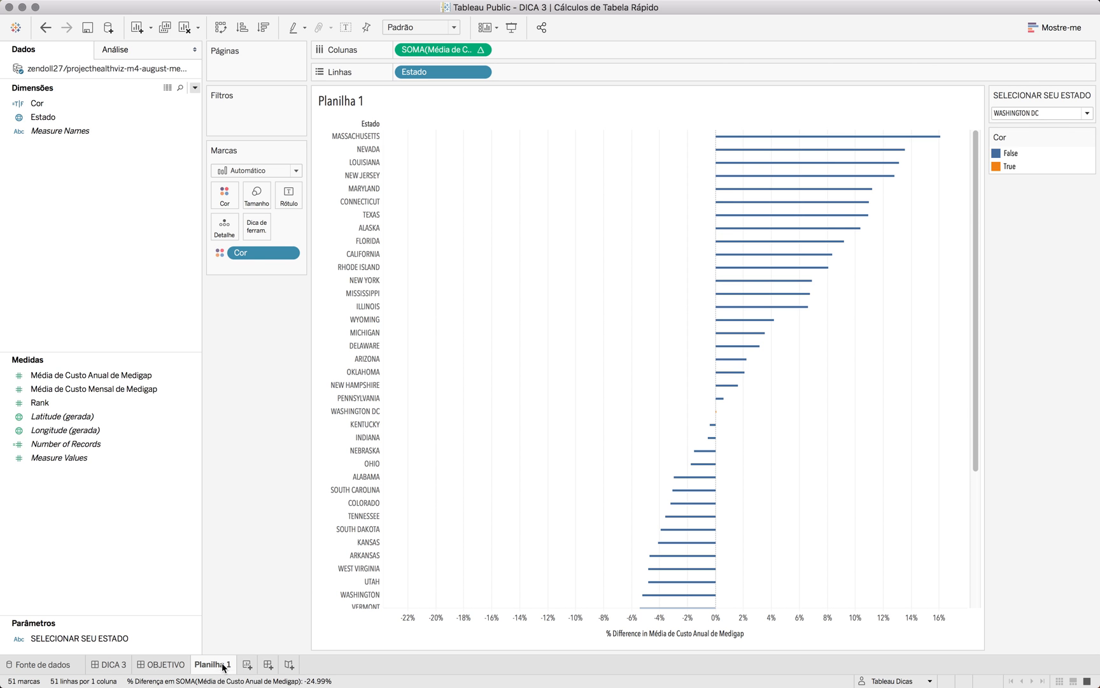
{"action": "mouse_move", "coordinate": [420, 56]}
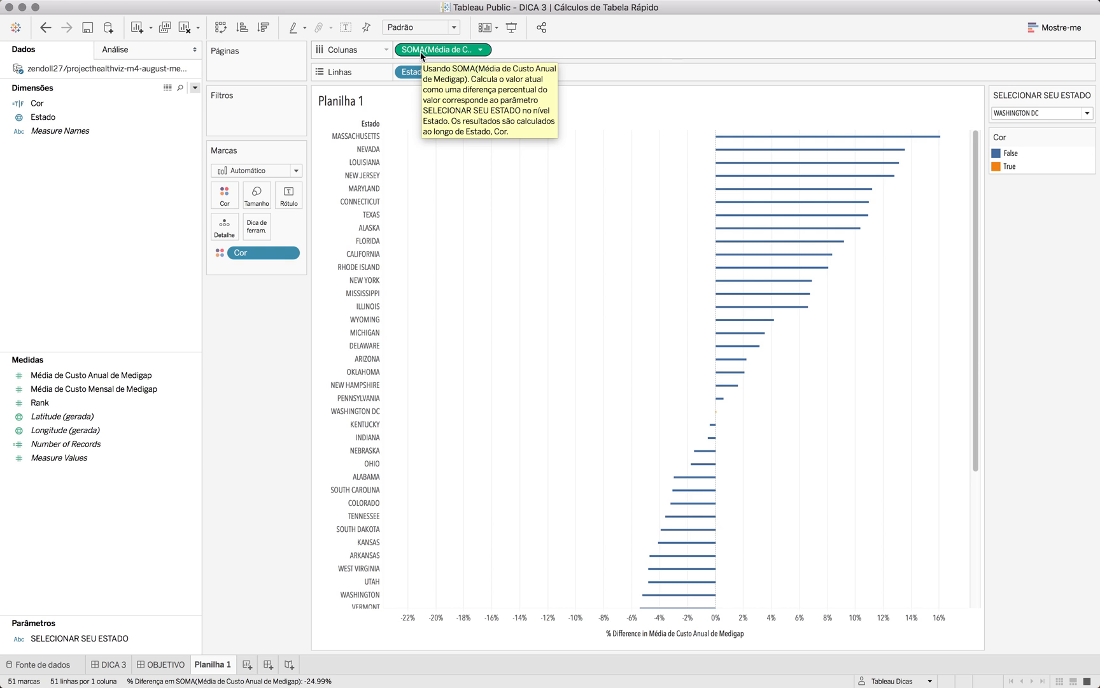
{"action": "left_click_drag", "start_coordinate": [420, 56], "coordinate": [524, 53]}
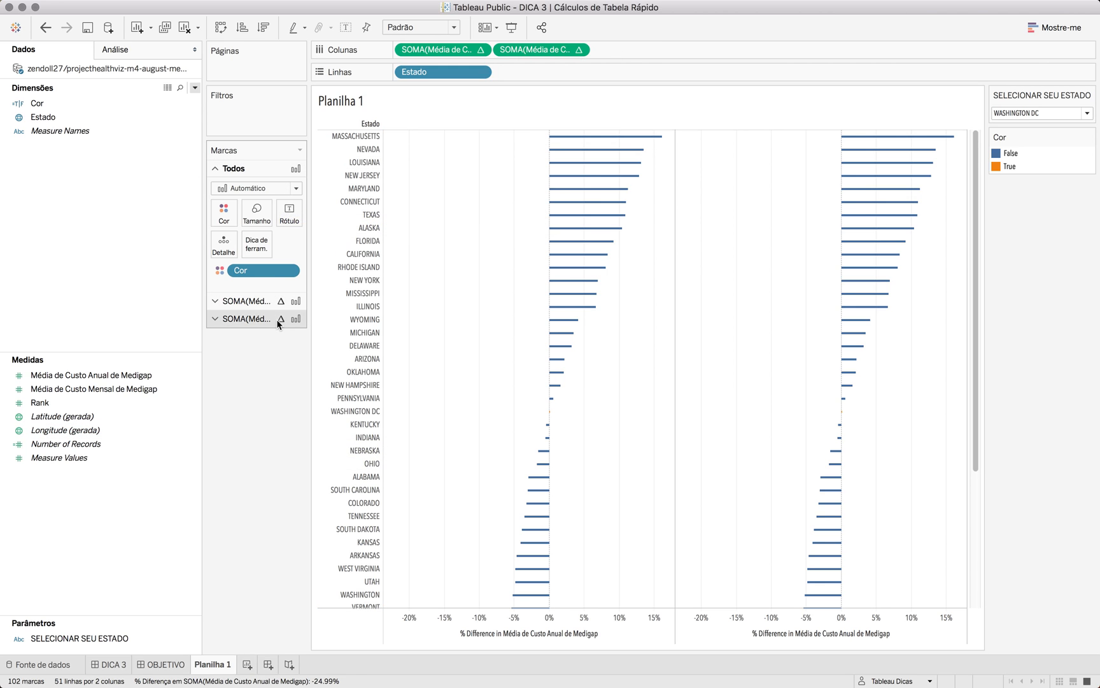
- Combine the two annual cost percent difference measures into one chart with Eixo duplo
{"action": "left_click", "coordinate": [782, 635]}
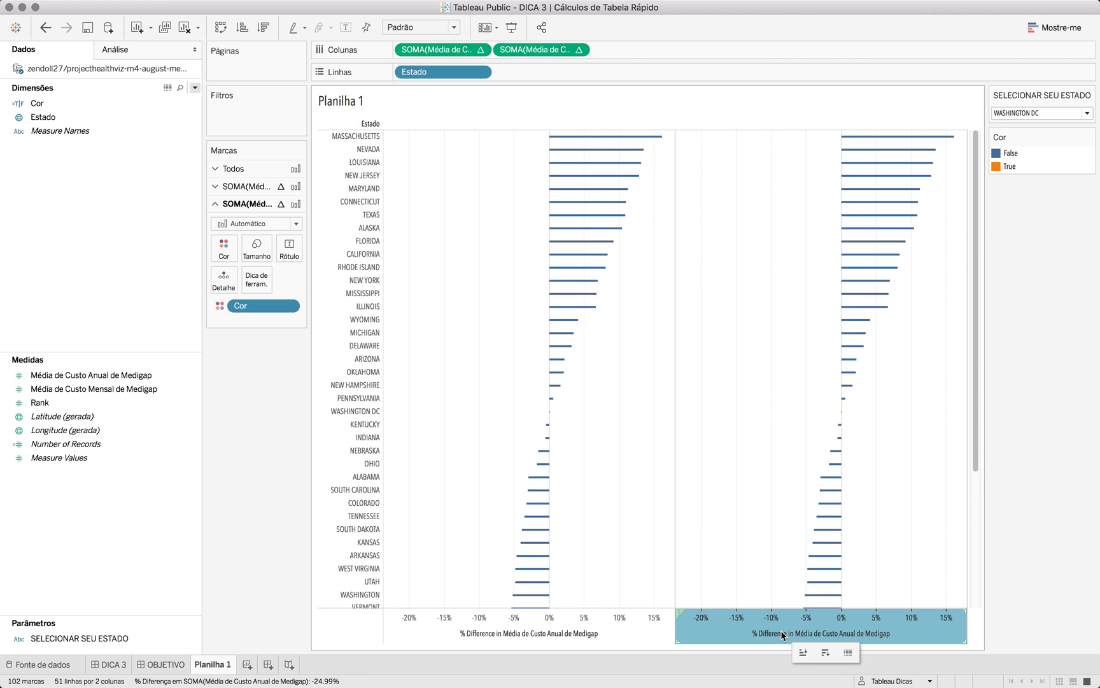
{"action": "right_click", "coordinate": [622, 634]}
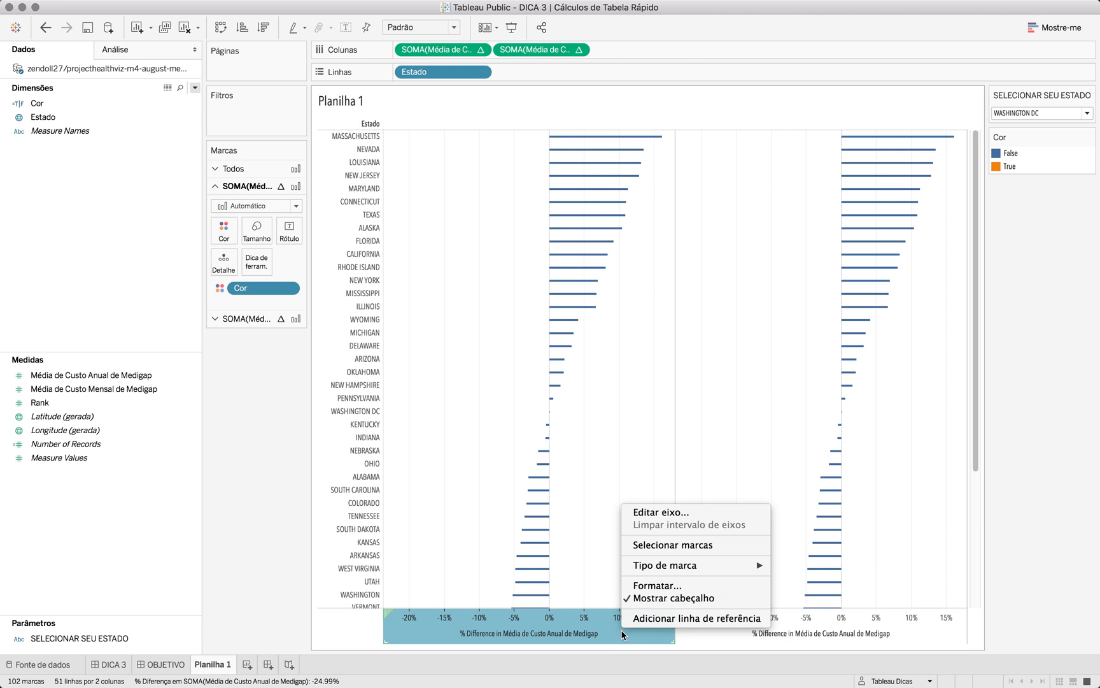
{"action": "right_click", "coordinate": [876, 626]}
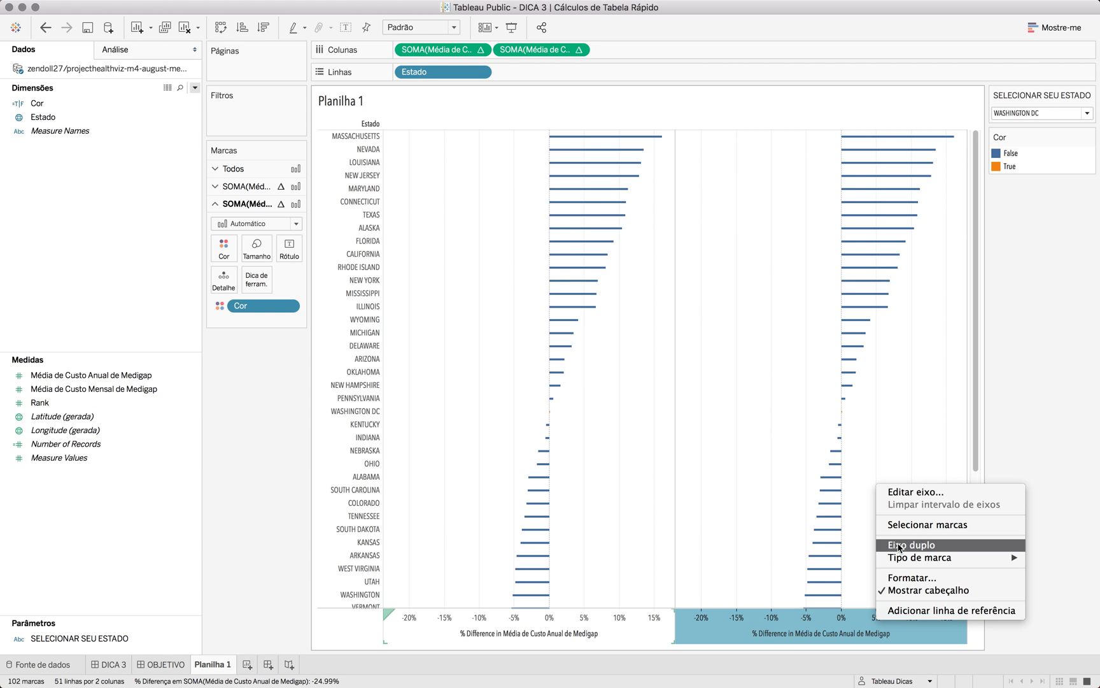
{"action": "left_click", "coordinate": [899, 545]}
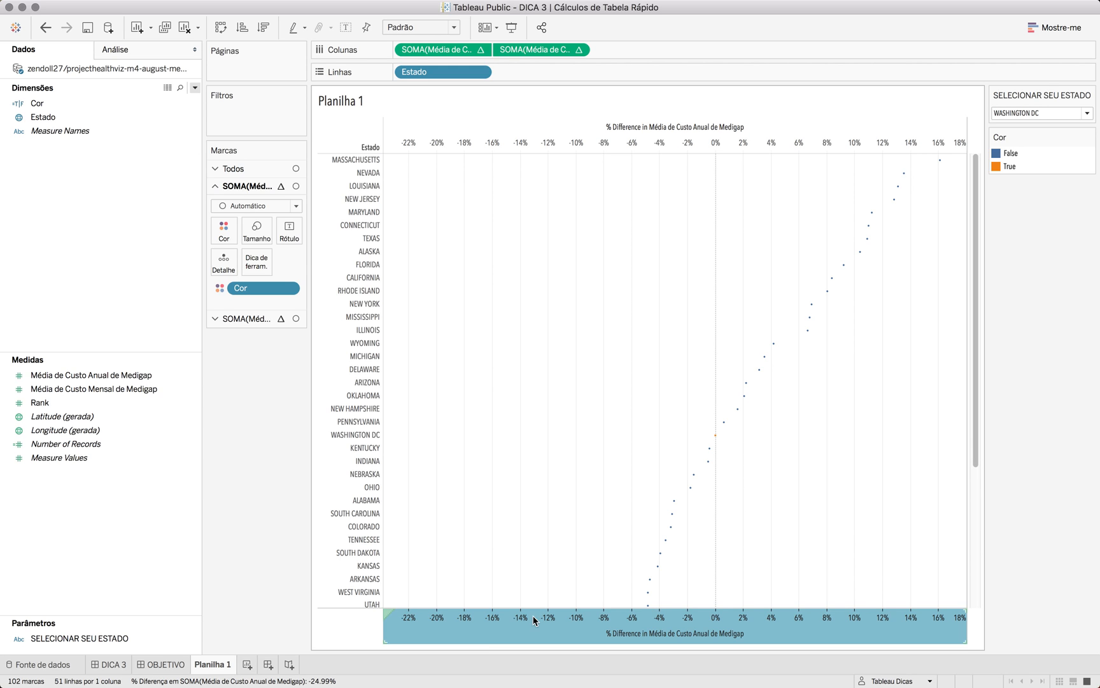
- Set the mark type of all measures to Barra and synchronize the two axes
{"action": "left_click", "coordinate": [294, 170]}
{"action": "left_click", "coordinate": [298, 189]}
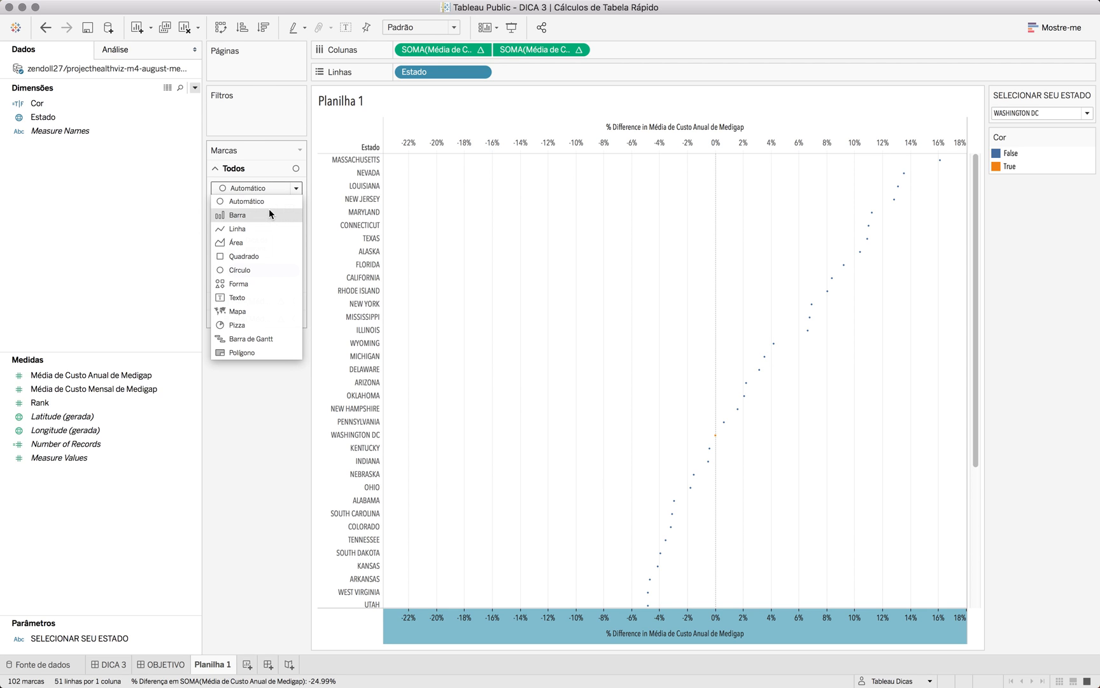
{"action": "left_click", "coordinate": [269, 208]}
{"action": "left_click", "coordinate": [806, 633]}
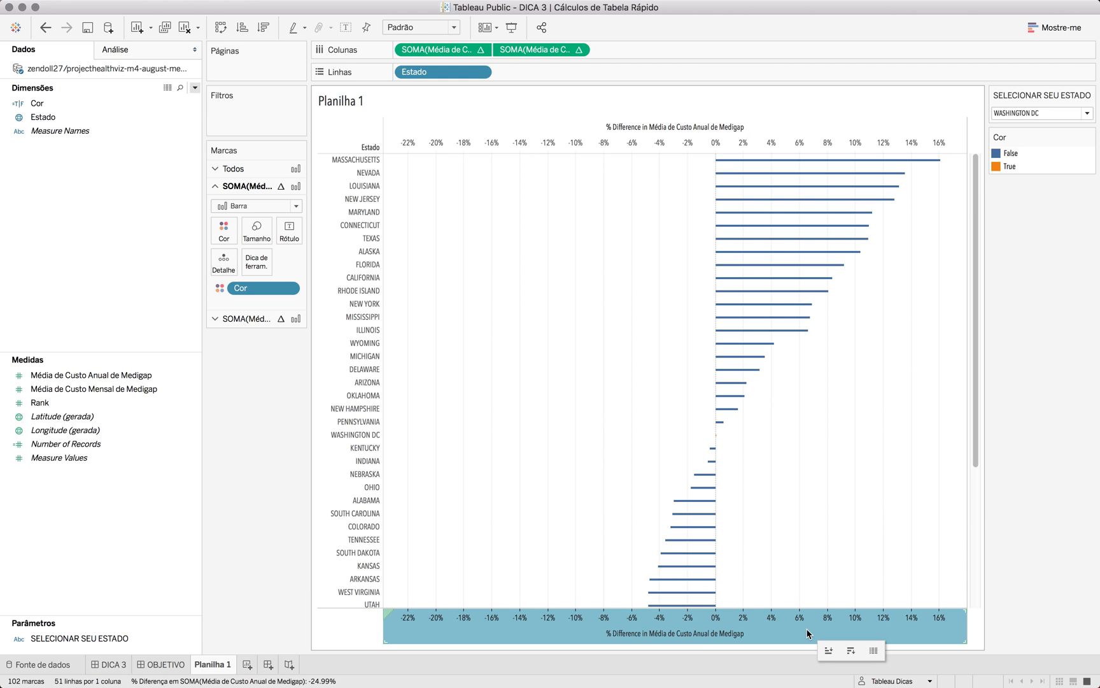
{"action": "right_click", "coordinate": [808, 633]}
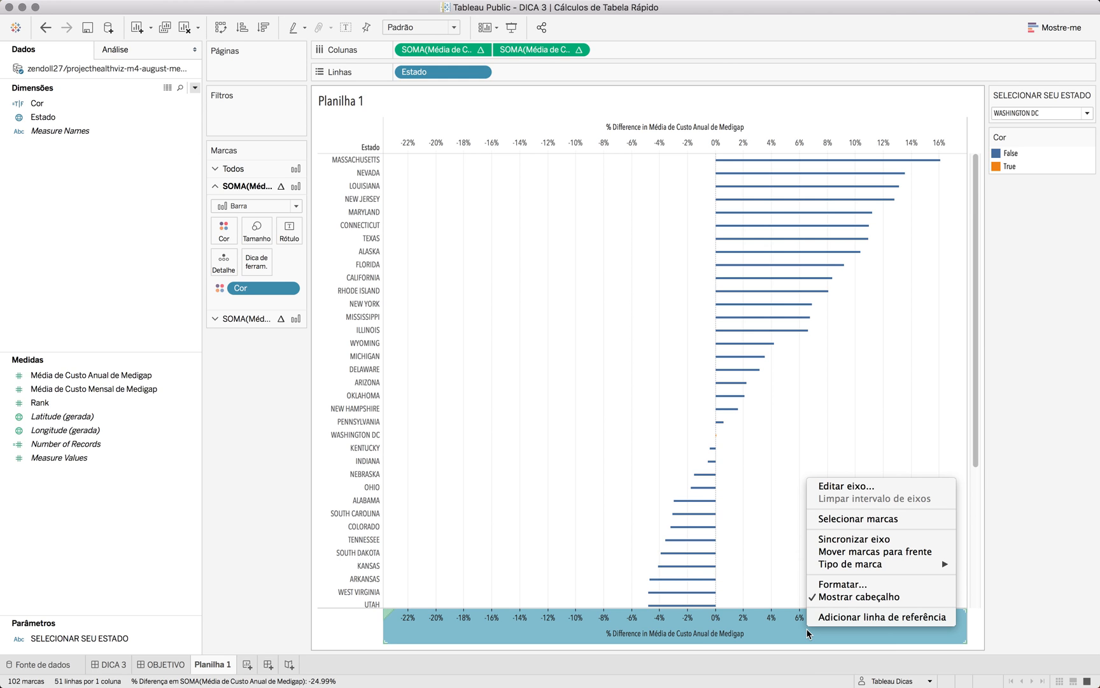
{"action": "left_click", "coordinate": [847, 541]}
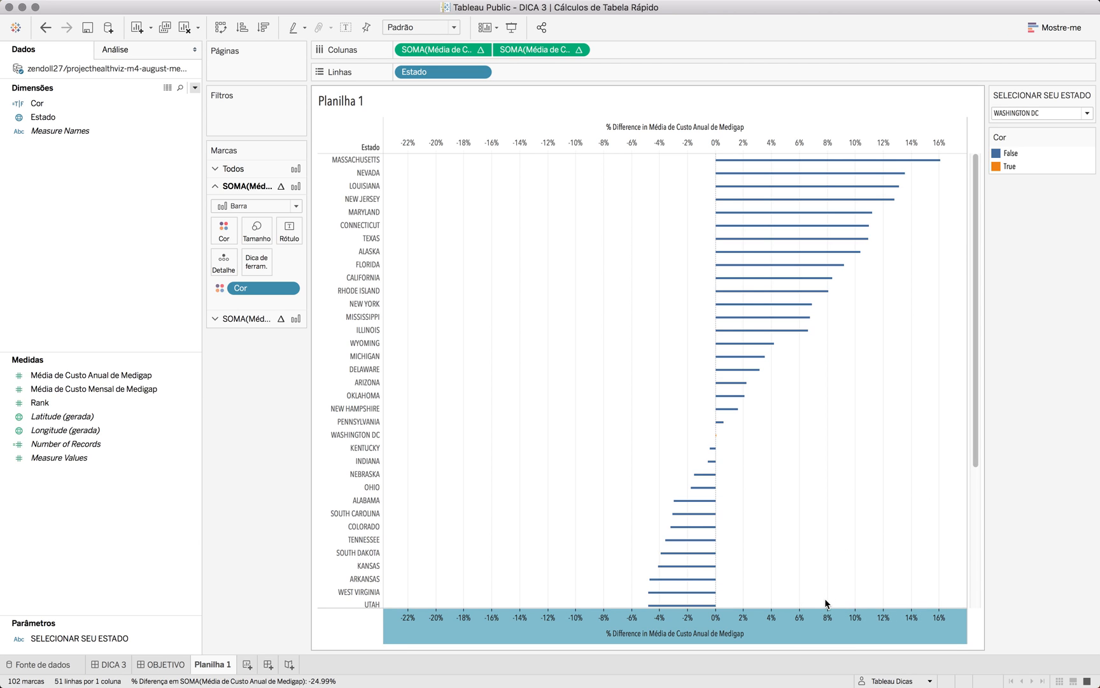
- Change the second measure's marks to Círculo and enlarge them into visible dots at the bar ends
{"action": "left_click", "coordinate": [501, 47]}
{"action": "left_click", "coordinate": [295, 223]}
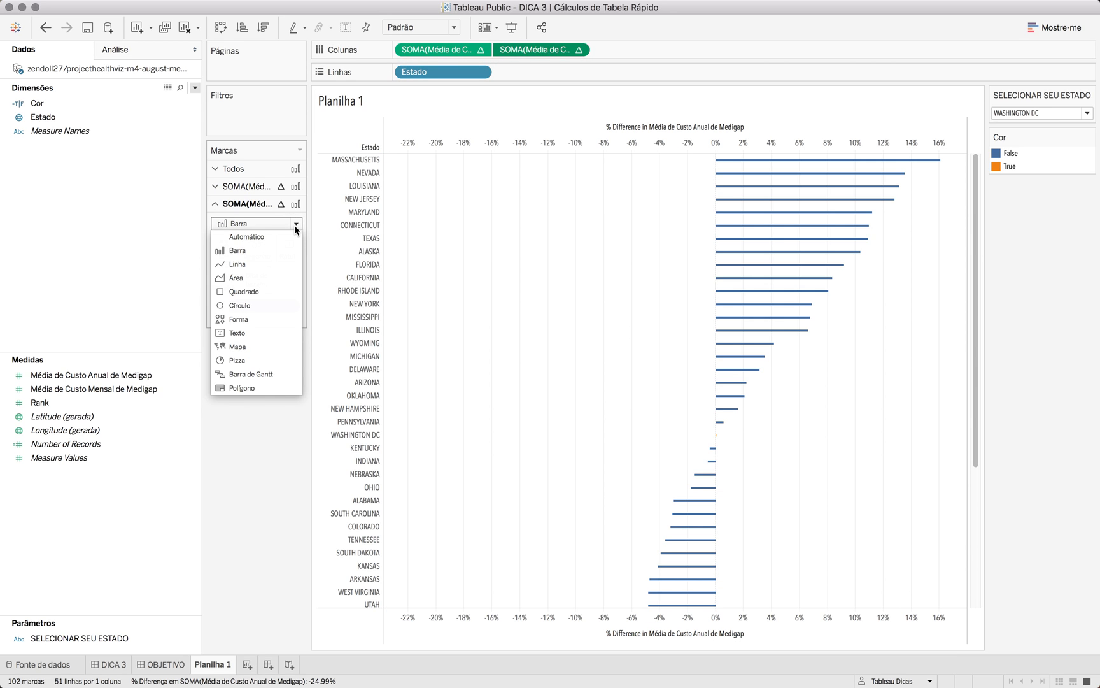
{"action": "left_click", "coordinate": [264, 306]}
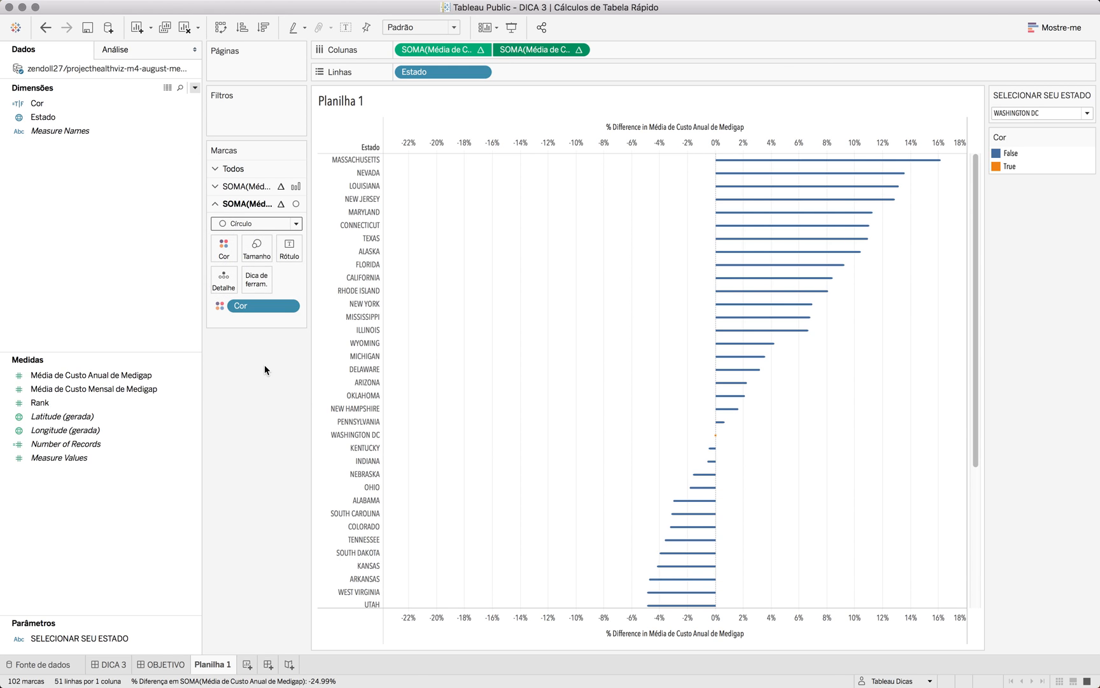
{"action": "left_click", "coordinate": [256, 248]}
{"action": "left_click_drag", "start_coordinate": [261, 282], "coordinate": [278, 287]}
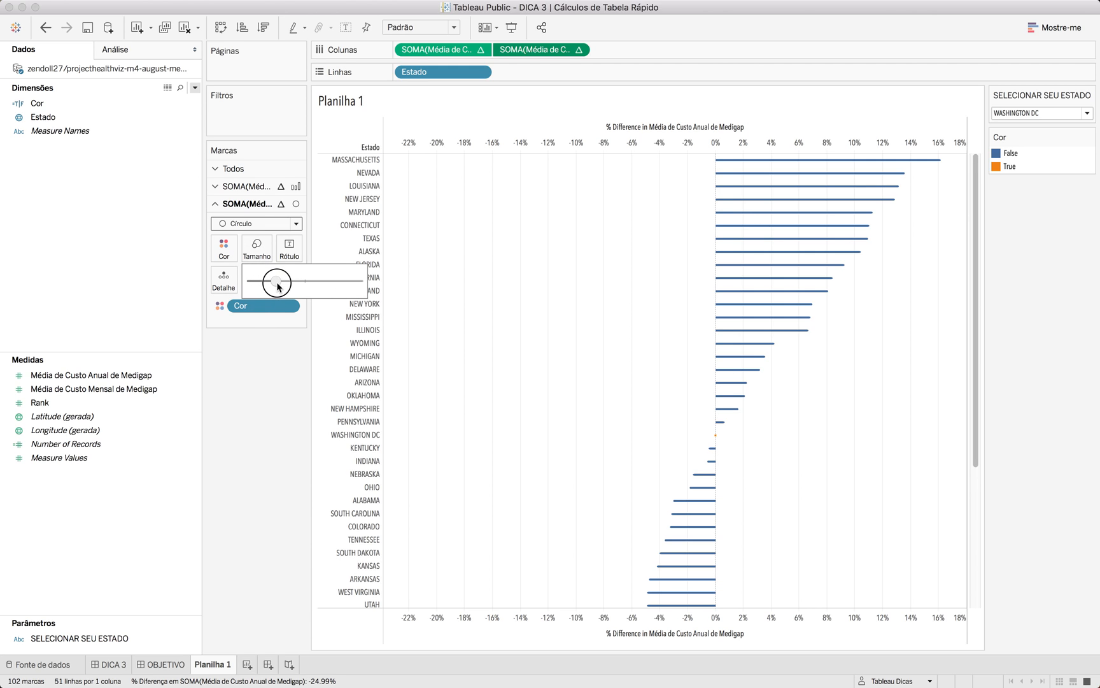
{"action": "left_click", "coordinate": [270, 469]}
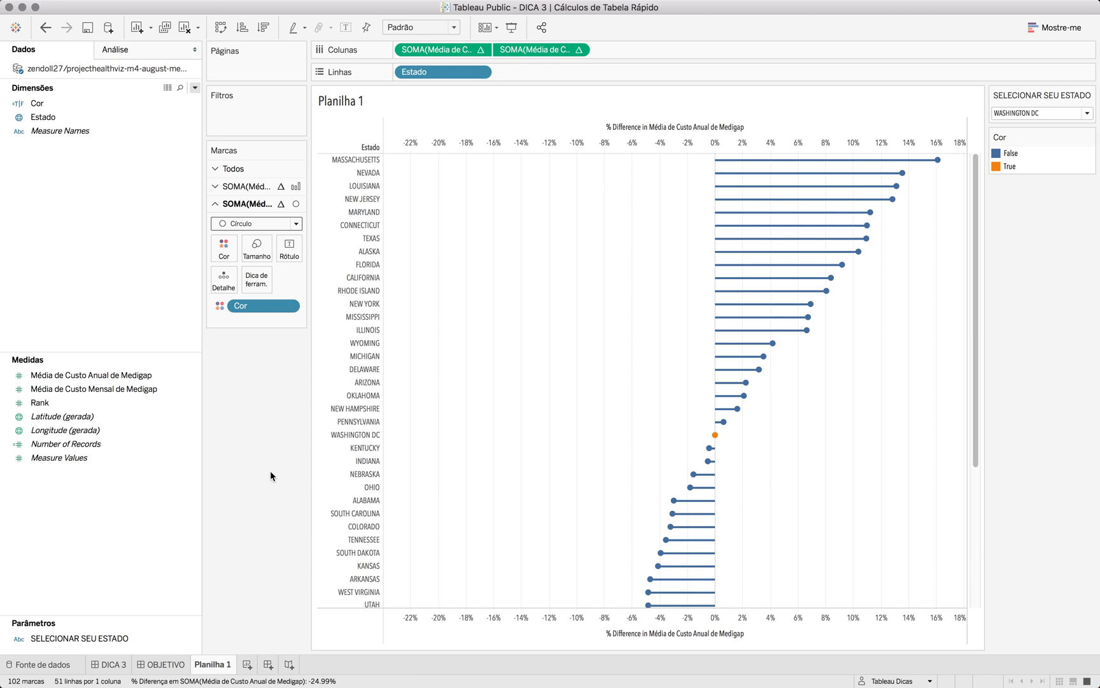
{"action": "scroll", "coordinate": [802, 479], "scroll_direction": "down", "scroll_amount": 5}
{"action": "scroll", "coordinate": [802, 479], "scroll_direction": "up", "scroll_amount": 5}
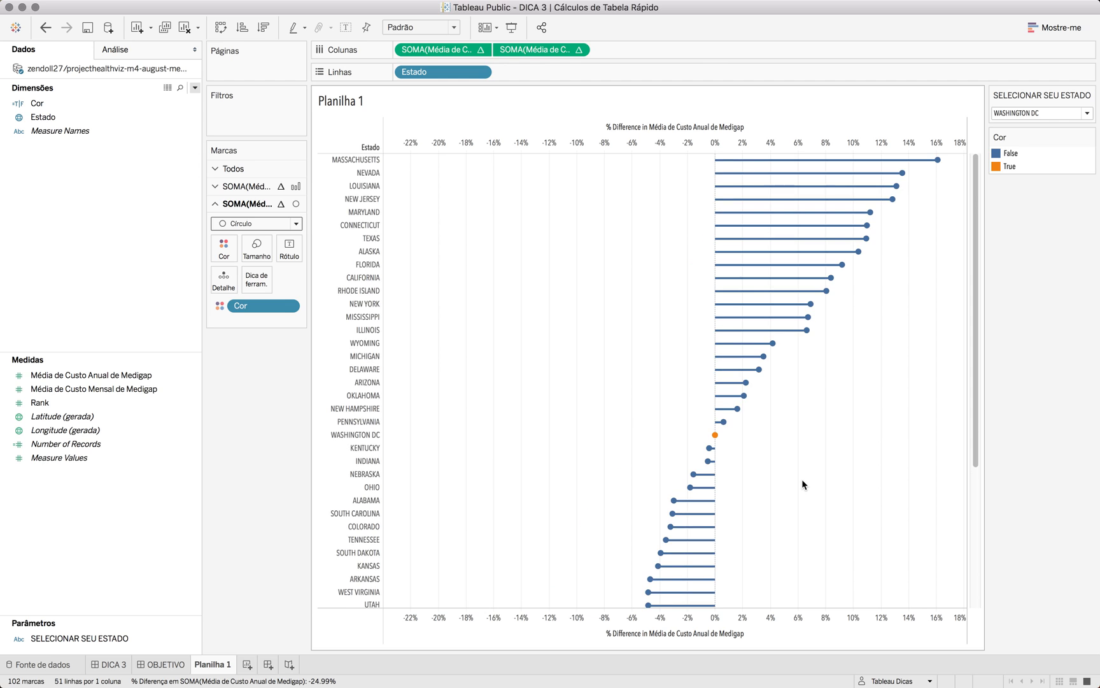
- Check the OBJETIVO dashboard and write a new calculated field in Planilha 1 with the formula IIF([SELECIONAR SEU ESTADO]=[Estado],2,1)
{"action": "left_click", "coordinate": [156, 666]}
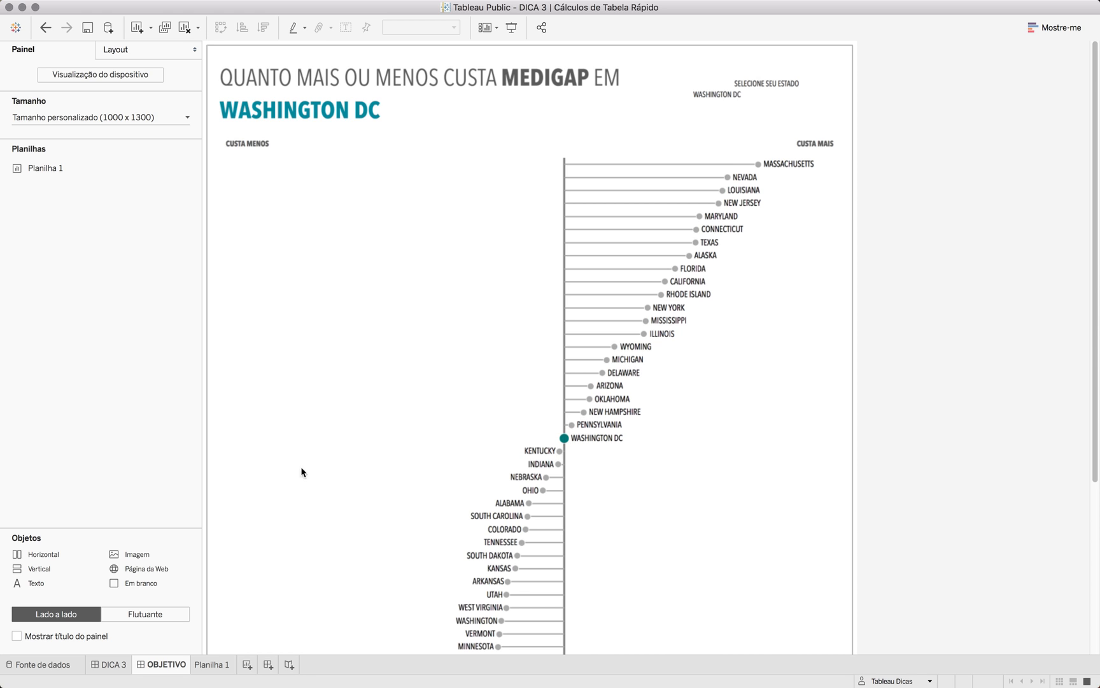
{"action": "left_click", "coordinate": [224, 665]}
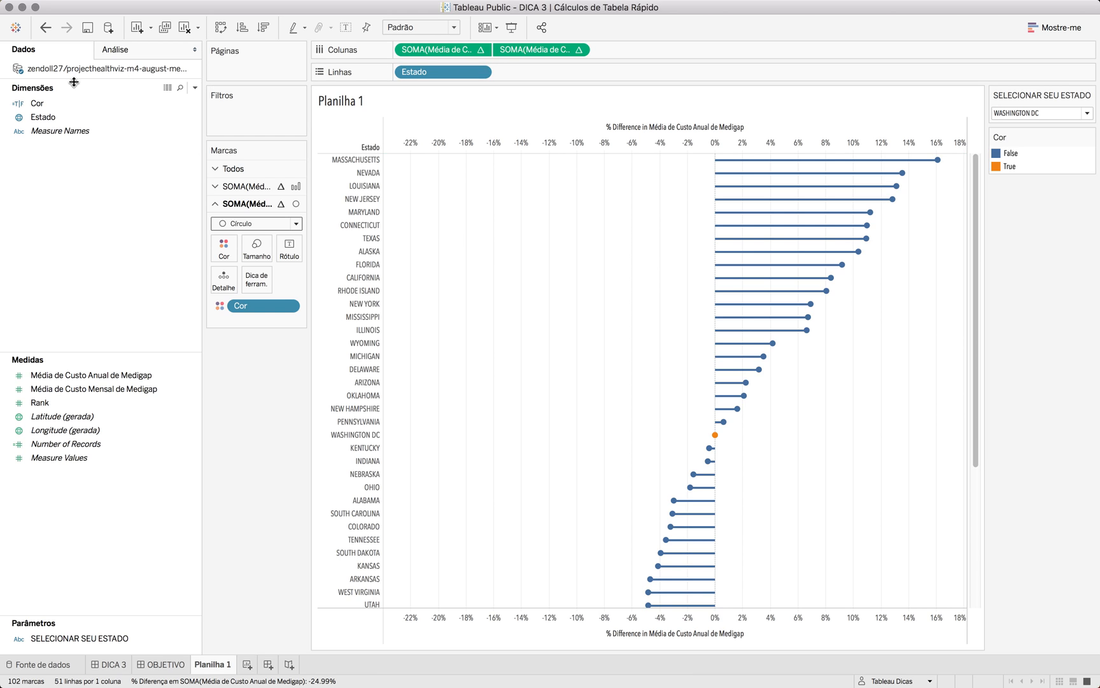
{"action": "left_click", "coordinate": [195, 87]}
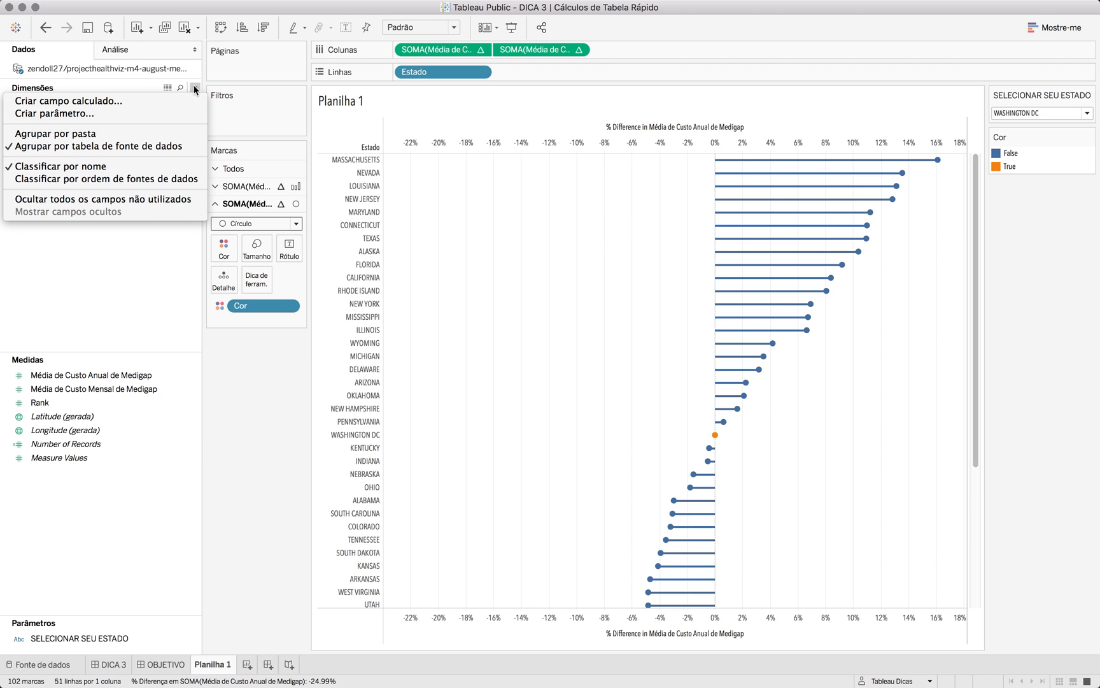
{"action": "left_click", "coordinate": [191, 101]}
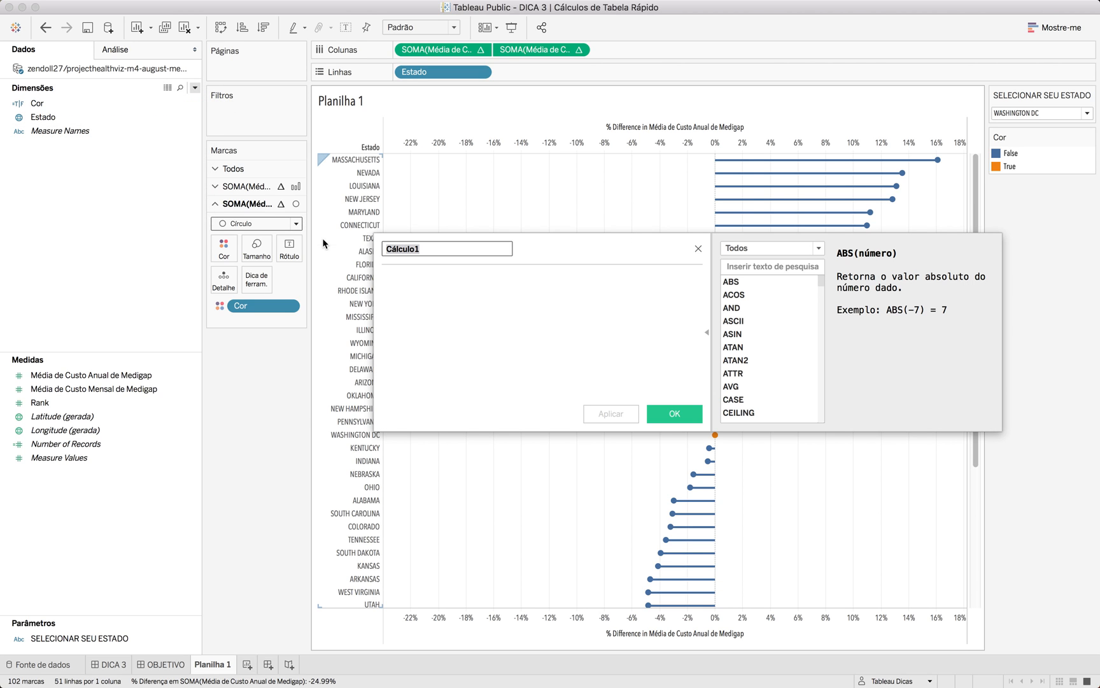
{"action": "left_click", "coordinate": [412, 285]}
{"action": "type", "text": "II"}
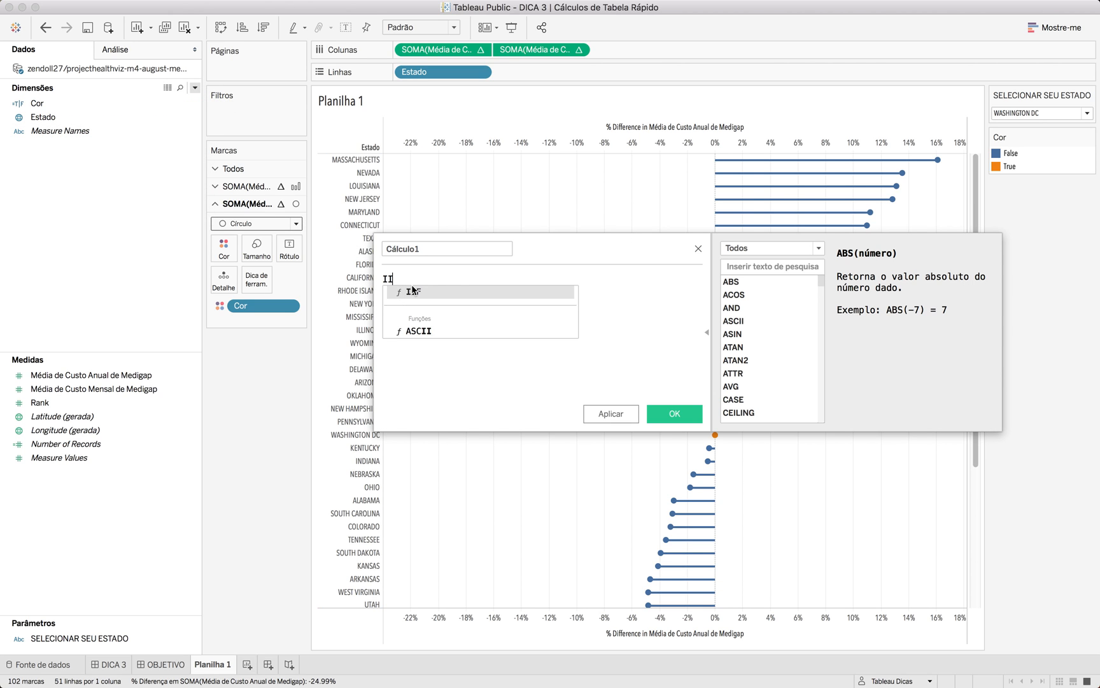
{"action": "type", "text": "F"}
{"action": "key", "text": "Return"}
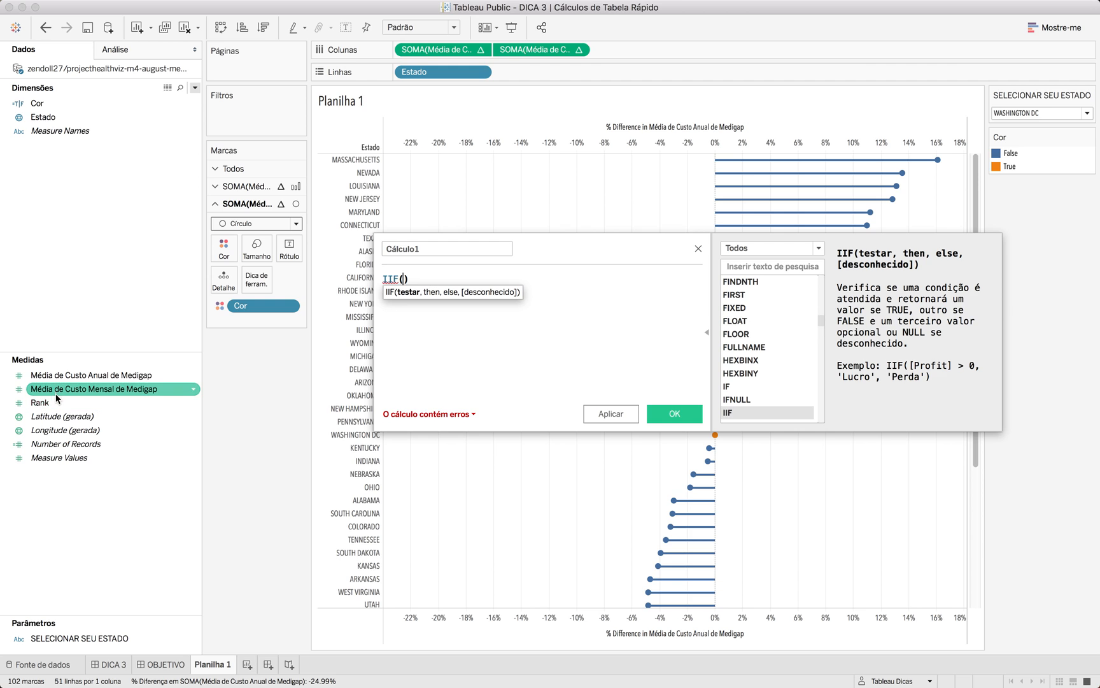
{"action": "left_click_drag", "start_coordinate": [79, 638], "coordinate": [404, 289]}
{"action": "type", "text": "="}
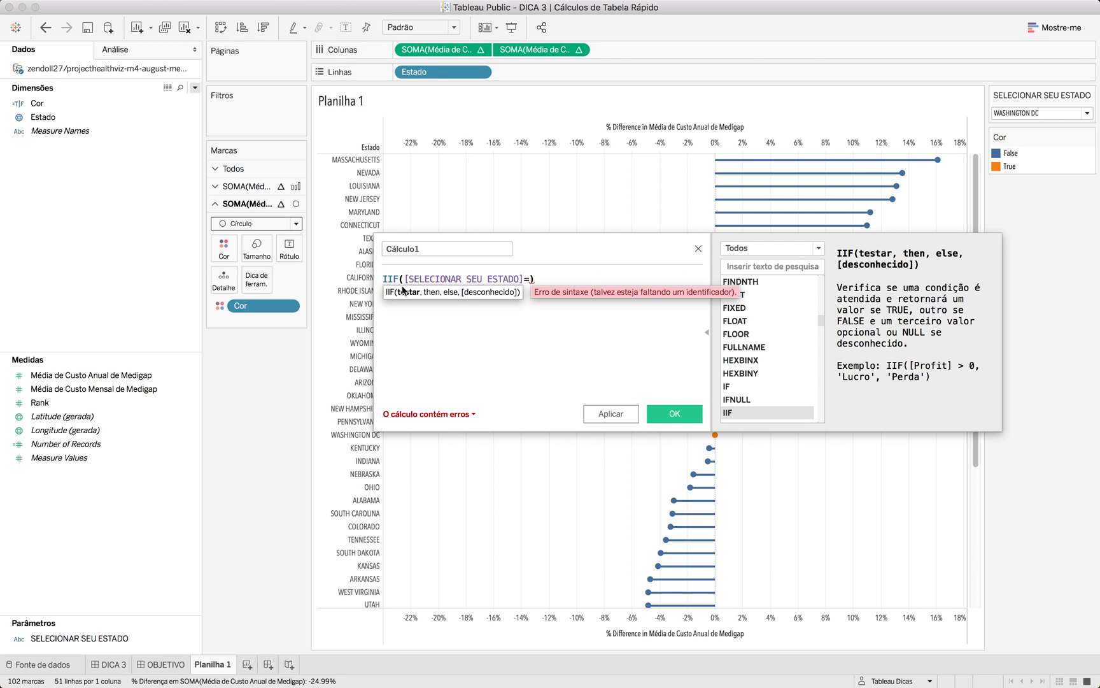
{"action": "type", "text": "[Estado]"}
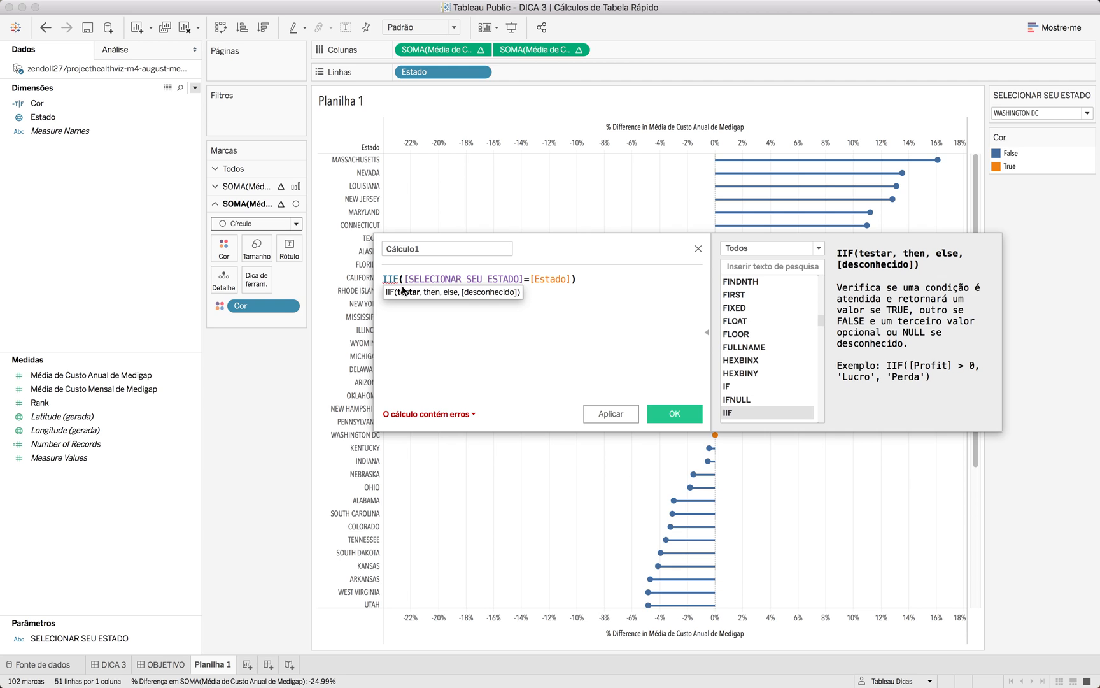
{"action": "type", "text": ","}
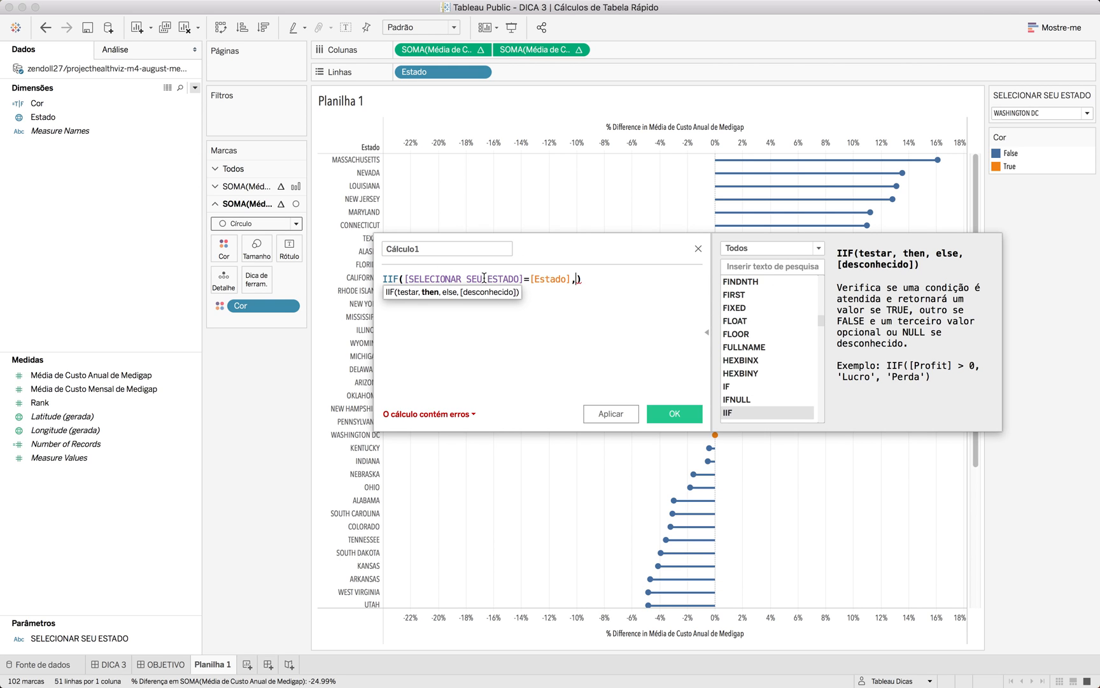
{"action": "type", "text": "2,1"}
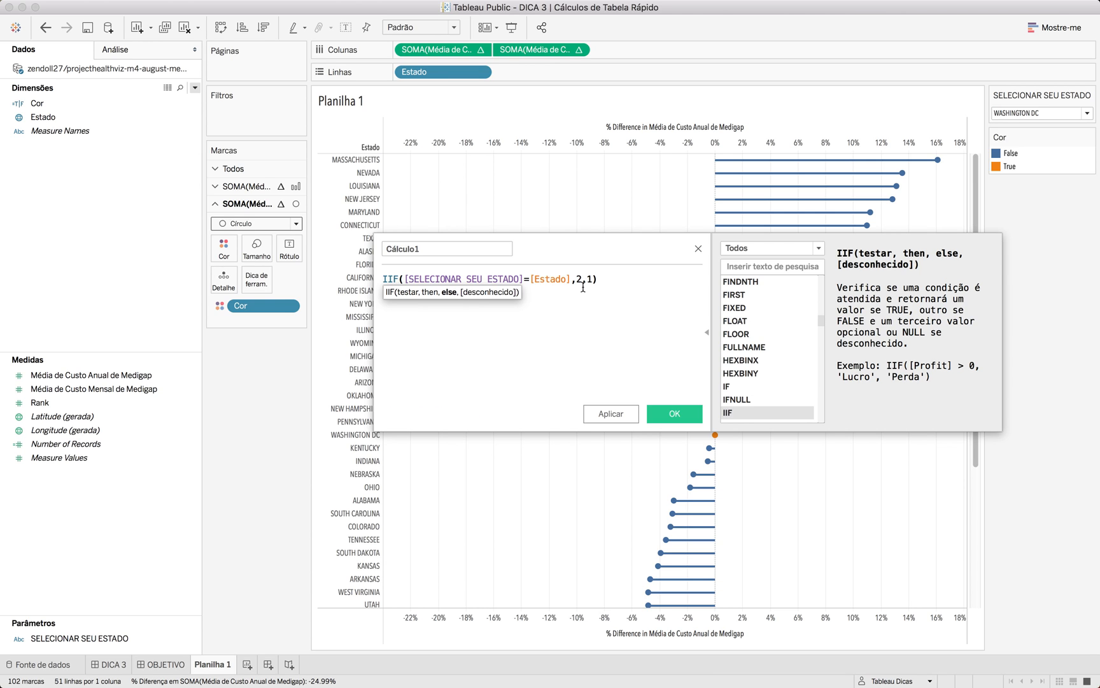
- Name the calculated field Tamanho and use it to size the circle marks of the second measure
{"action": "double_click", "coordinate": [450, 247]}
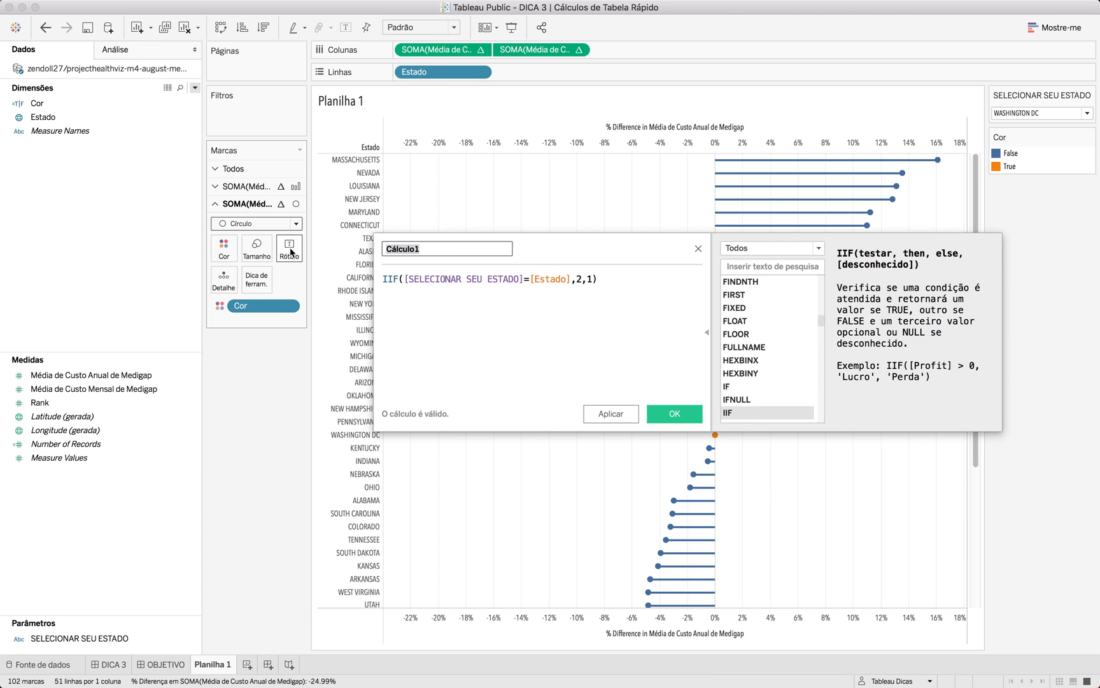
{"action": "type", "text": "Tamanho"}
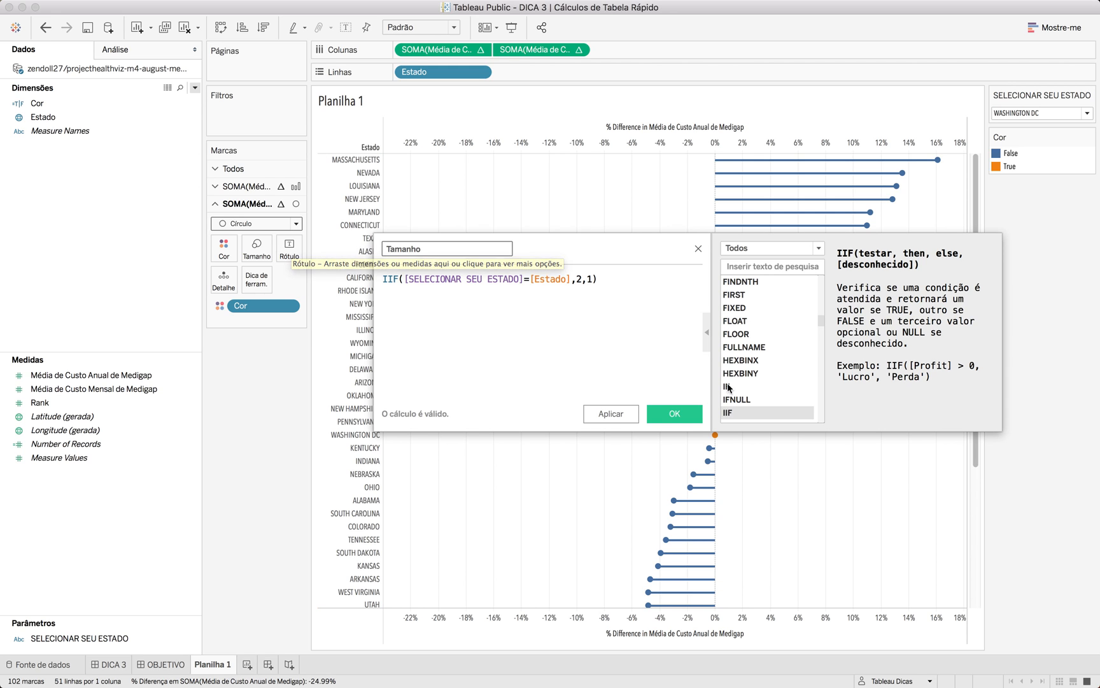
{"action": "left_click", "coordinate": [681, 415]}
{"action": "left_click_drag", "start_coordinate": [91, 417], "coordinate": [254, 261]}
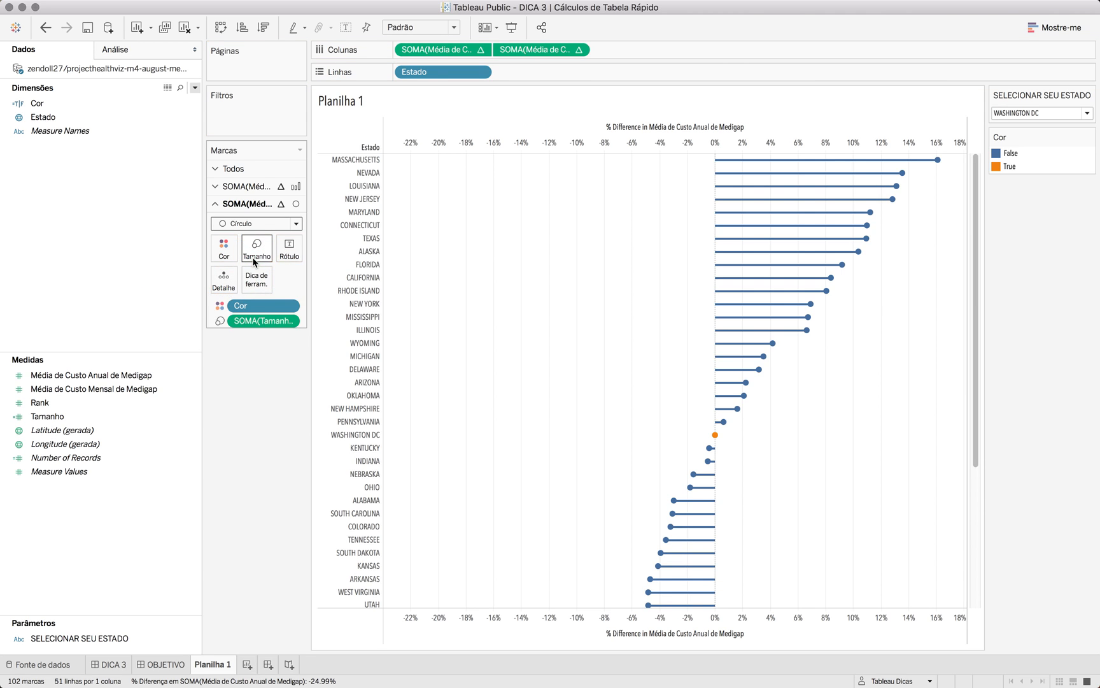
{"action": "mouse_move", "coordinate": [867, 240]}
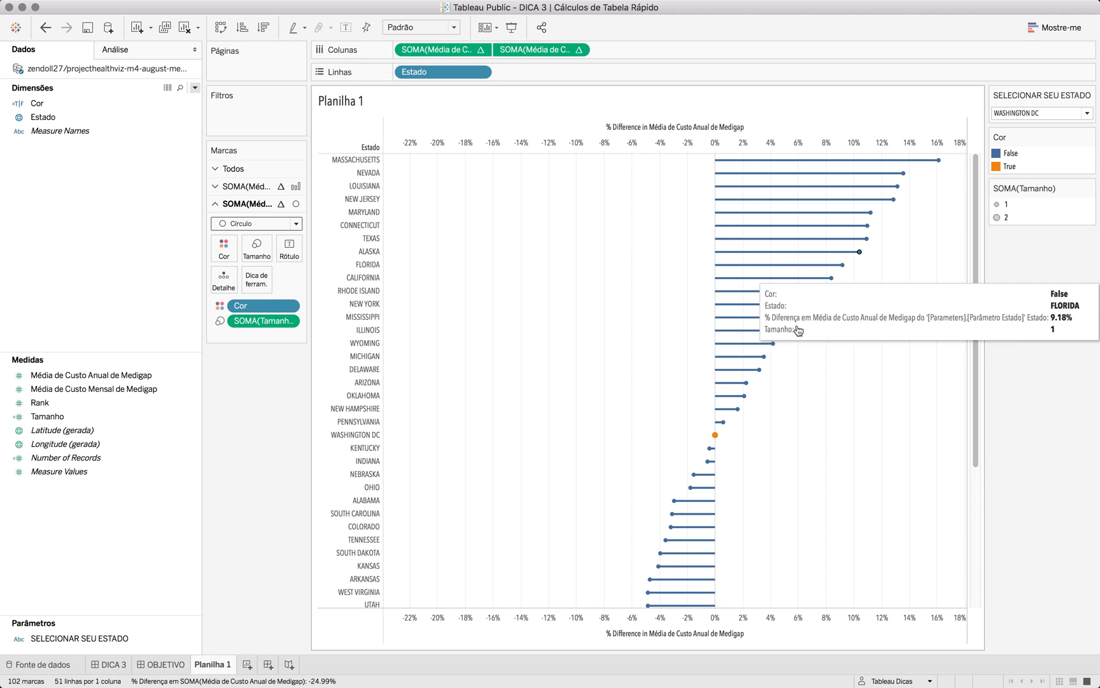
{"action": "mouse_move", "coordinate": [715, 438]}
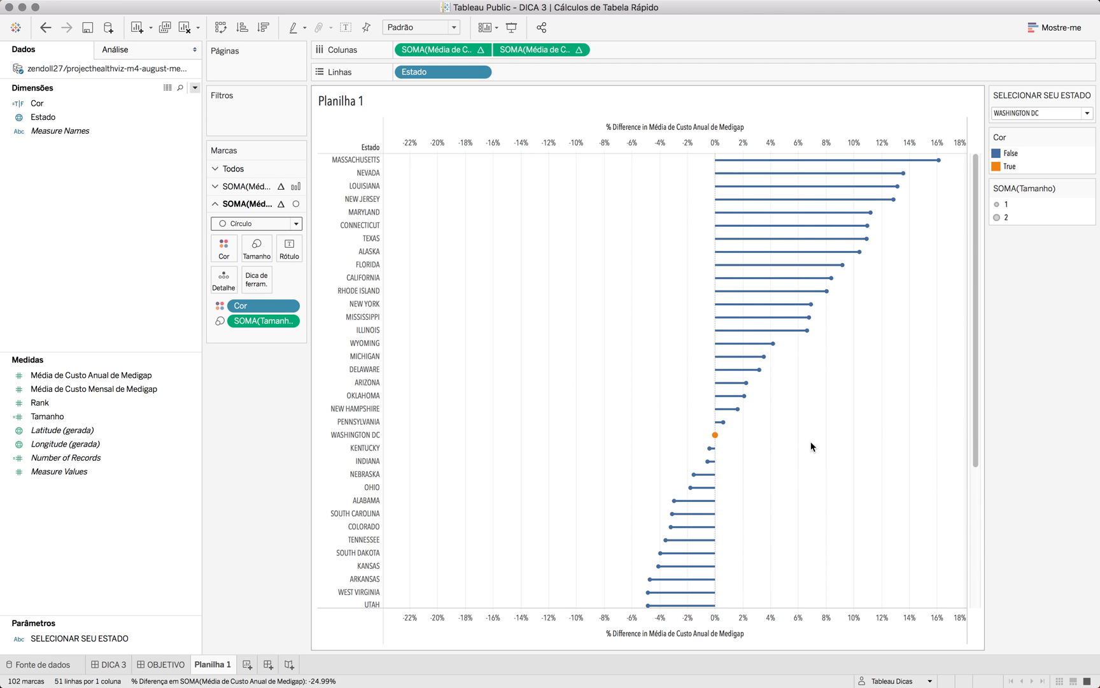
- Make the Tamanho sizes vary Por intervalo and adjust both ends of the mark size range to enlarge the circles
{"action": "double_click", "coordinate": [1008, 214]}
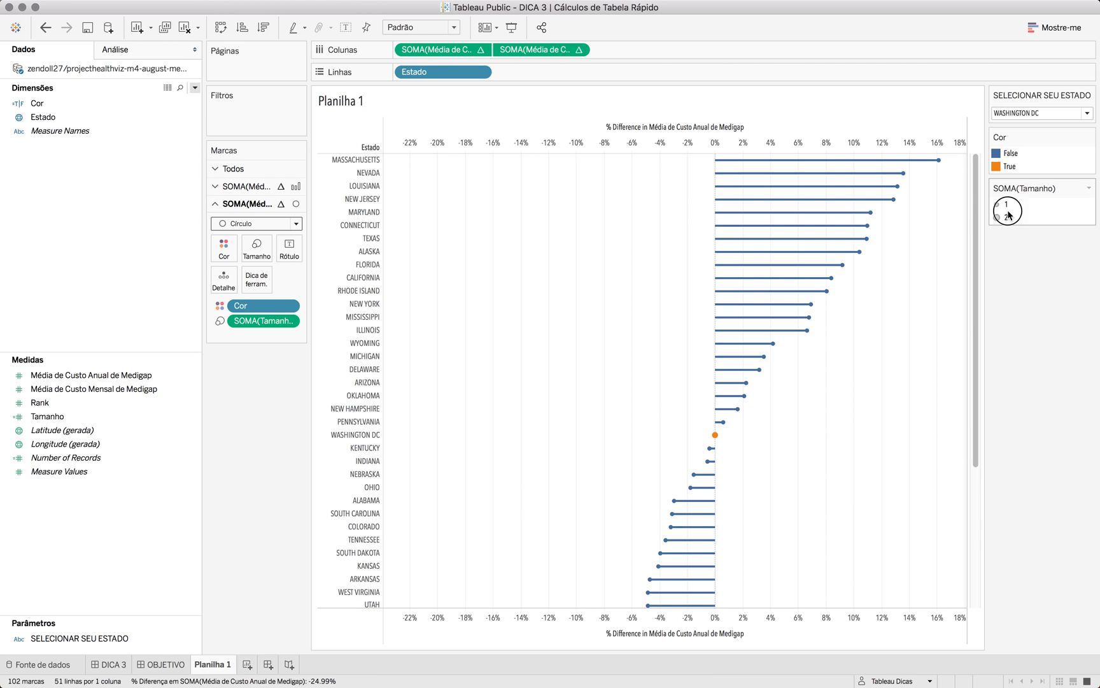
{"action": "left_click", "coordinate": [589, 295]}
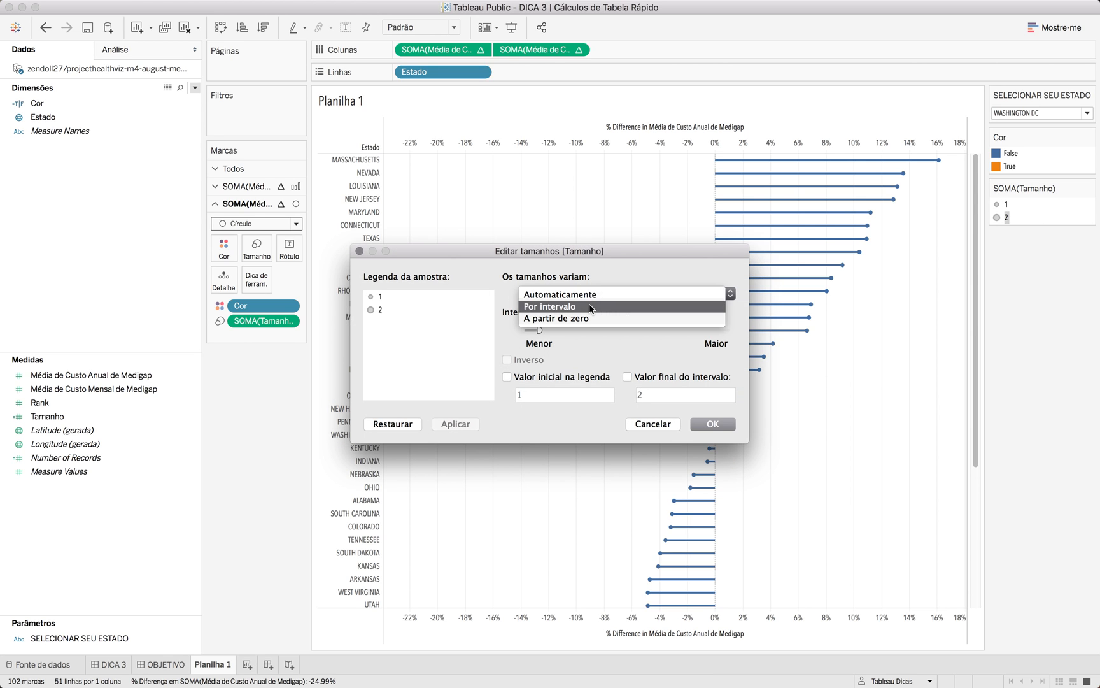
{"action": "left_click", "coordinate": [590, 307]}
{"action": "left_click_drag", "start_coordinate": [522, 330], "coordinate": [546, 330]}
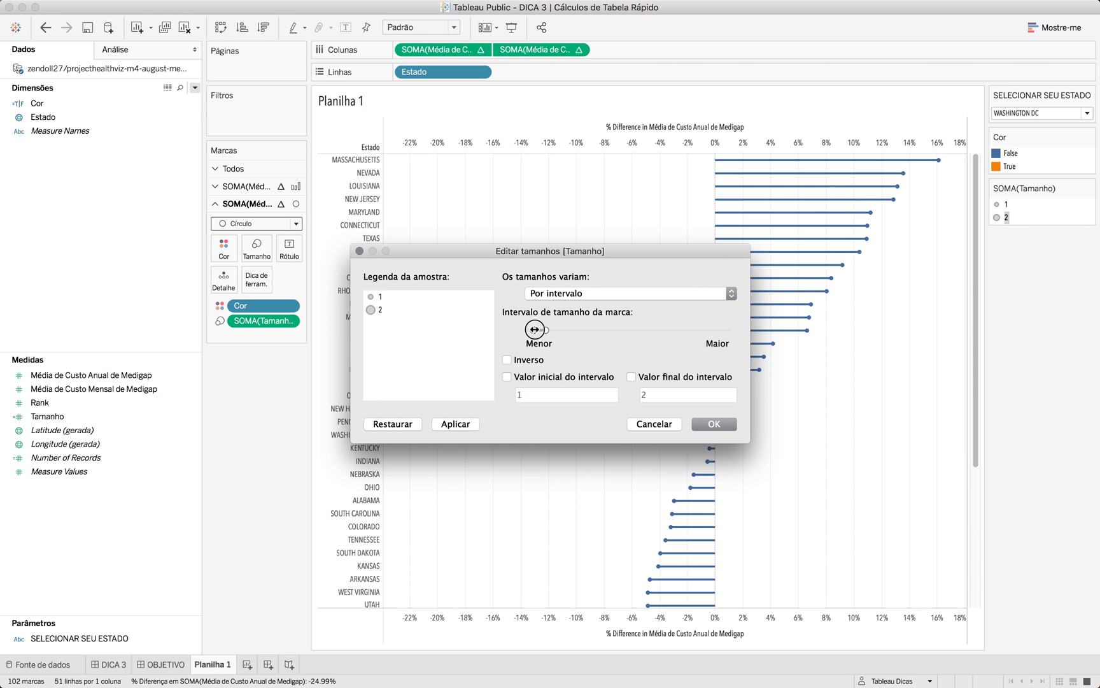
{"action": "left_click_drag", "start_coordinate": [532, 329], "coordinate": [537, 330]}
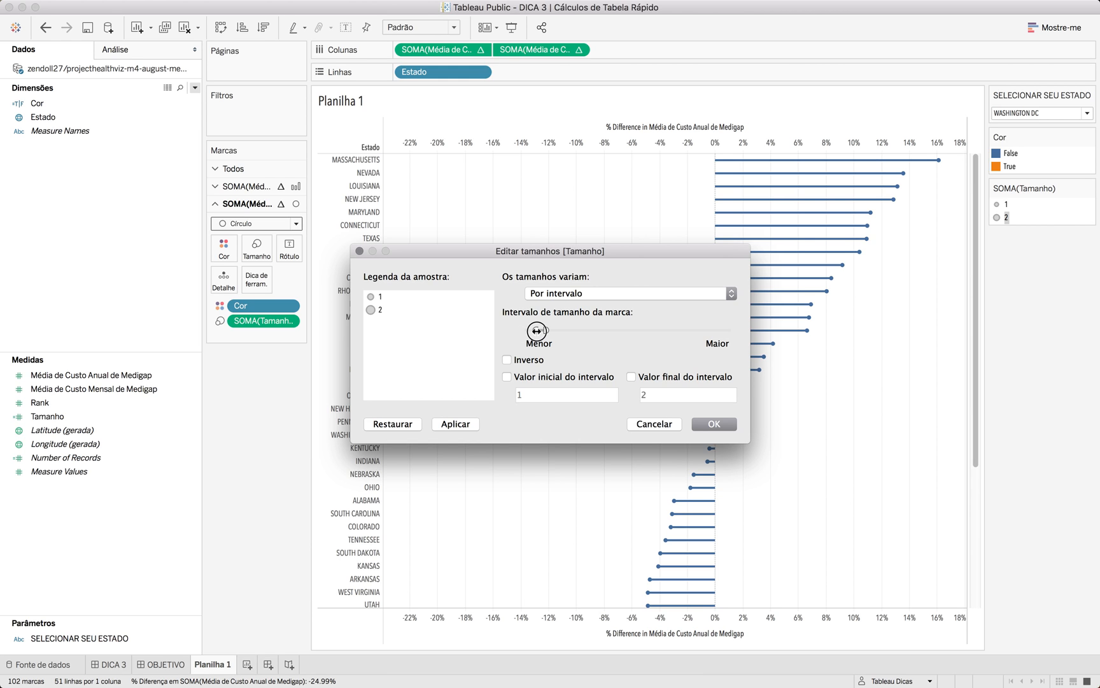
{"action": "left_click", "coordinate": [464, 425]}
- Raise the lower end of the Tamanho mark size range slightly and accept the size settings
{"action": "left_click_drag", "start_coordinate": [533, 254], "coordinate": [448, 238]}
{"action": "left_click_drag", "start_coordinate": [443, 315], "coordinate": [447, 316]}
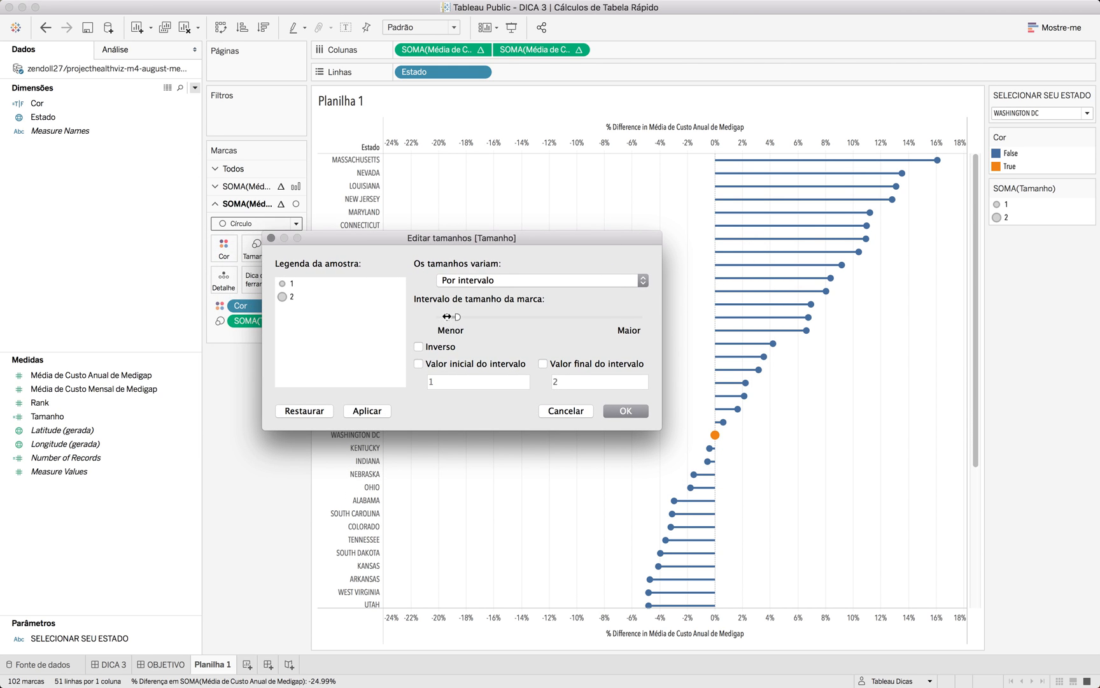
{"action": "left_click", "coordinate": [360, 412]}
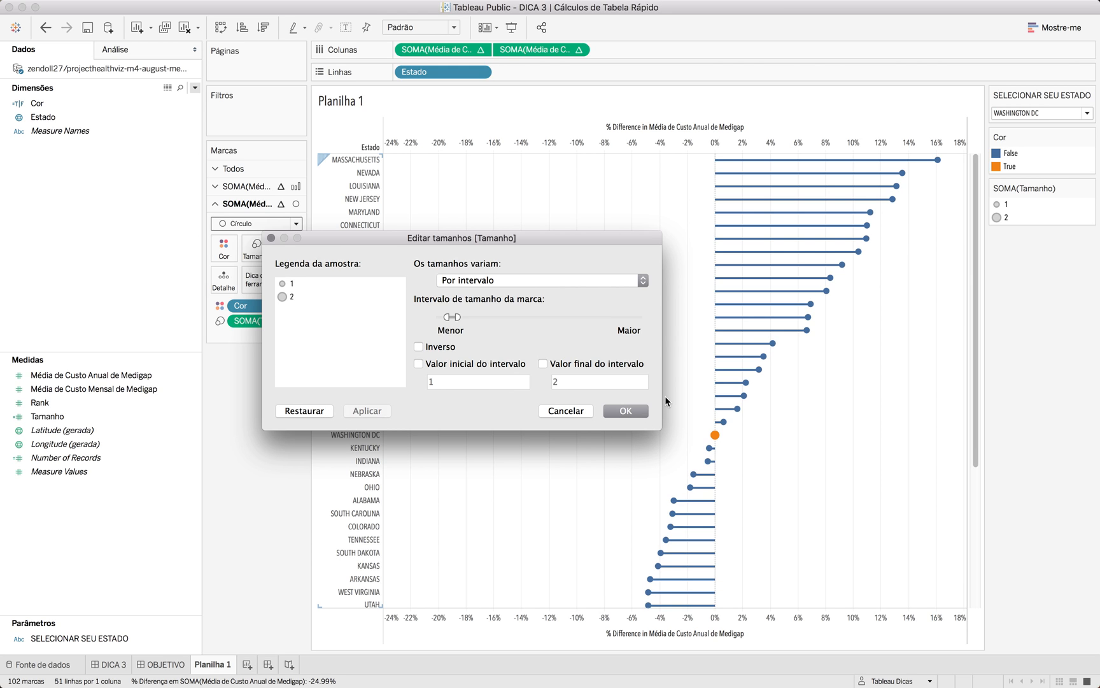
{"action": "left_click", "coordinate": [642, 411]}
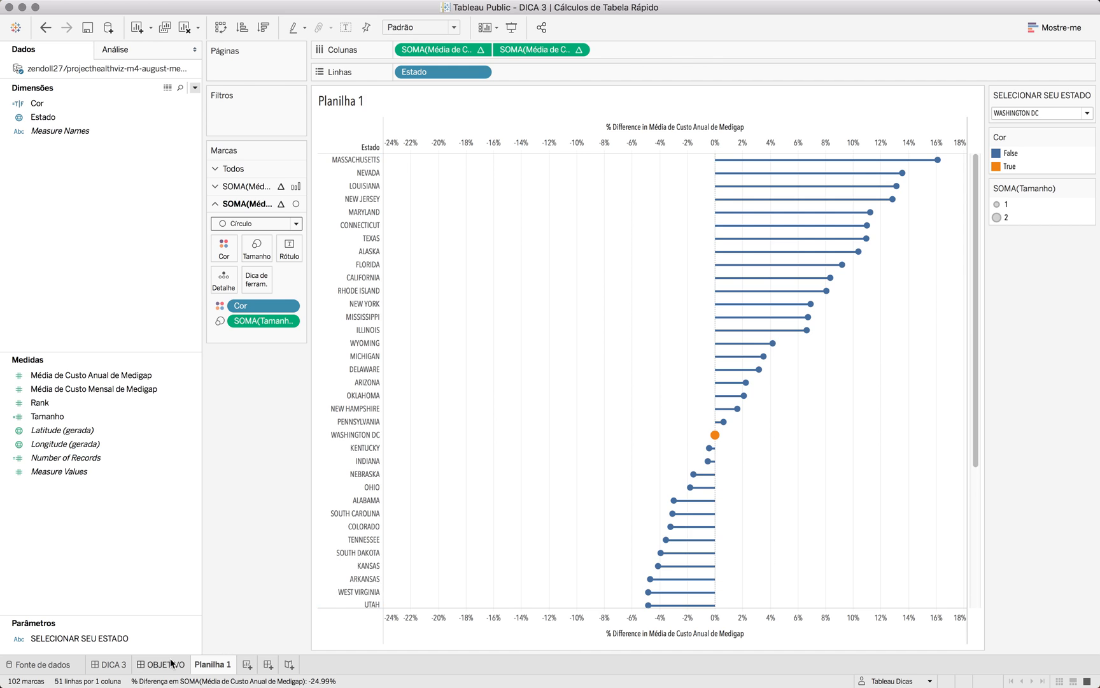
- Recheck the OBJETIVO dashboard and set the color of the False value of Cor to medium gray in Planilha 1
{"action": "left_click", "coordinate": [141, 664]}
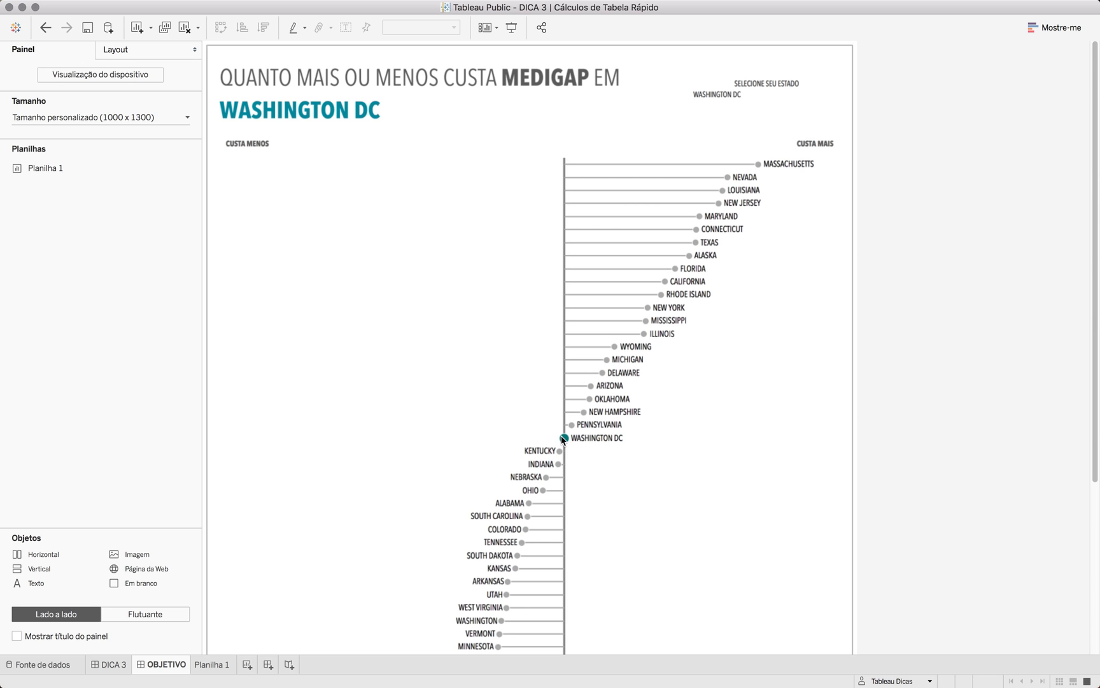
{"action": "left_click", "coordinate": [215, 664]}
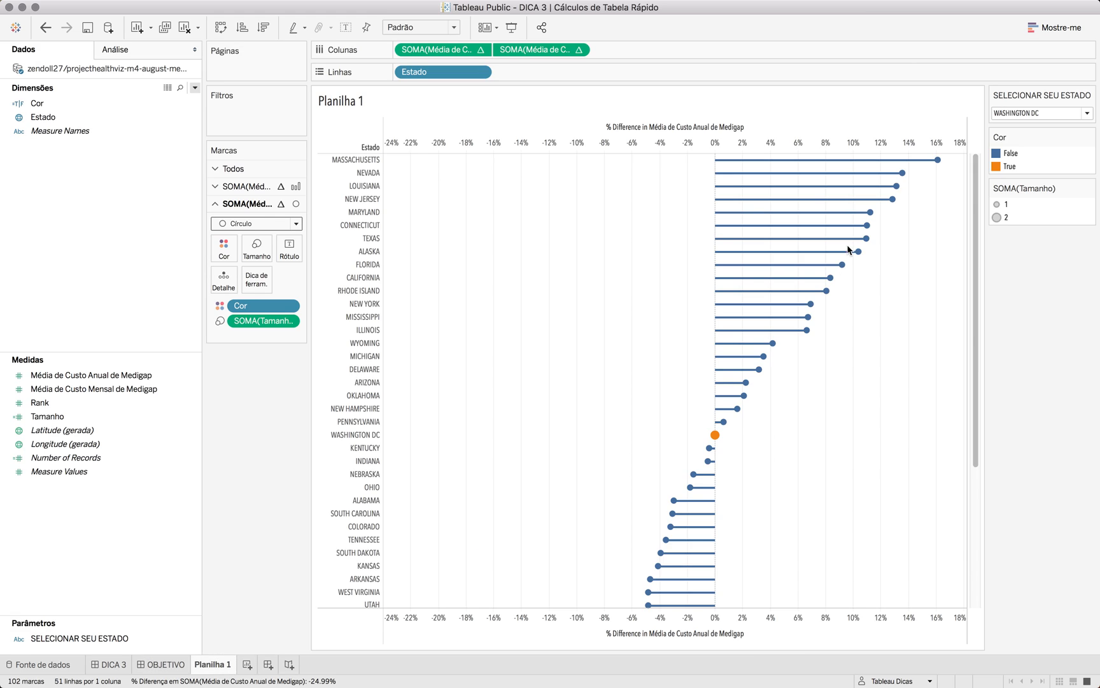
{"action": "right_click", "coordinate": [1007, 153]}
{"action": "left_click", "coordinate": [1009, 156]}
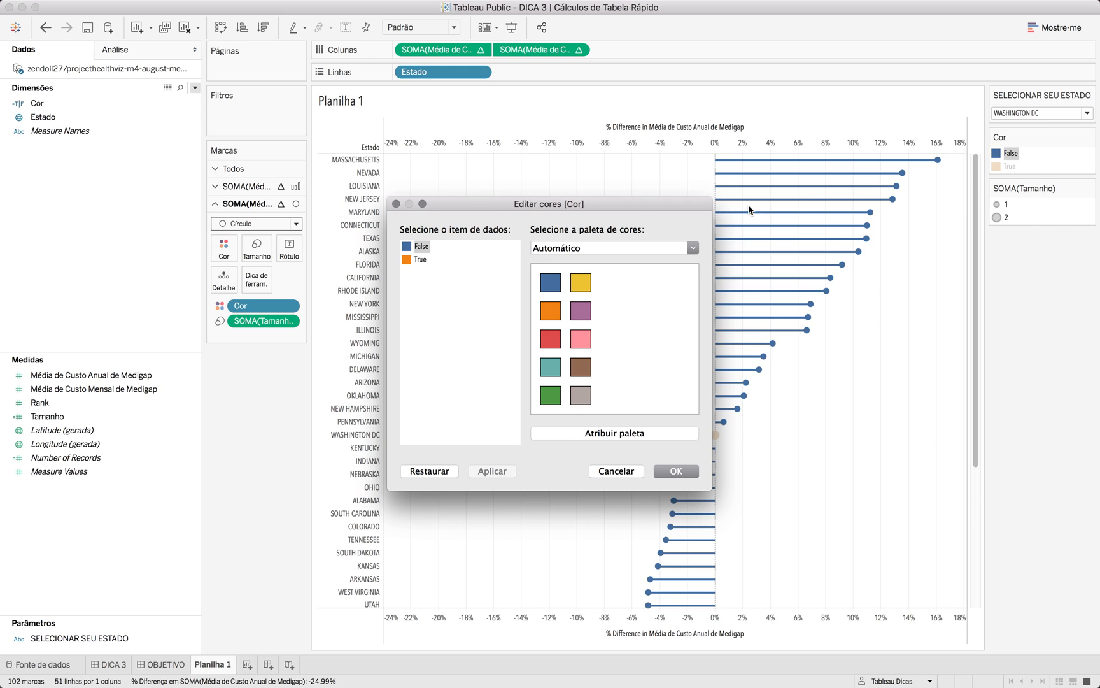
{"action": "double_click", "coordinate": [410, 250]}
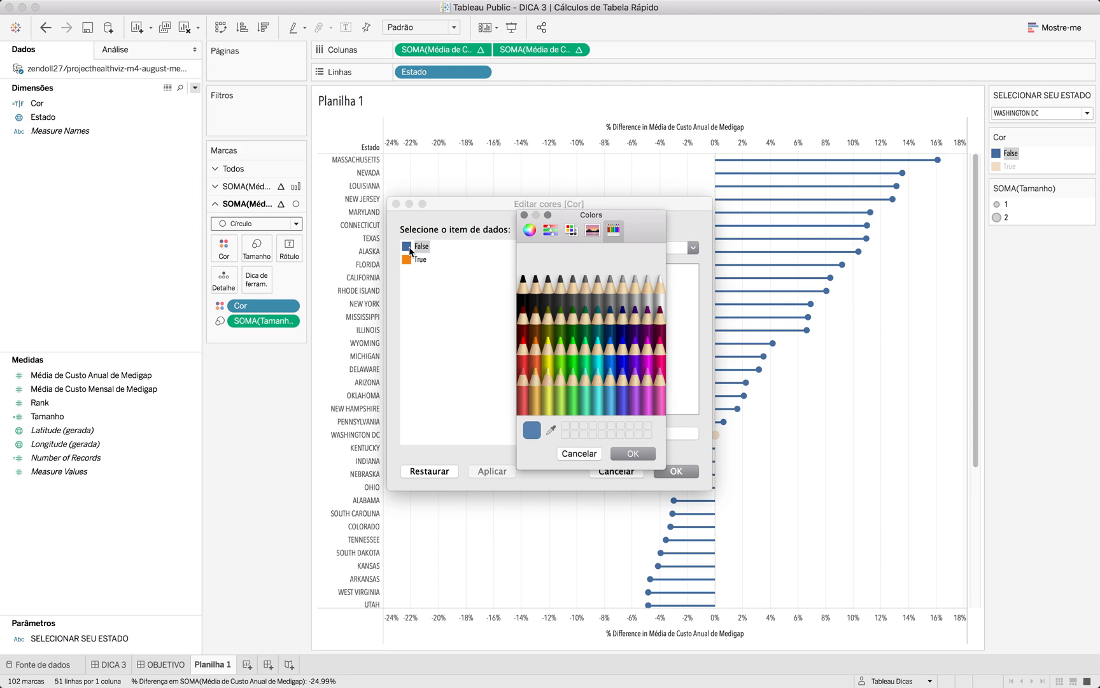
{"action": "left_click", "coordinate": [608, 297]}
{"action": "left_click", "coordinate": [623, 453]}
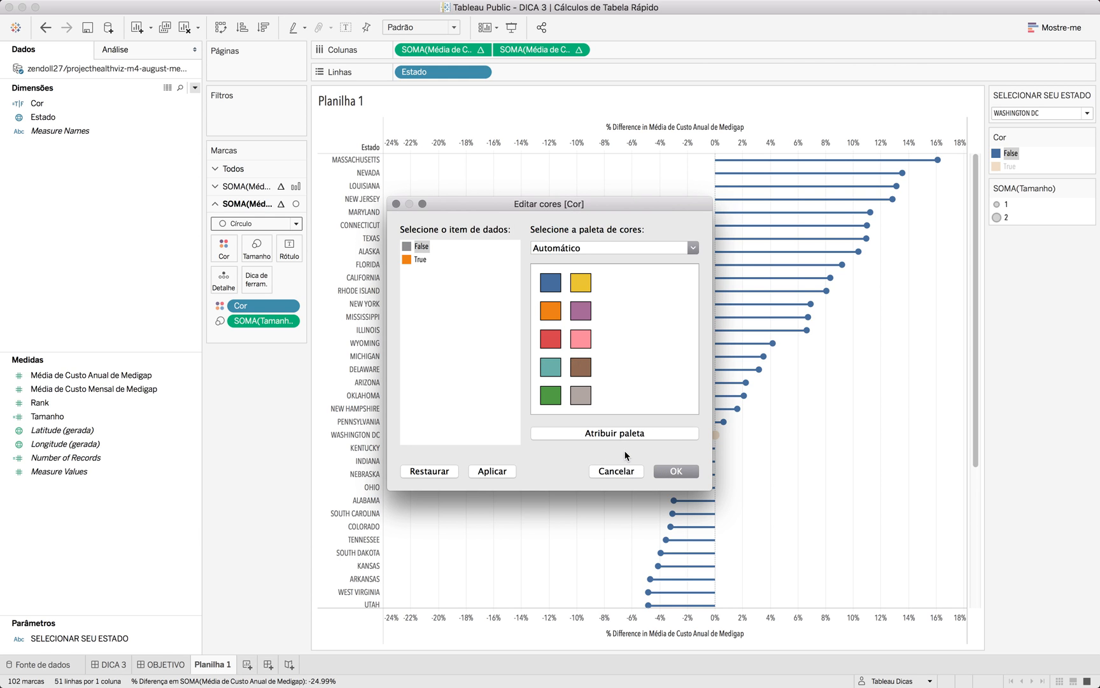
{"action": "left_click", "coordinate": [497, 471]}
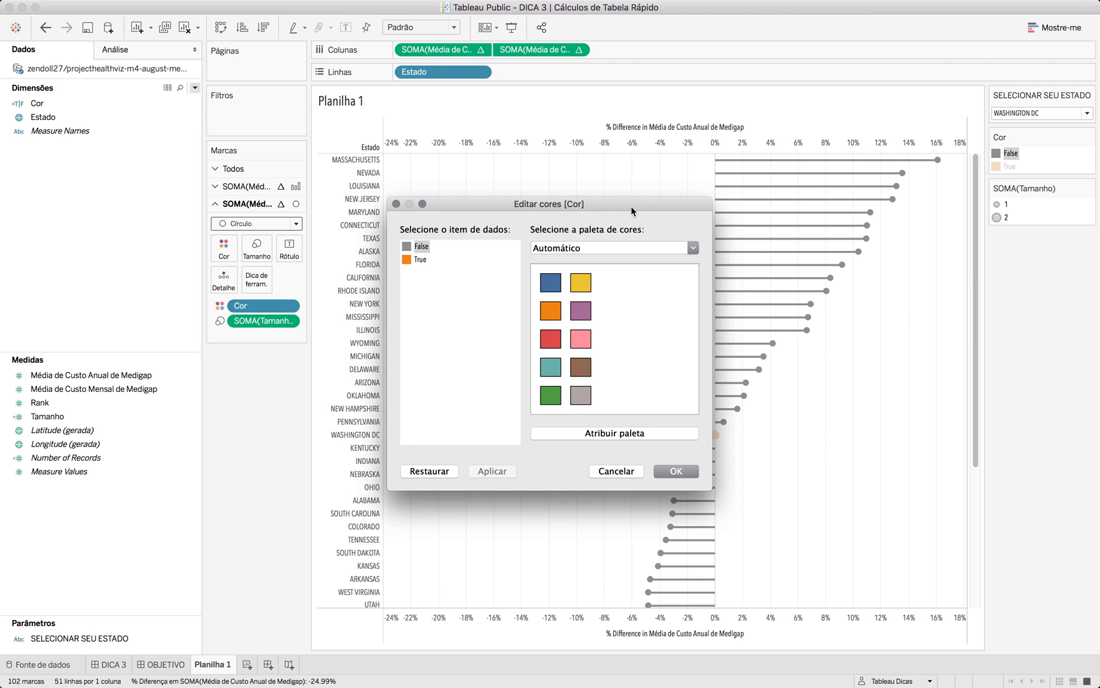
- Set the color of the True value of Cor to Teal and accept the color settings
{"action": "left_click_drag", "start_coordinate": [631, 206], "coordinate": [503, 207]}
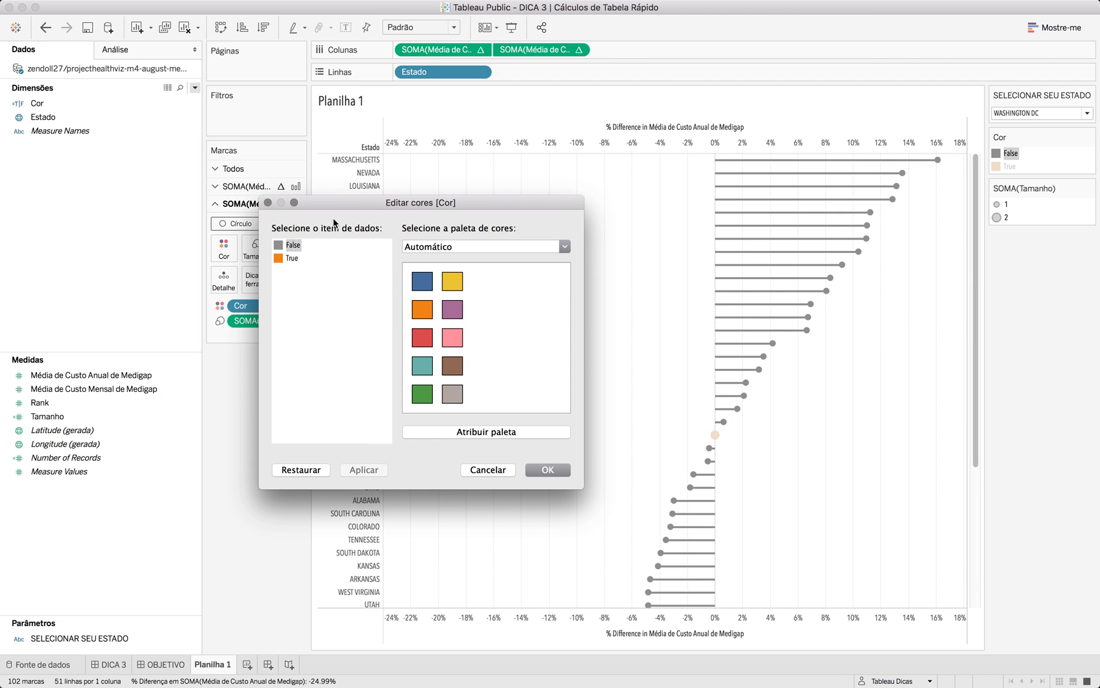
{"action": "double_click", "coordinate": [278, 259]}
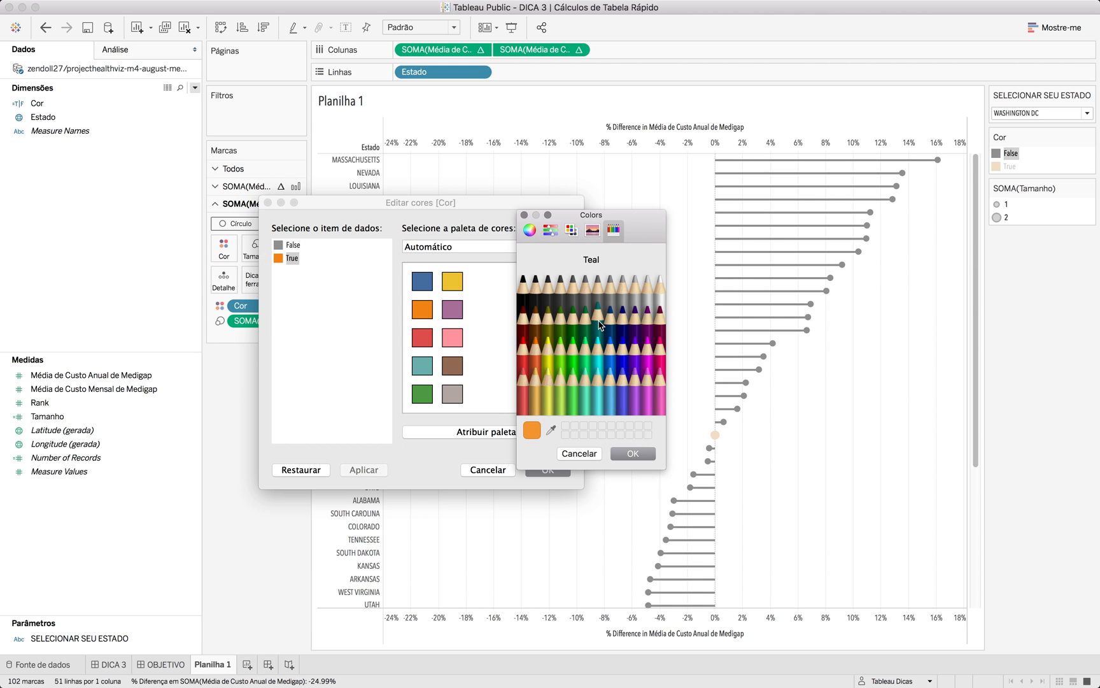
{"action": "left_click", "coordinate": [598, 315]}
{"action": "left_click", "coordinate": [626, 458]}
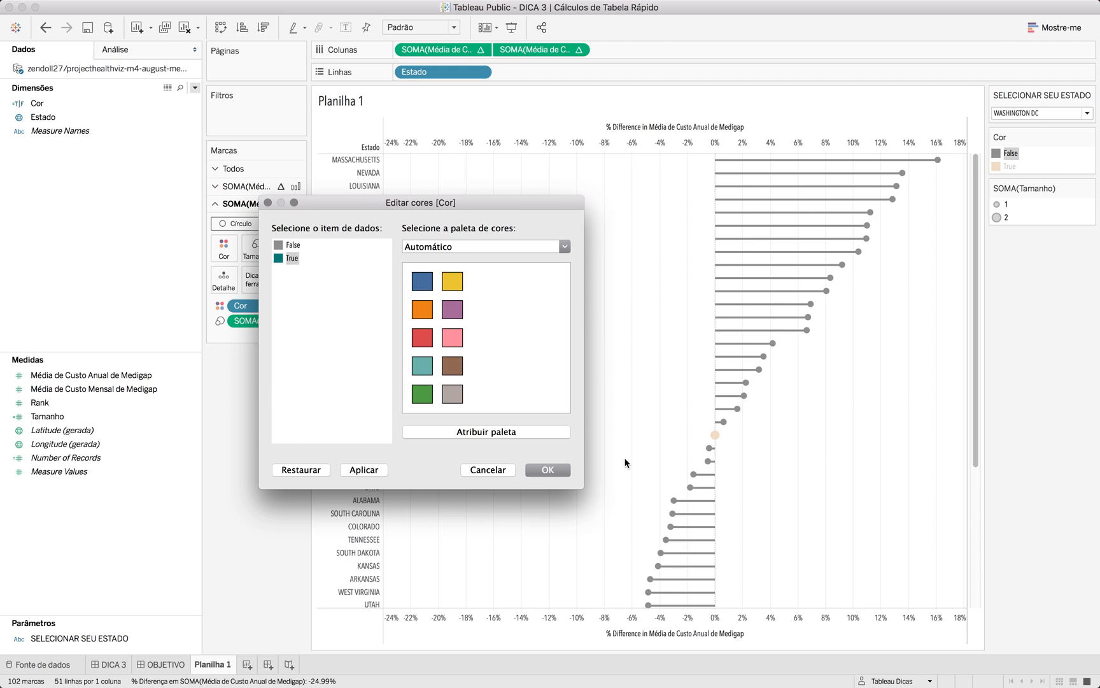
{"action": "left_click", "coordinate": [549, 472]}
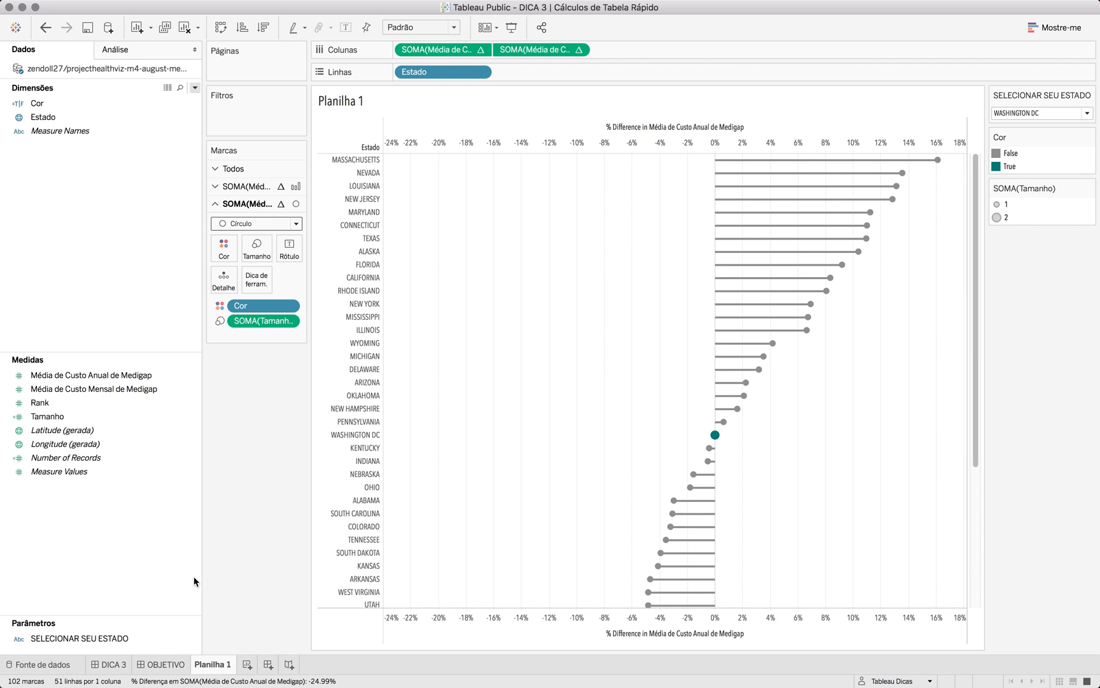
- Compare the circles with the OBJETIVO dashboard and view the border color options of the circle marks in Planilha 1
{"action": "left_click", "coordinate": [166, 665]}
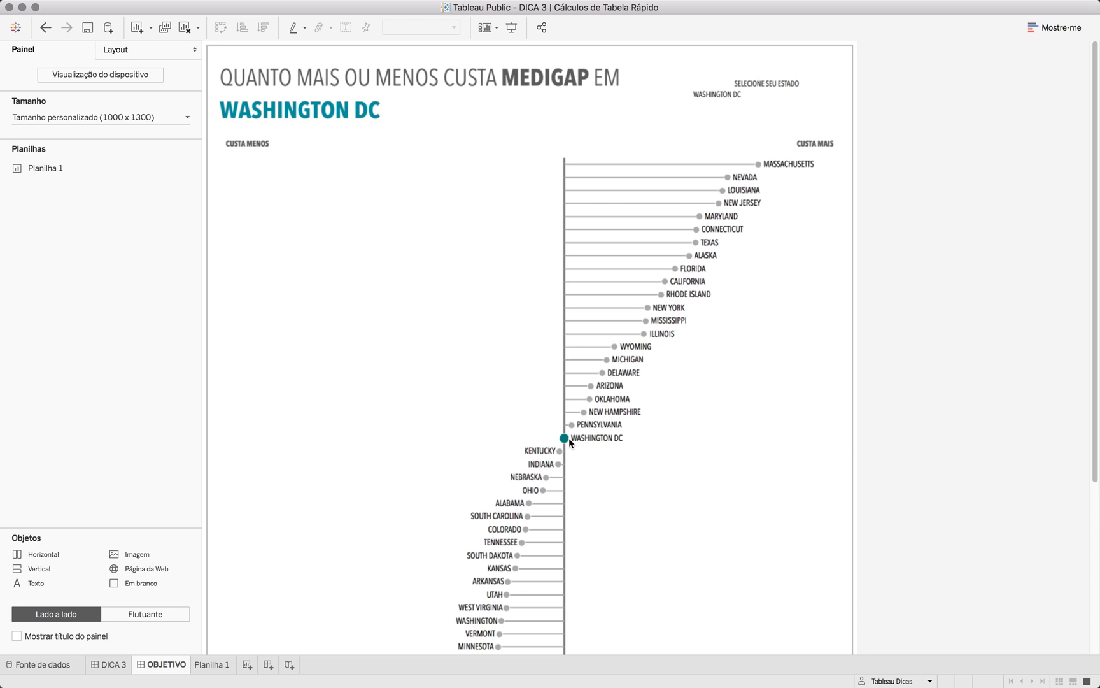
{"action": "left_click", "coordinate": [215, 664]}
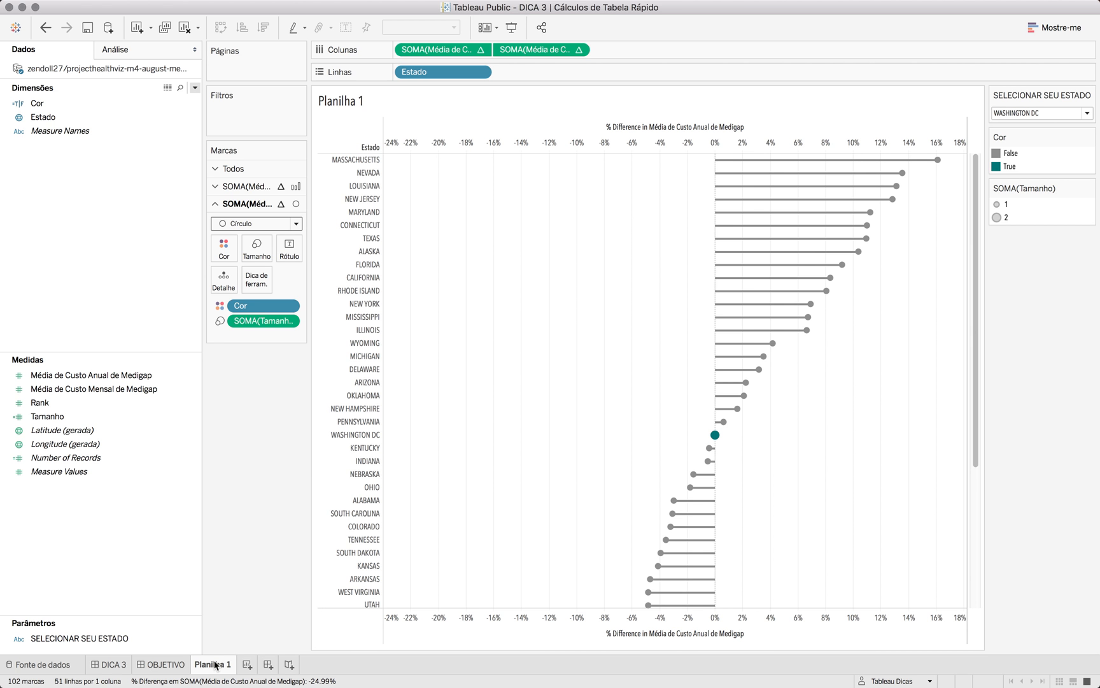
{"action": "left_click", "coordinate": [224, 248]}
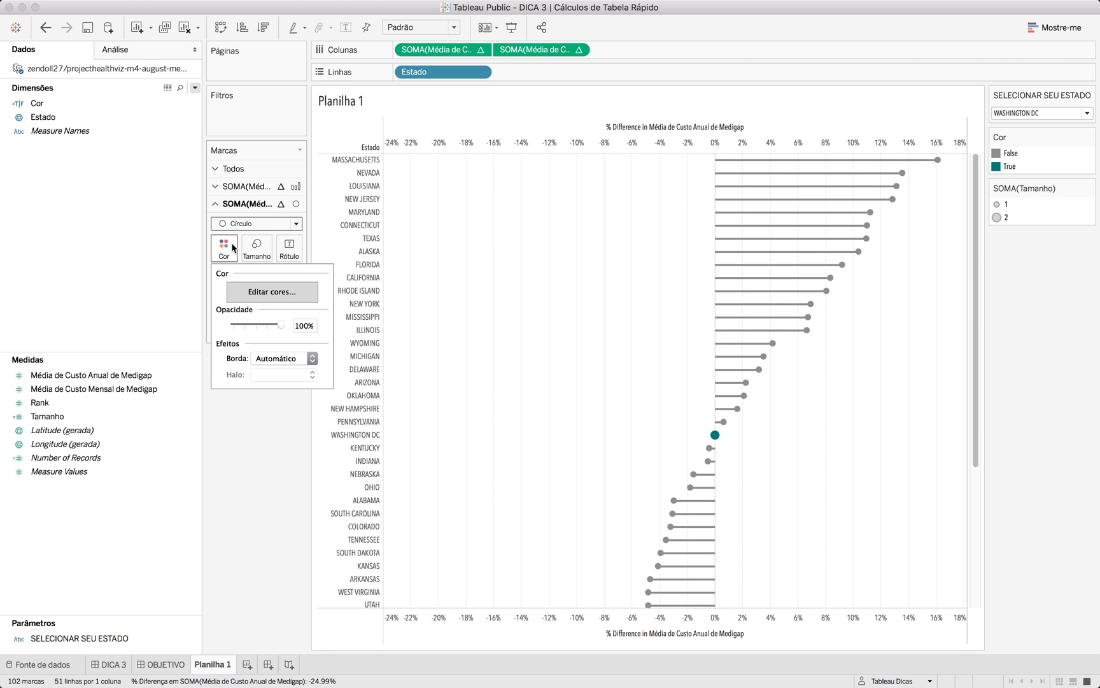
{"action": "left_click", "coordinate": [268, 361]}
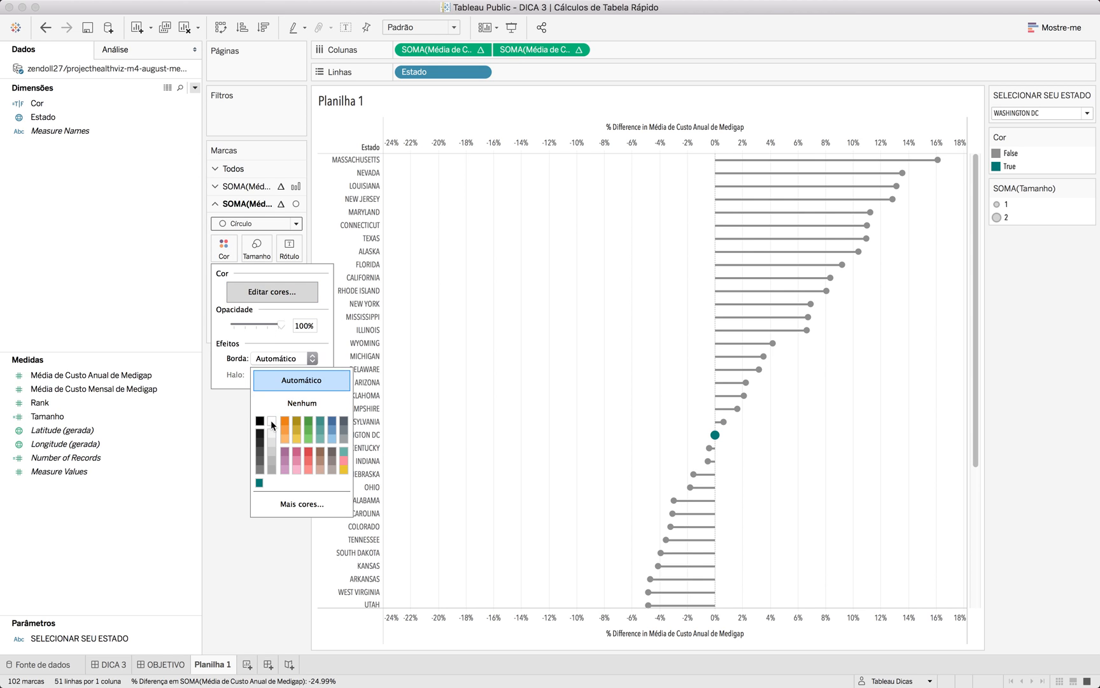
{"action": "left_click", "coordinate": [250, 557]}
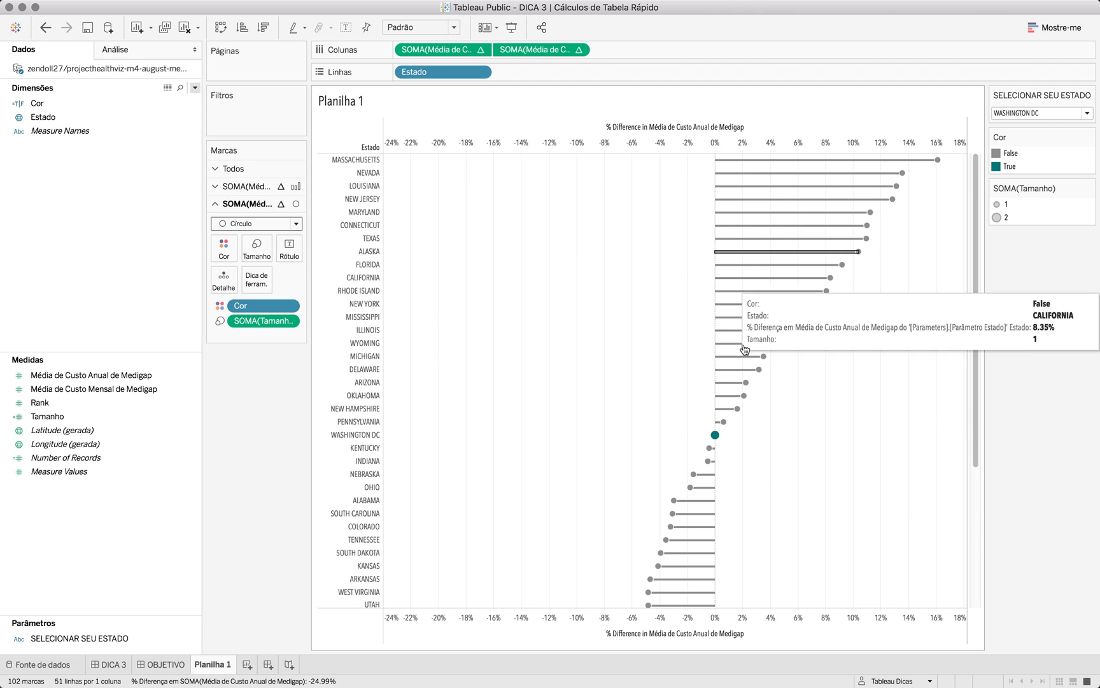
- Reduce the size of the bar marks slightly so the lollipop sticks are thinner
{"action": "left_click", "coordinate": [242, 186]}
{"action": "left_click", "coordinate": [257, 229]}
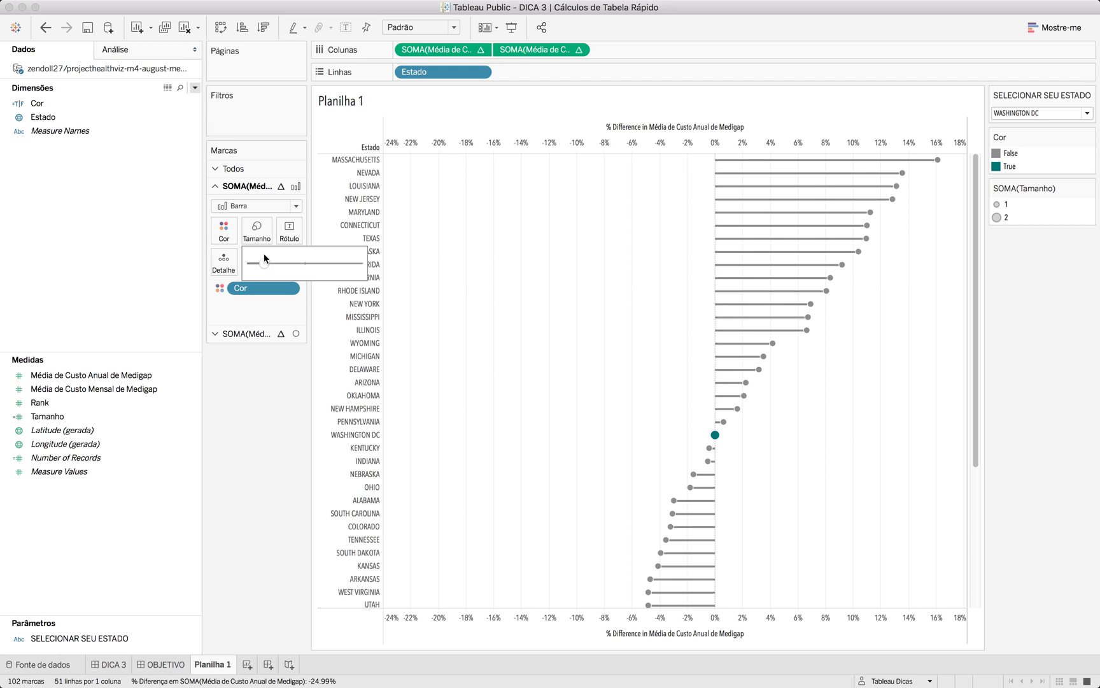
{"action": "left_click_drag", "start_coordinate": [263, 265], "coordinate": [260, 265]}
{"action": "left_click", "coordinate": [270, 389]}
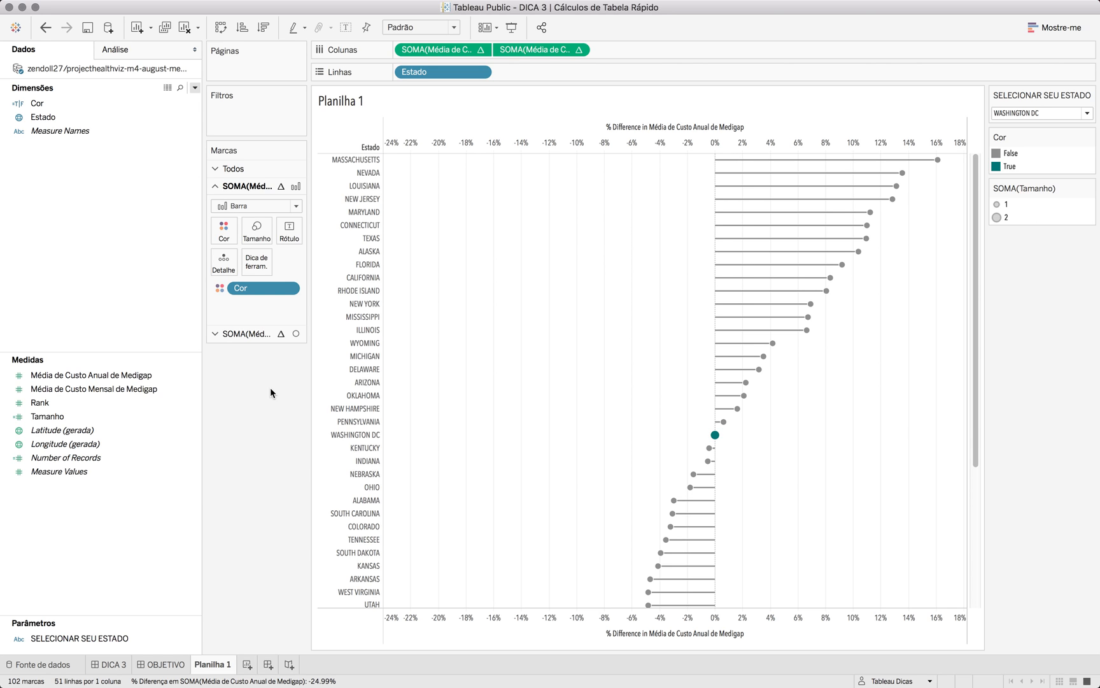
- Recheck the OBJETIVO dashboard, try Estado as the label of the circle marks, and remove that label again
{"action": "left_click", "coordinate": [145, 664]}
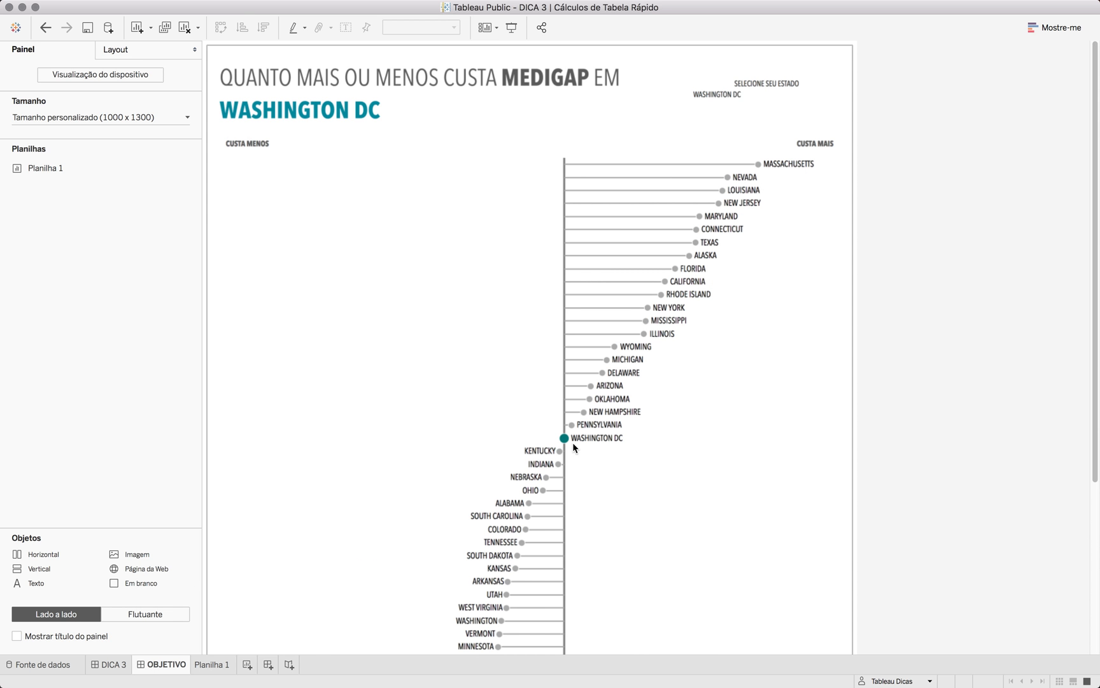
{"action": "left_click", "coordinate": [214, 665]}
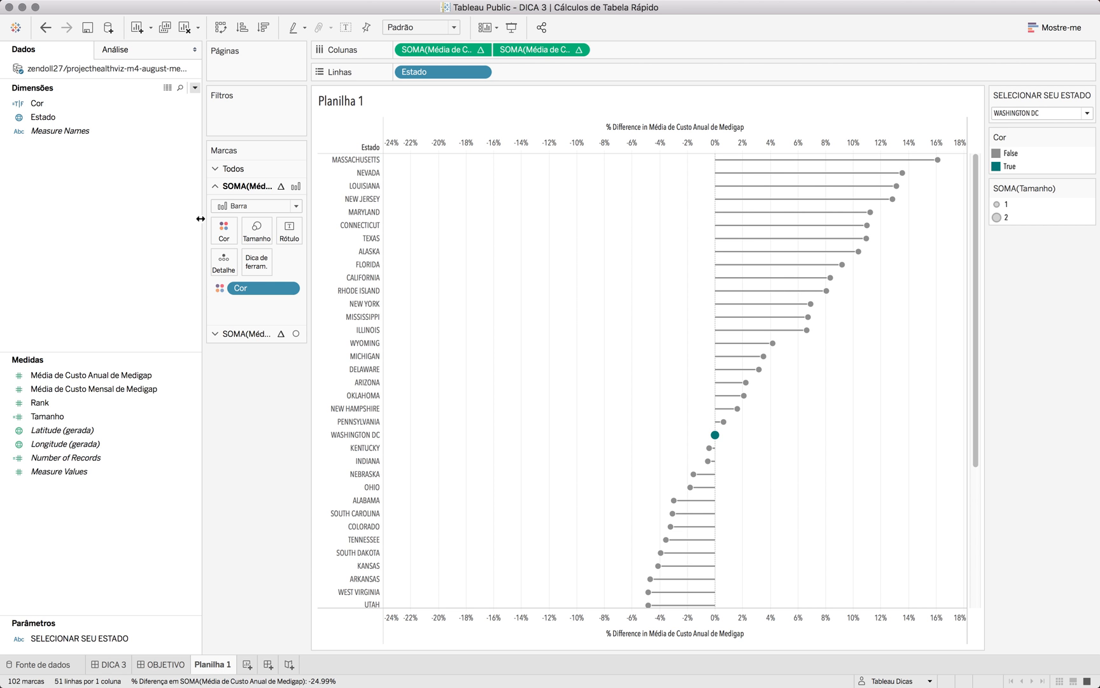
{"action": "left_click", "coordinate": [56, 118]}
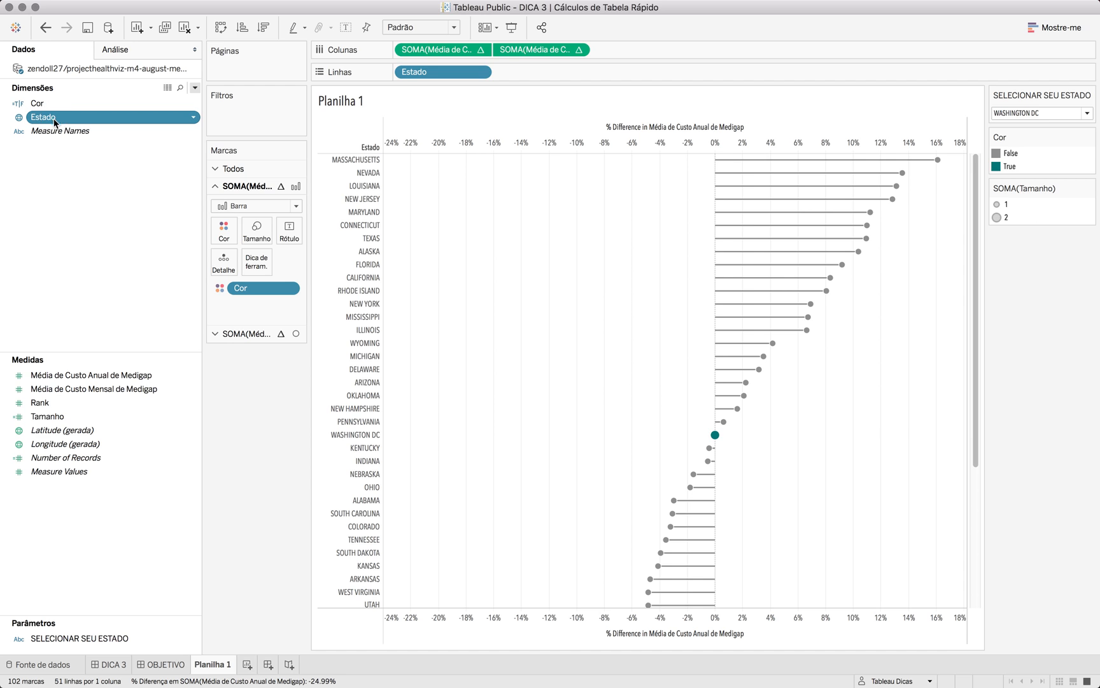
{"action": "left_click", "coordinate": [231, 333]}
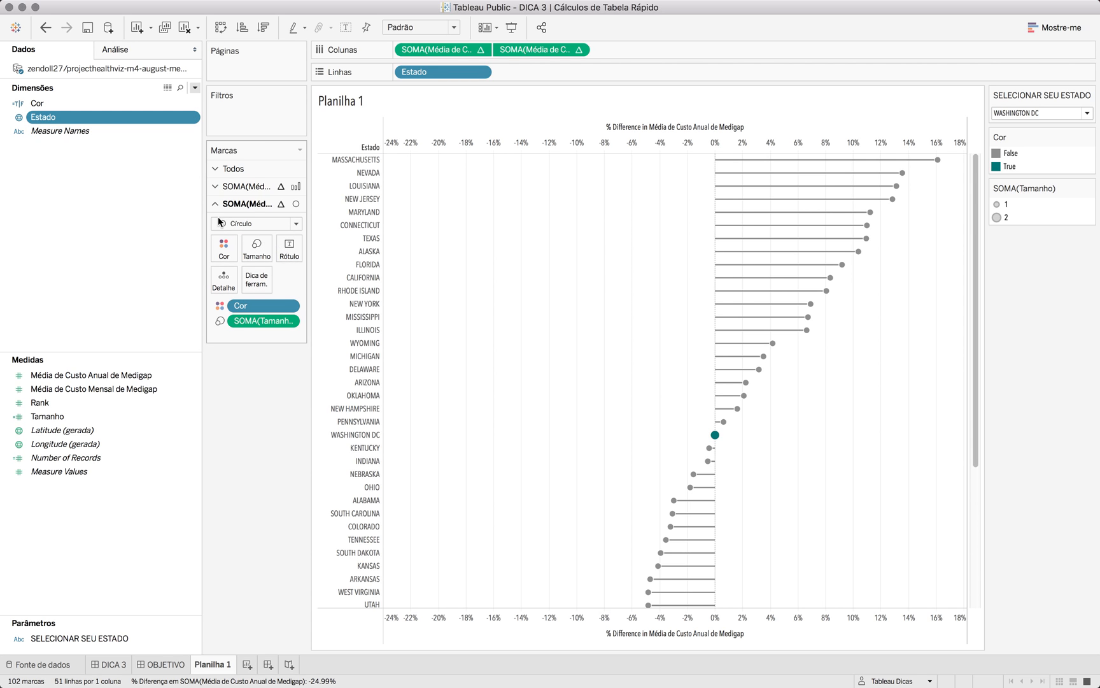
{"action": "left_click", "coordinate": [66, 119]}
{"action": "left_click_drag", "start_coordinate": [66, 119], "coordinate": [285, 243]}
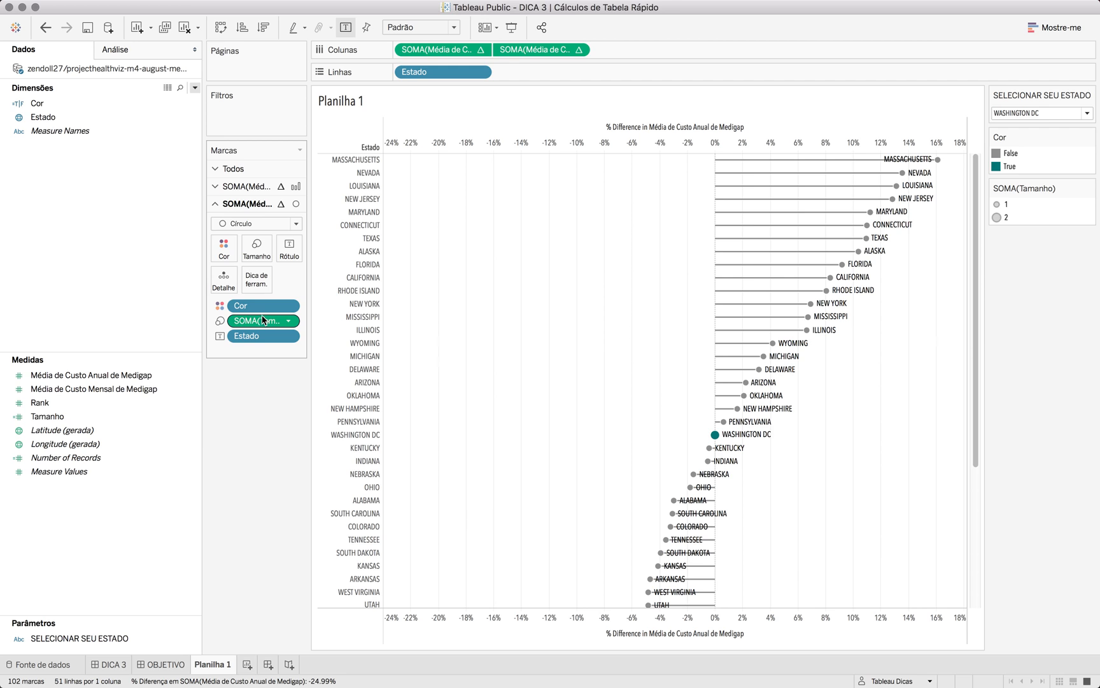
{"action": "left_click_drag", "start_coordinate": [261, 335], "coordinate": [252, 386]}
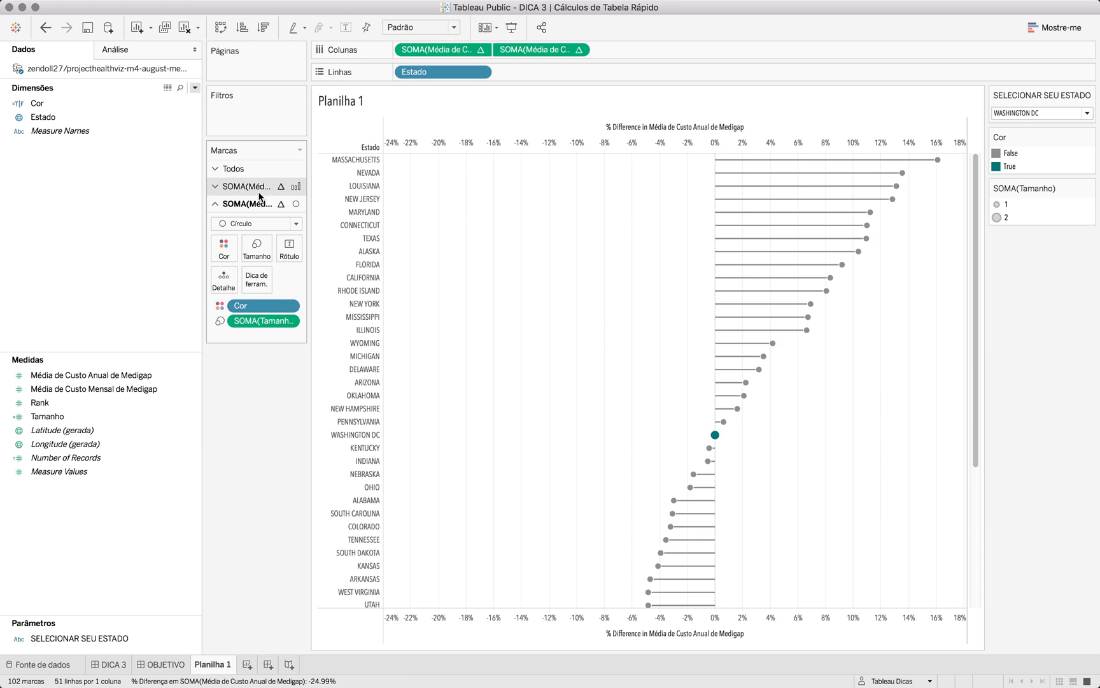
- Label the bar marks with Estado and pad the <Estado> label text with spaces to separate it from the circles
{"action": "left_click", "coordinate": [255, 186]}
{"action": "left_click_drag", "start_coordinate": [43, 117], "coordinate": [286, 233]}
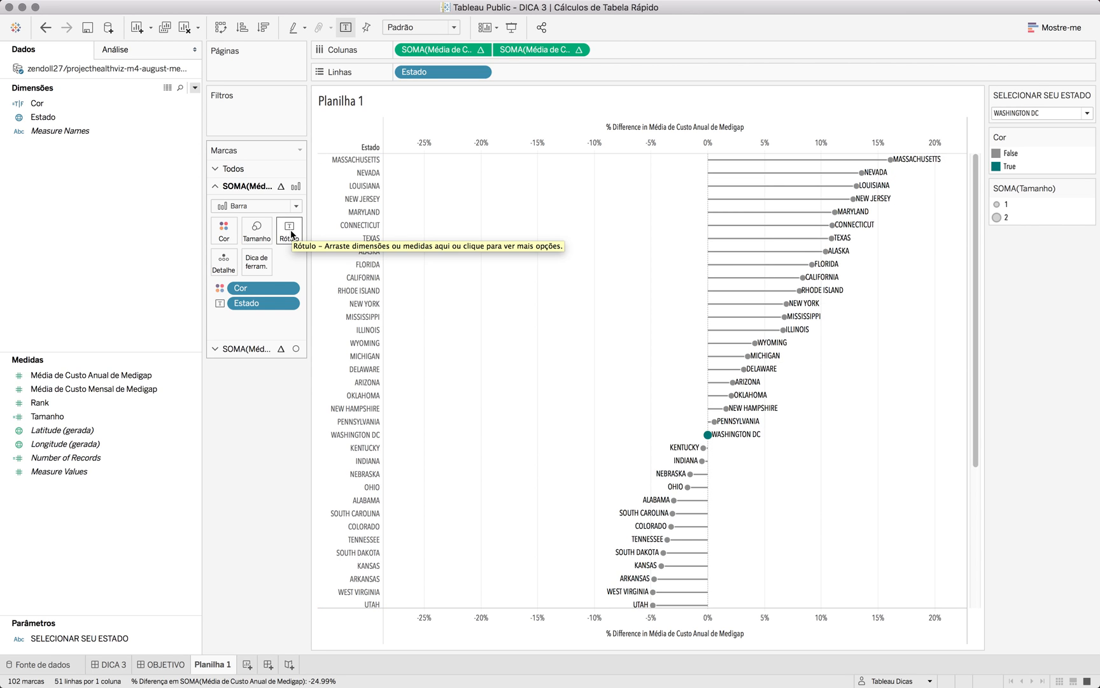
{"action": "left_click", "coordinate": [291, 234]}
{"action": "left_click", "coordinate": [491, 296]}
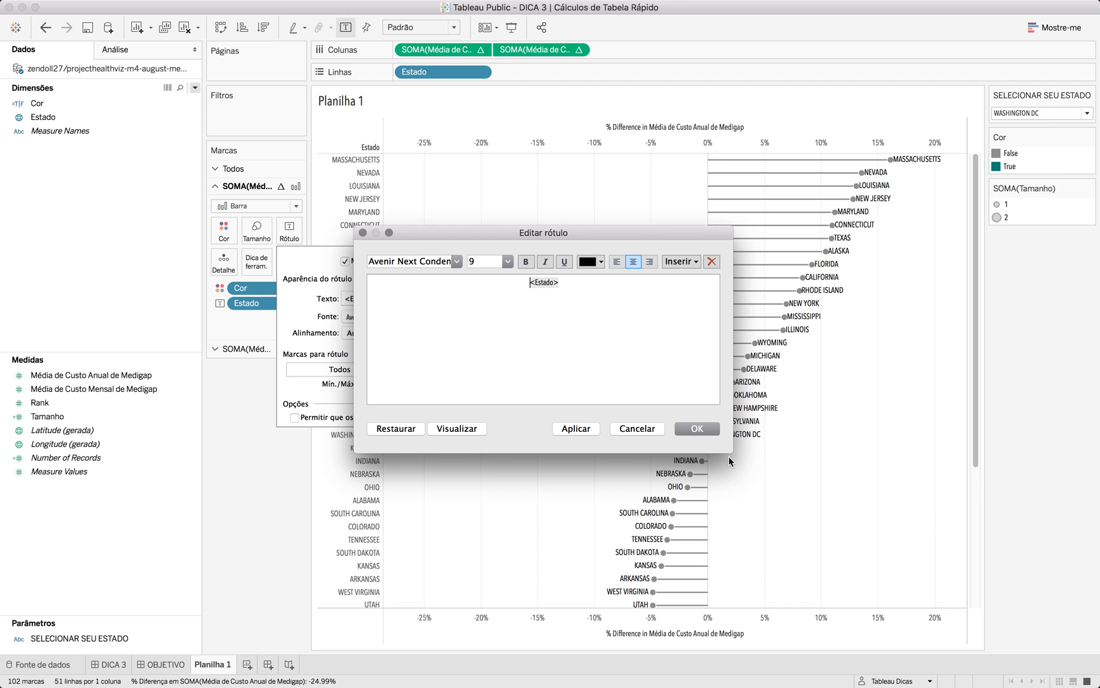
{"action": "left_click", "coordinate": [568, 429]}
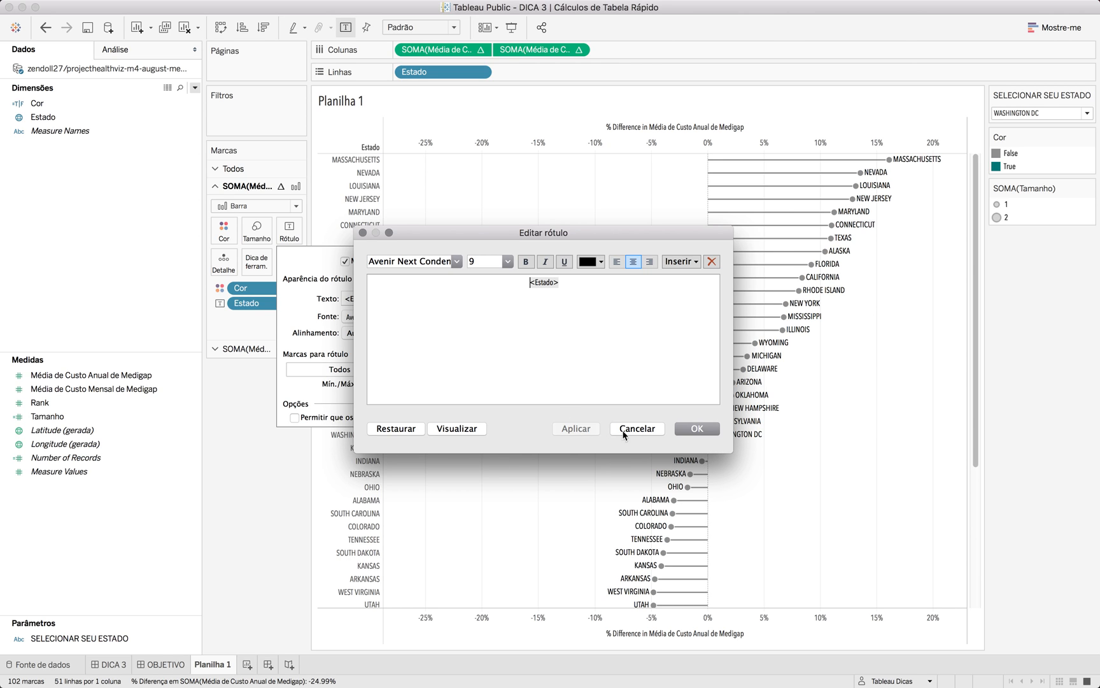
{"action": "left_click", "coordinate": [697, 429]}
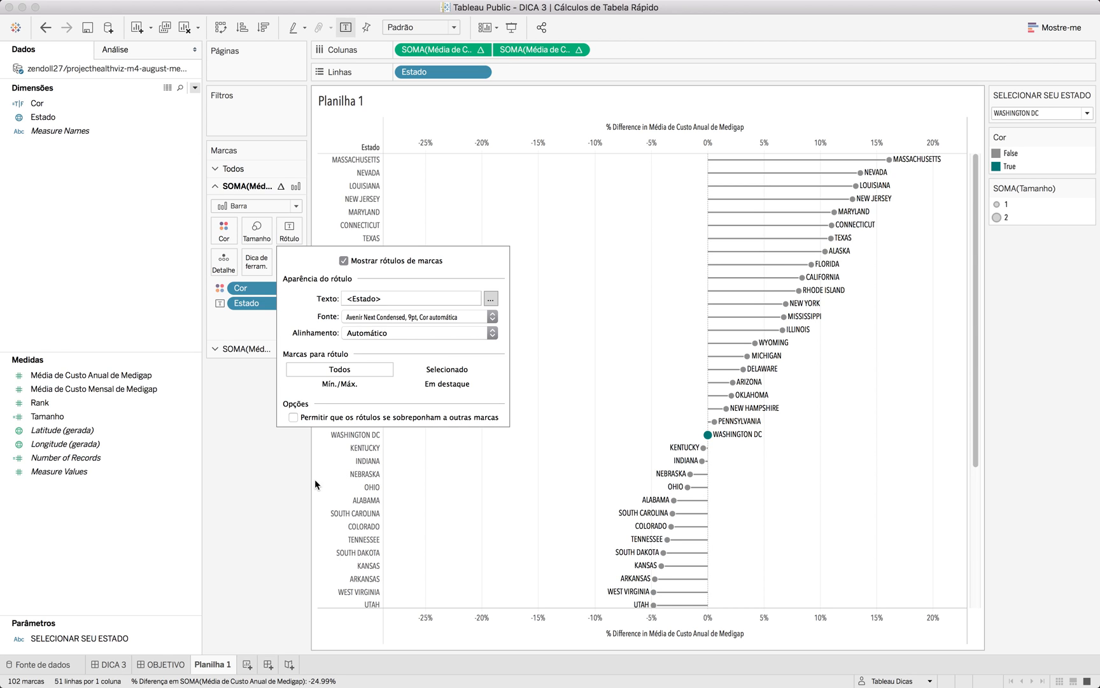
{"action": "left_click", "coordinate": [285, 491]}
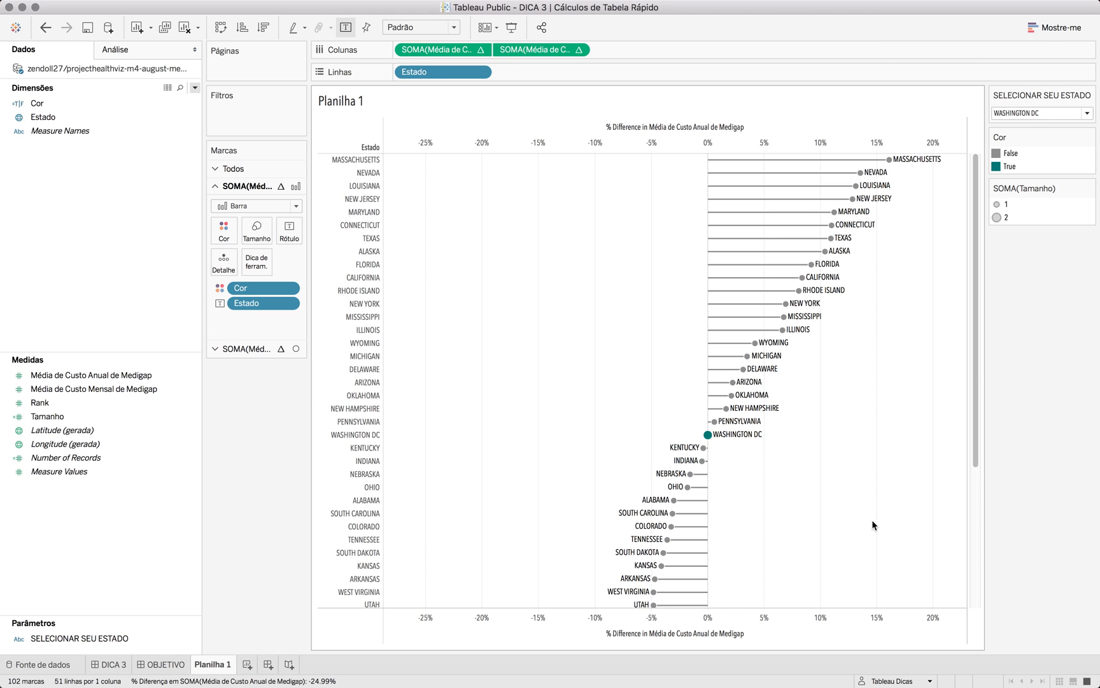
- Hide the header of the percent difference axis and the Estado row header, checking against the OBJETIVO dashboard
{"action": "right_click", "coordinate": [803, 625]}
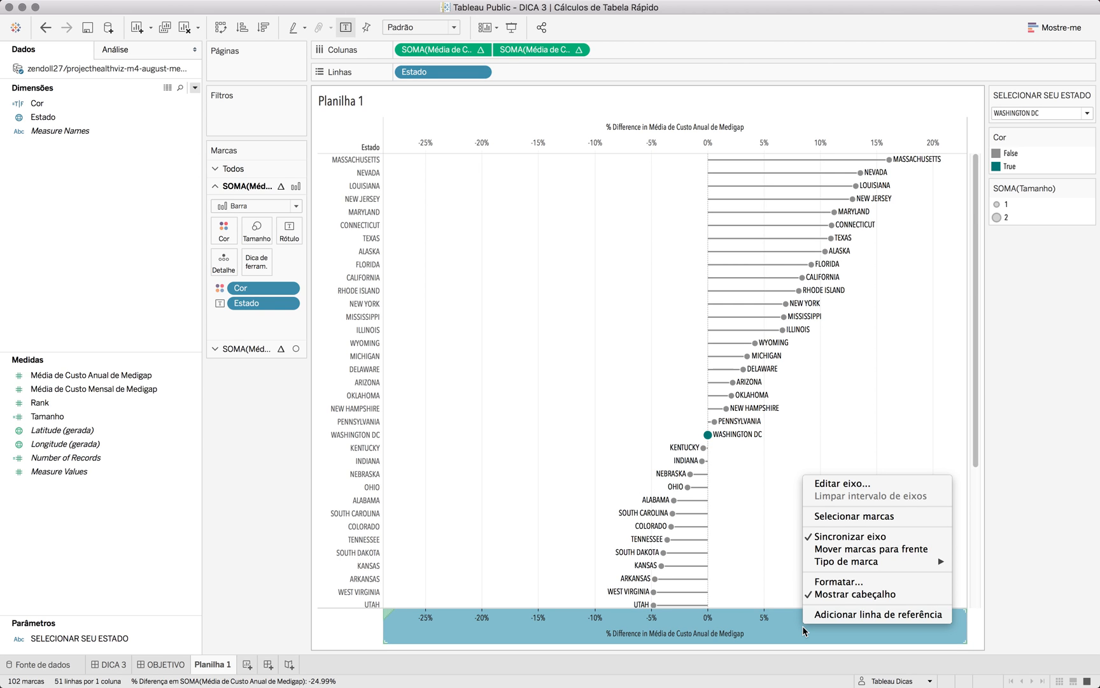
{"action": "left_click", "coordinate": [831, 595]}
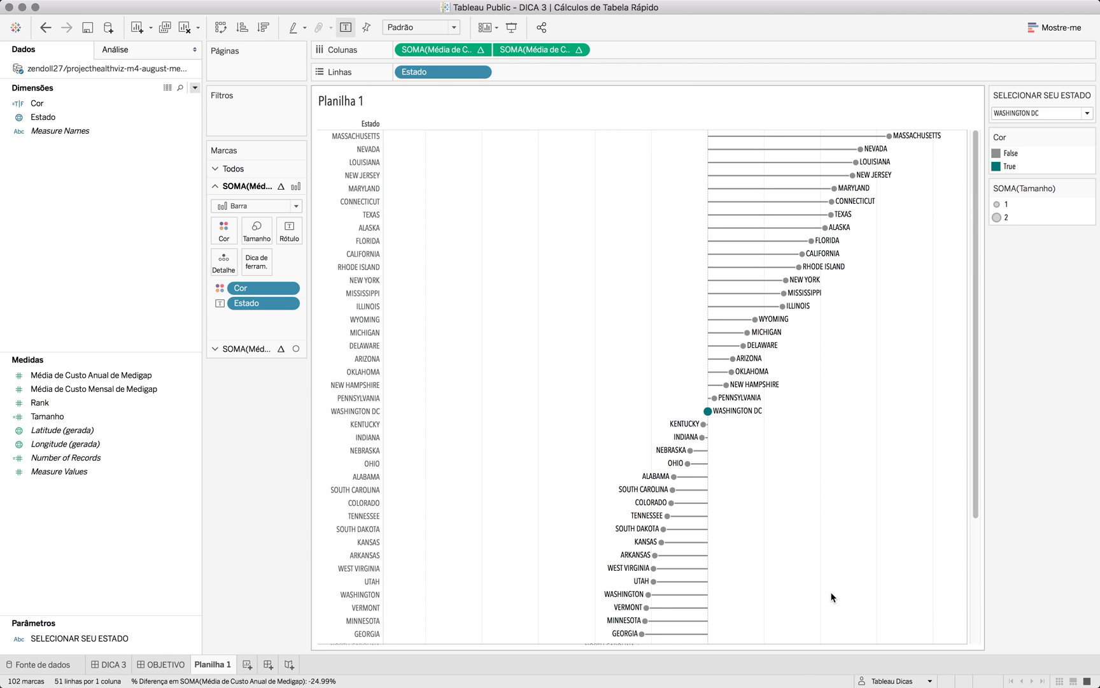
{"action": "left_click", "coordinate": [171, 664]}
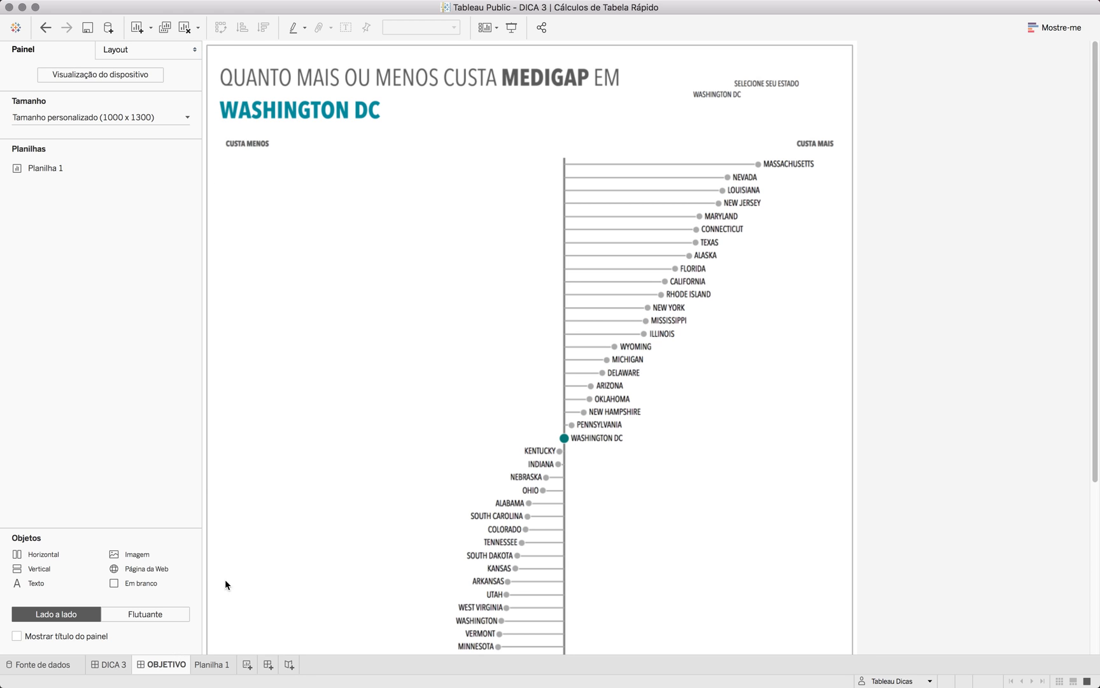
{"action": "left_click", "coordinate": [207, 664]}
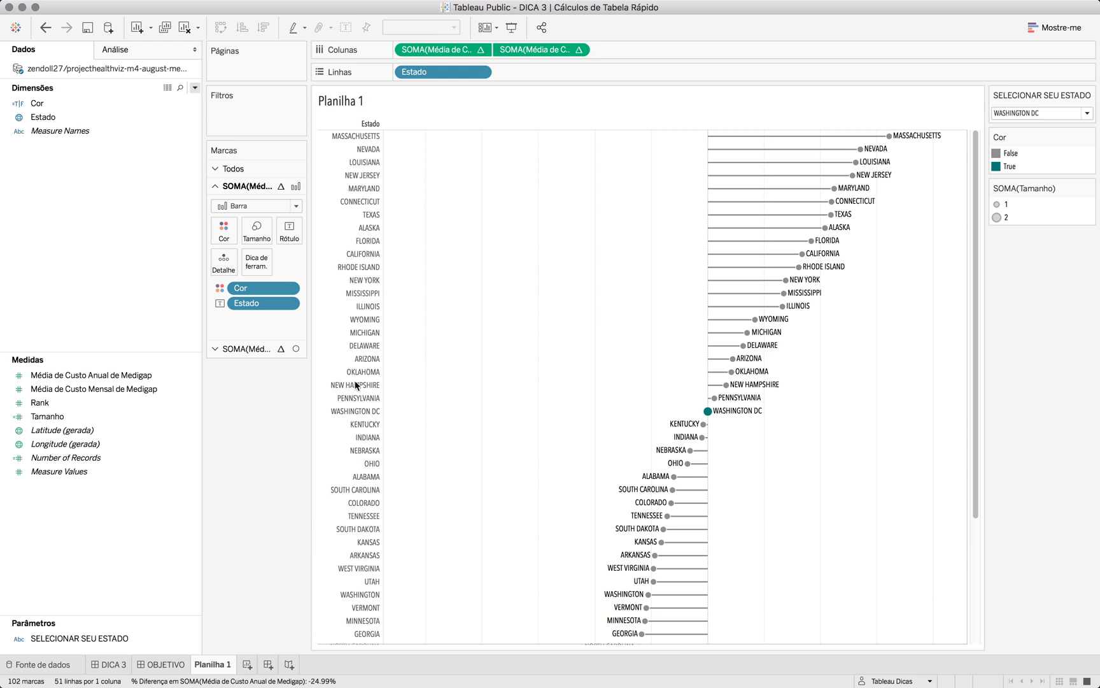
{"action": "right_click", "coordinate": [459, 73]}
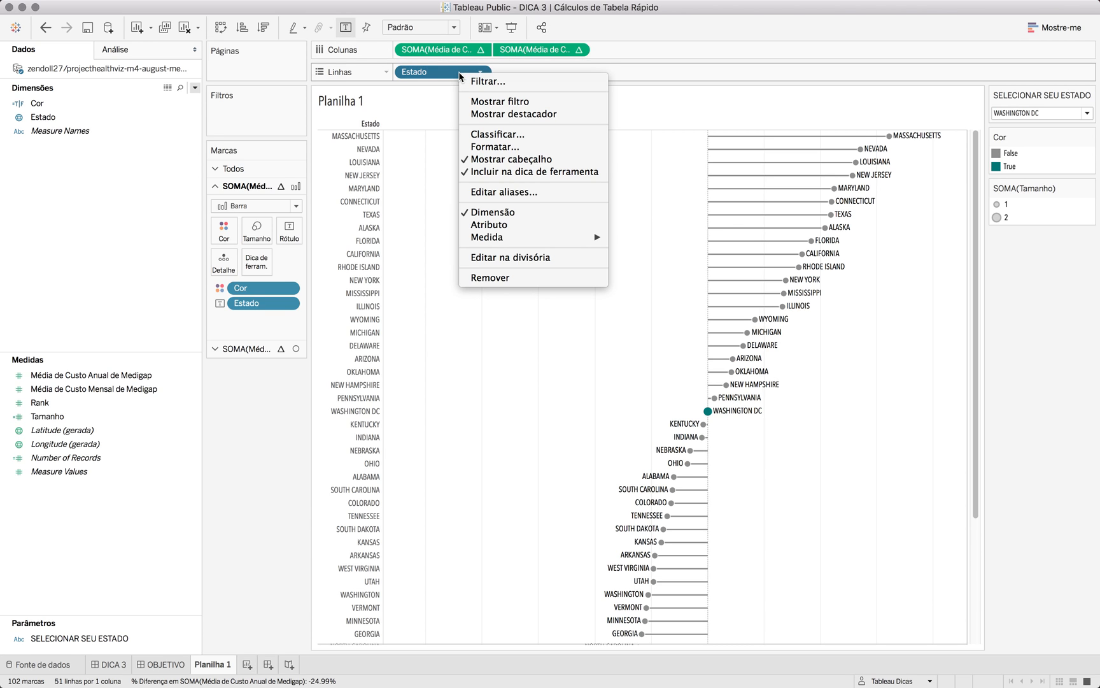
{"action": "left_click", "coordinate": [480, 160]}
{"action": "scroll", "coordinate": [446, 306], "scroll_direction": "down", "scroll_amount": 5}
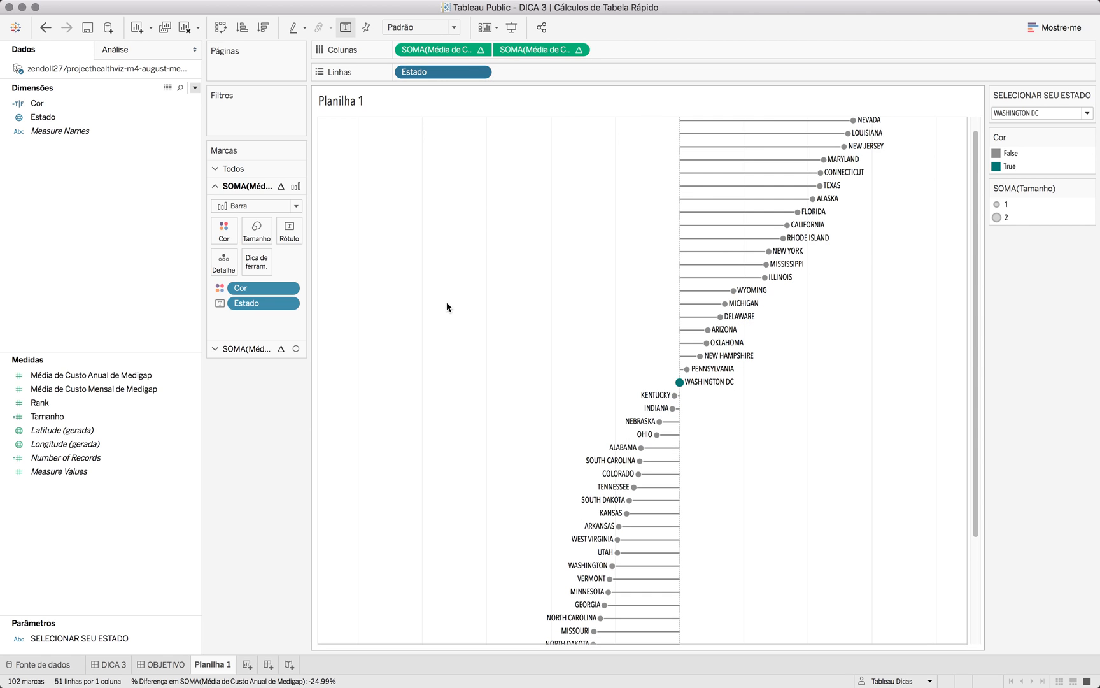
{"action": "scroll", "coordinate": [447, 307], "scroll_direction": "up", "scroll_amount": 4}
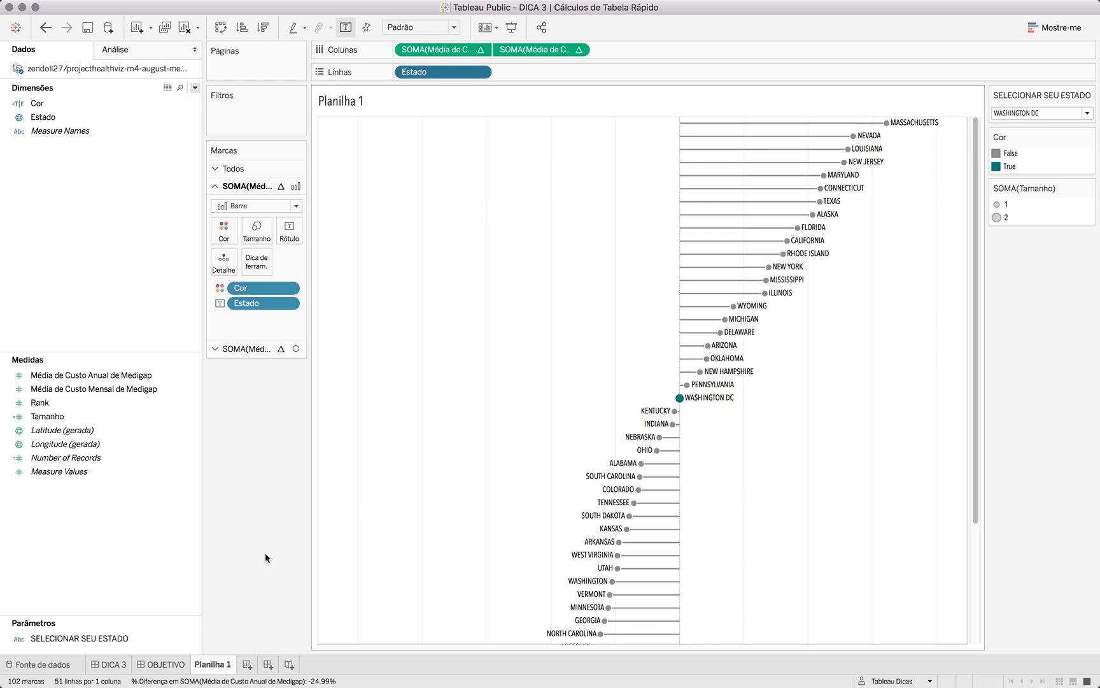
- Compare with the OBJETIVO dashboard and set the column grid lines (Linhas de grade) of Planilha 1 to Nenhum
{"action": "left_click", "coordinate": [169, 667]}
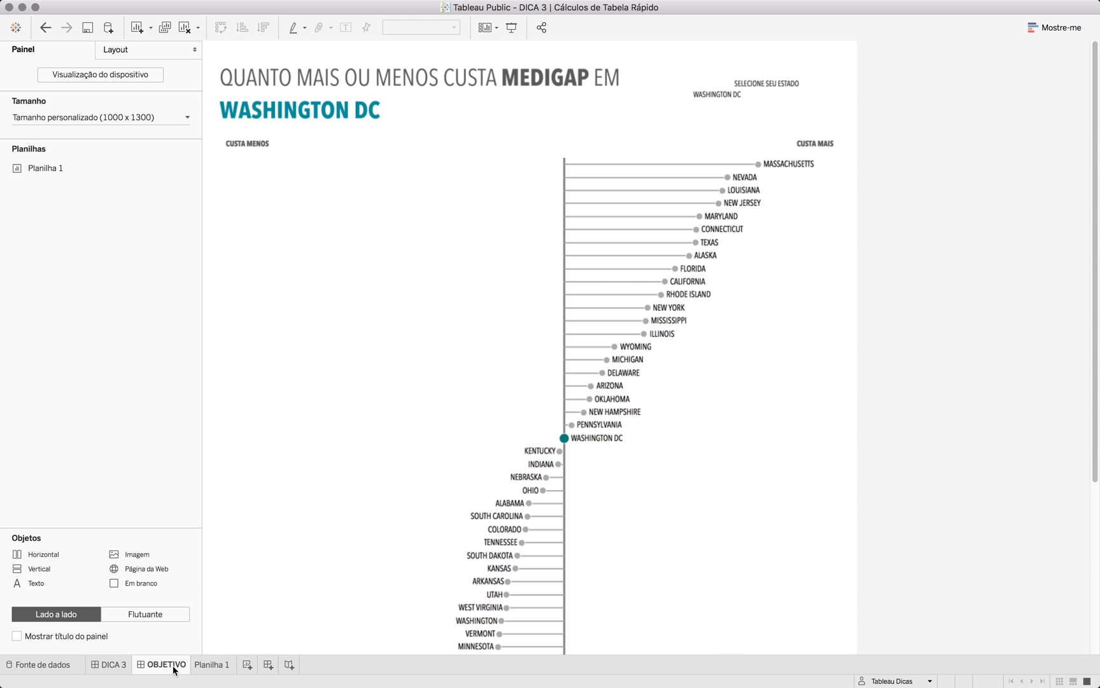
{"action": "left_click", "coordinate": [202, 664]}
{"action": "right_click", "coordinate": [499, 278]}
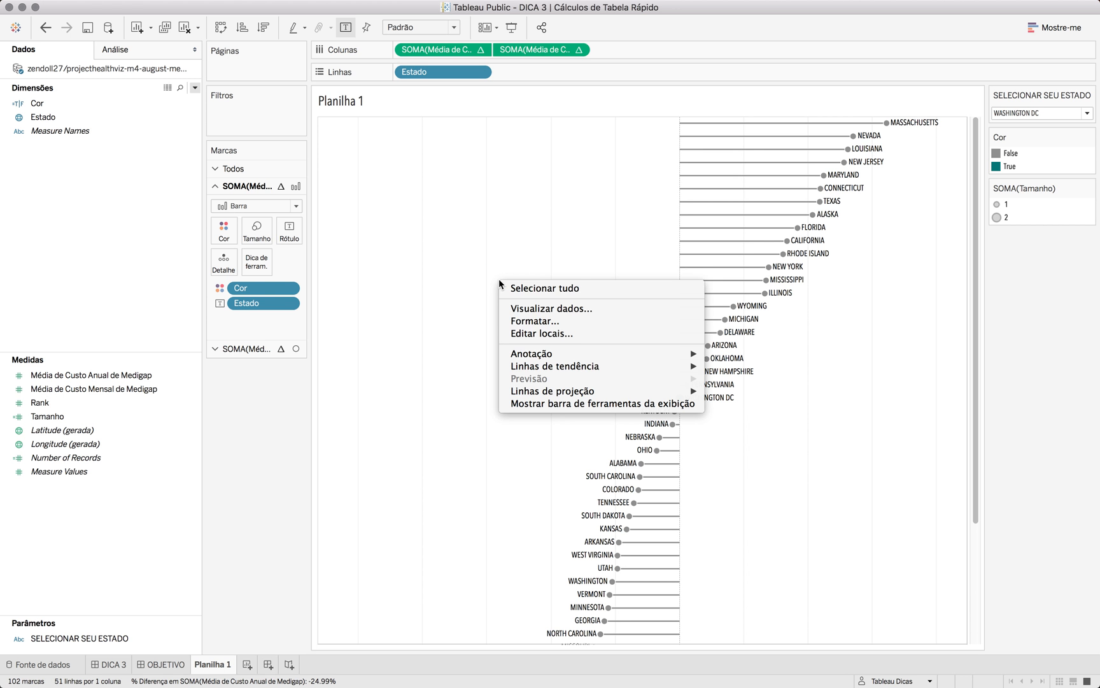
{"action": "left_click", "coordinate": [519, 315]}
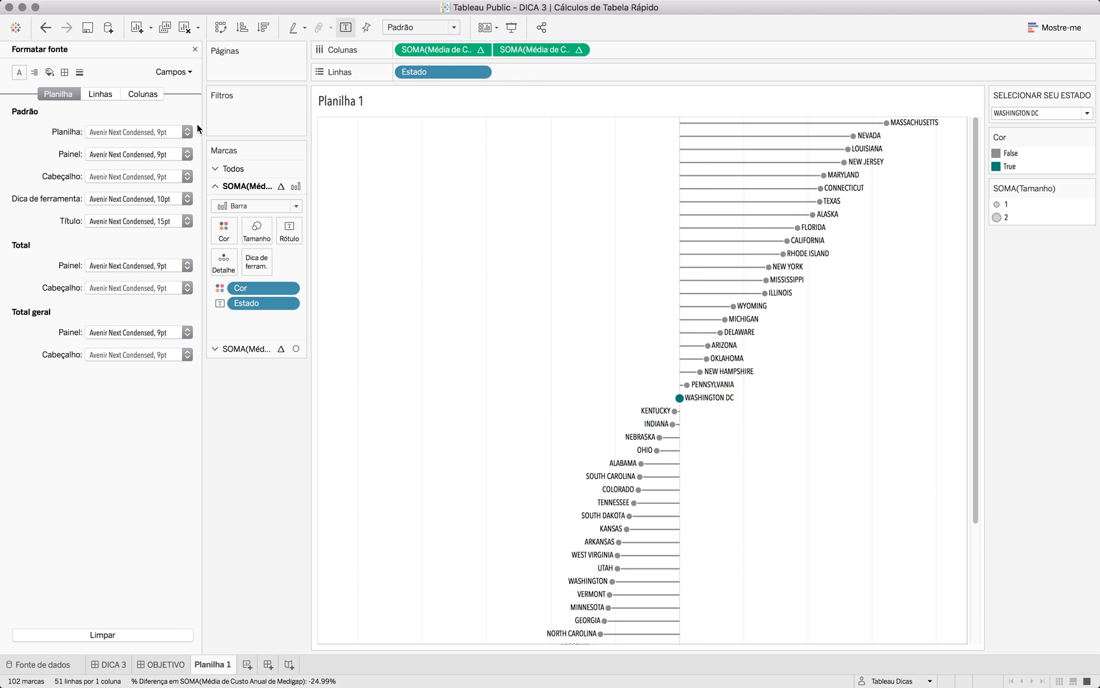
{"action": "right_click", "coordinate": [484, 215]}
{"action": "left_click", "coordinate": [494, 255]}
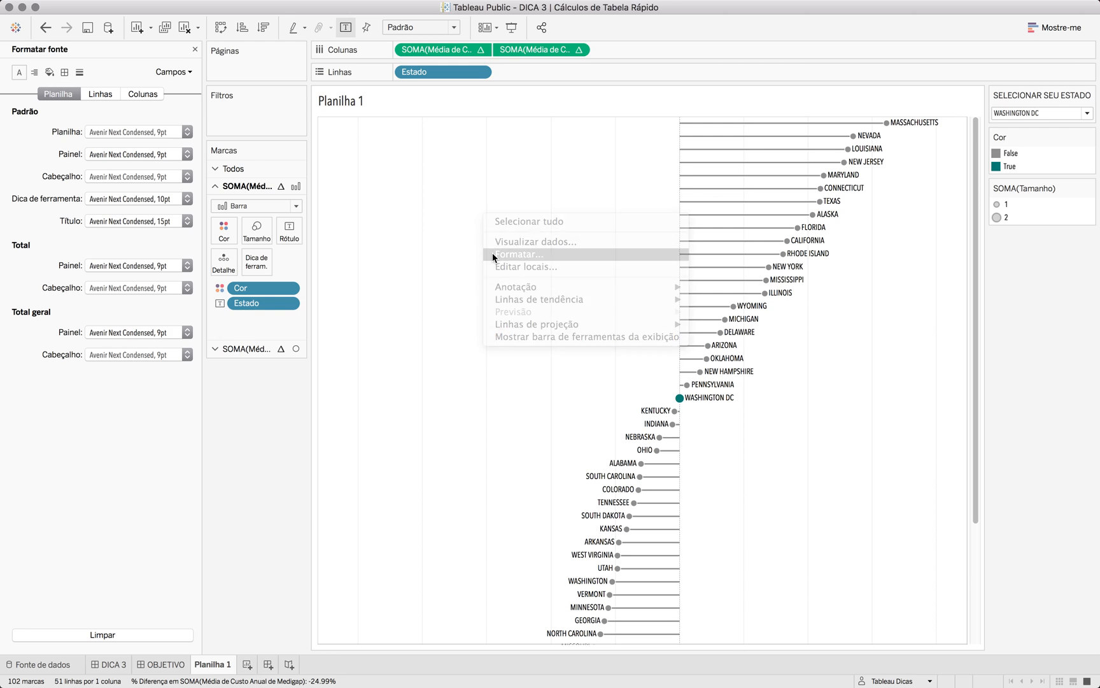
{"action": "left_click", "coordinate": [81, 74]}
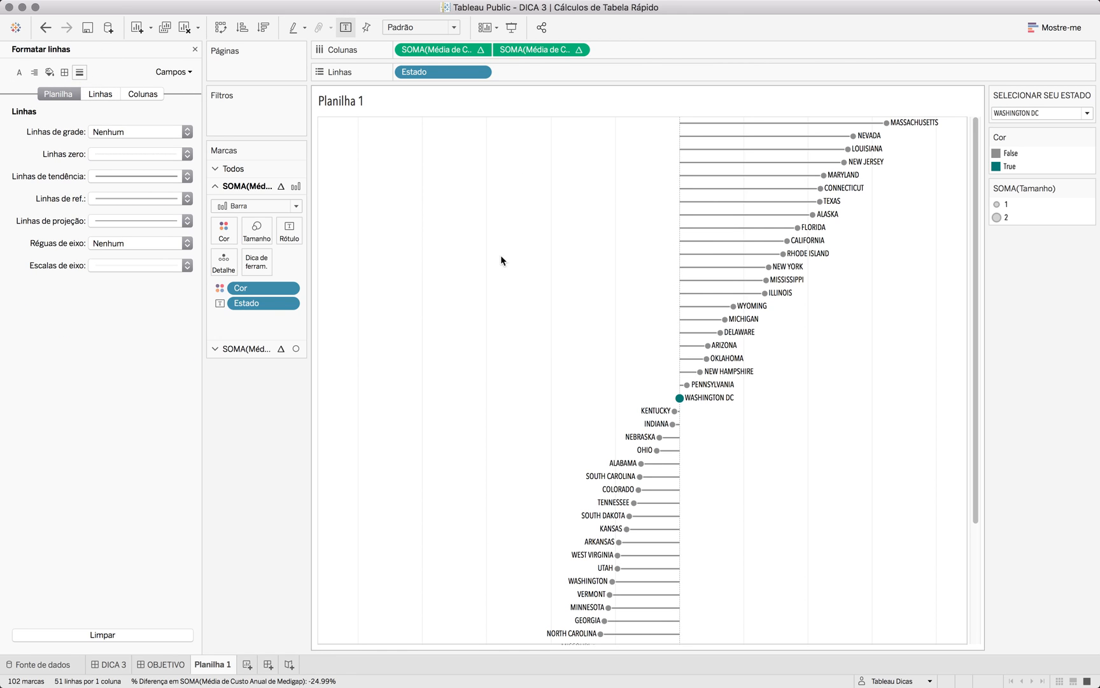
{"action": "left_click", "coordinate": [154, 93]}
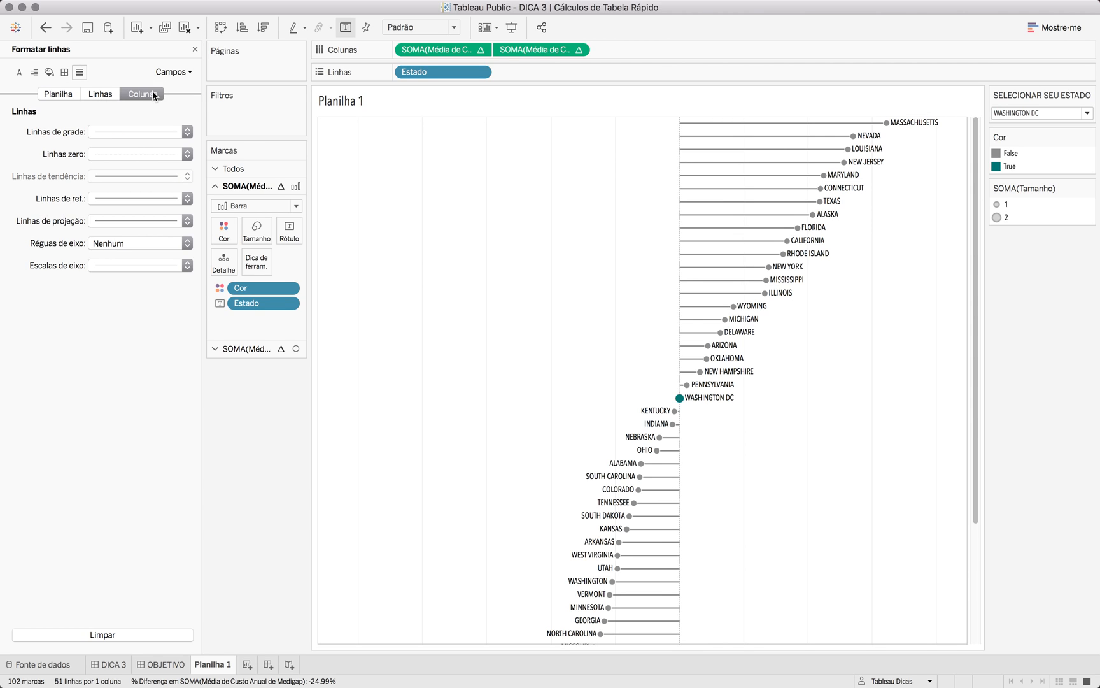
{"action": "left_click", "coordinate": [143, 132]}
{"action": "left_click", "coordinate": [144, 150]}
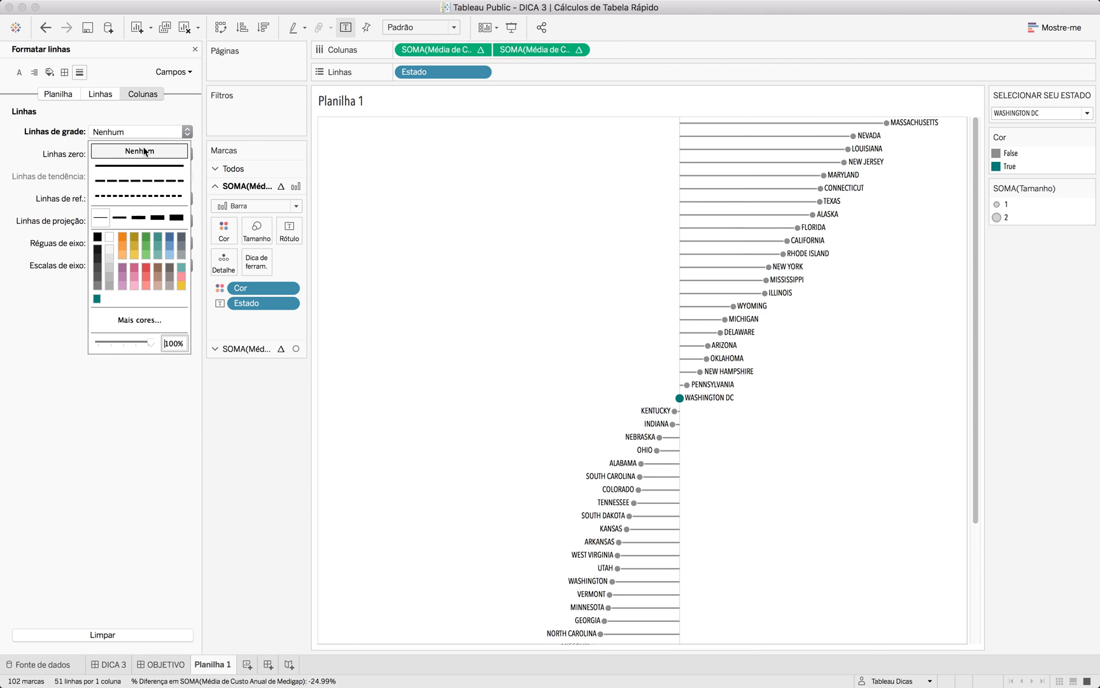
- Format the column zero line (Linhas zero) as a solid gray line of medium thickness and check it along the chart
{"action": "left_click", "coordinate": [109, 154]}
{"action": "left_click", "coordinate": [110, 154]}
{"action": "left_click", "coordinate": [138, 240]}
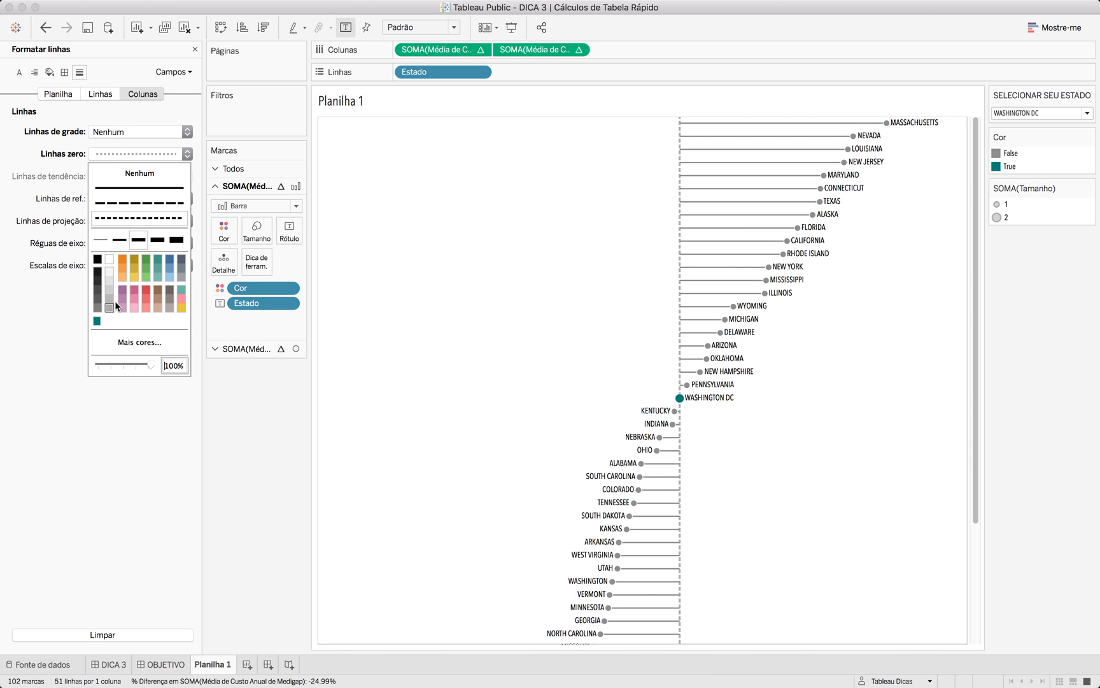
{"action": "left_click", "coordinate": [153, 189]}
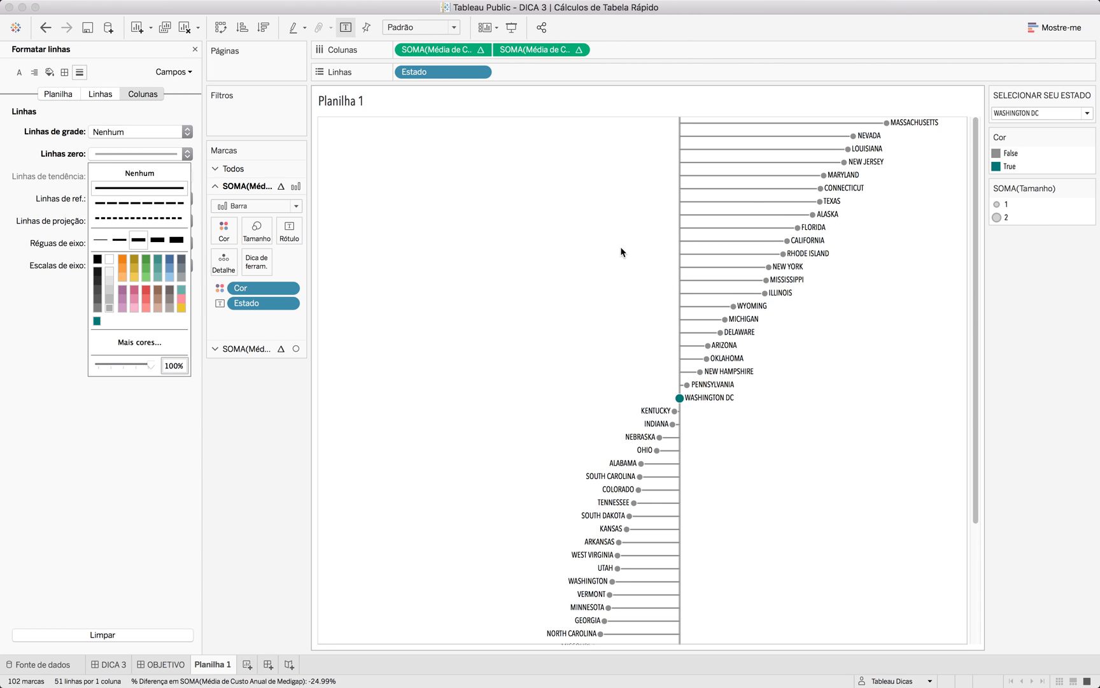
{"action": "scroll", "coordinate": [621, 252], "scroll_direction": "down", "scroll_amount": 5}
{"action": "scroll", "coordinate": [621, 252], "scroll_direction": "up", "scroll_amount": 5}
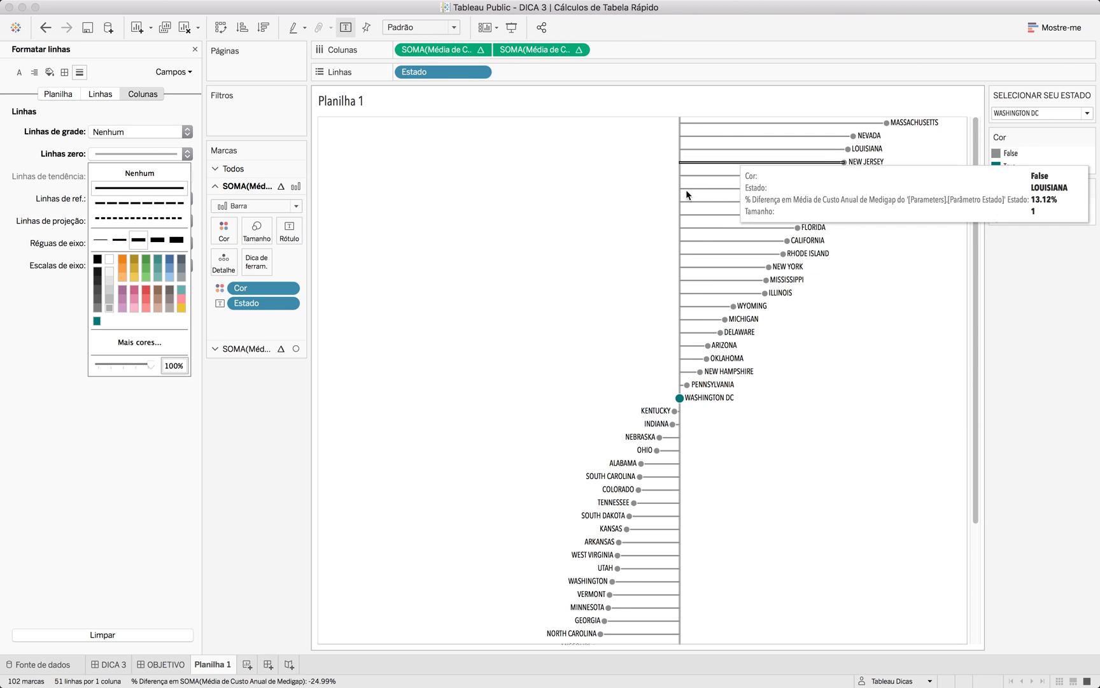
- Set the pane (Painel) border of both the column divider and the row divider in Planilha 1 to Nenhum
{"action": "scroll", "coordinate": [770, 476], "scroll_direction": "down", "scroll_amount": 5}
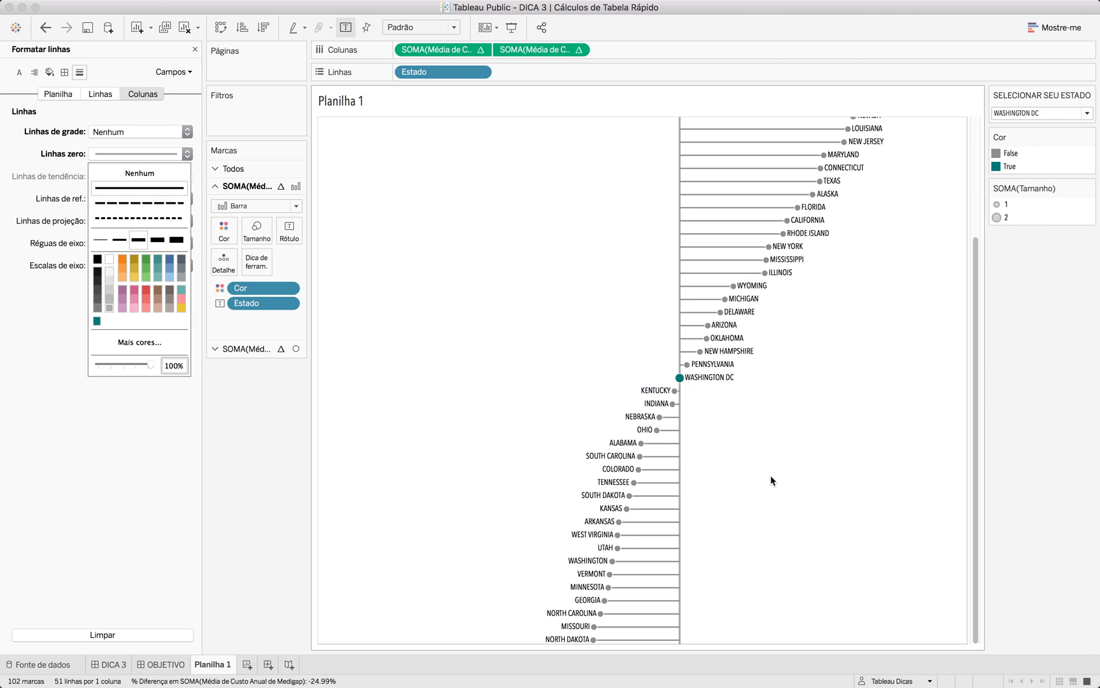
{"action": "scroll", "coordinate": [771, 479], "scroll_direction": "up", "scroll_amount": 5}
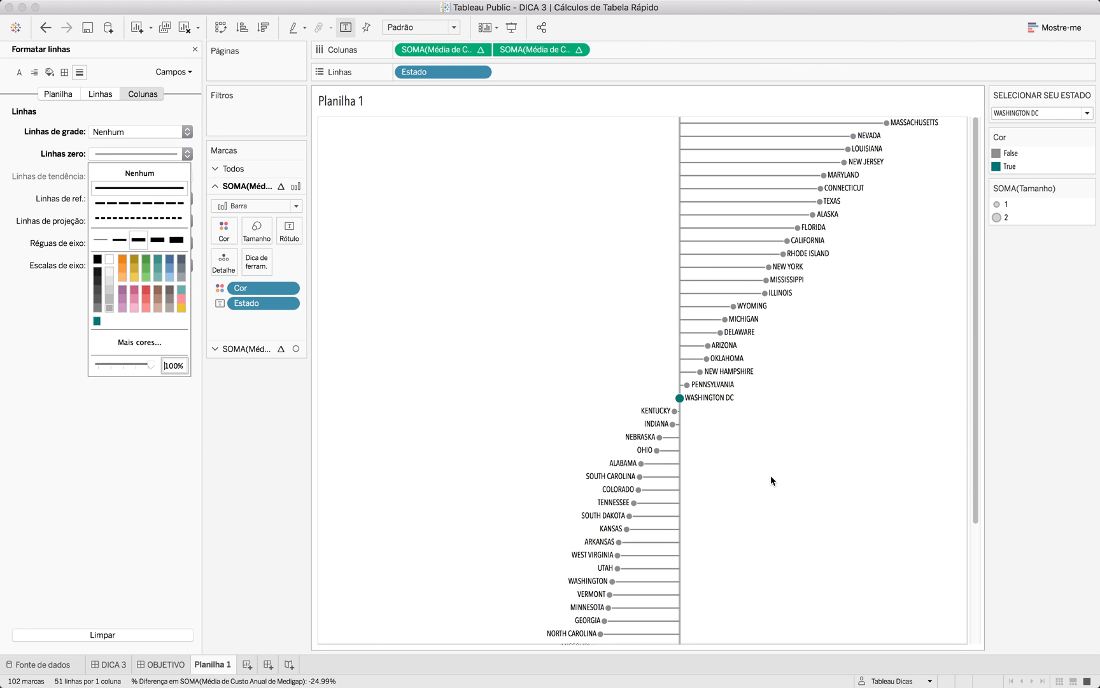
{"action": "left_click", "coordinate": [534, 279]}
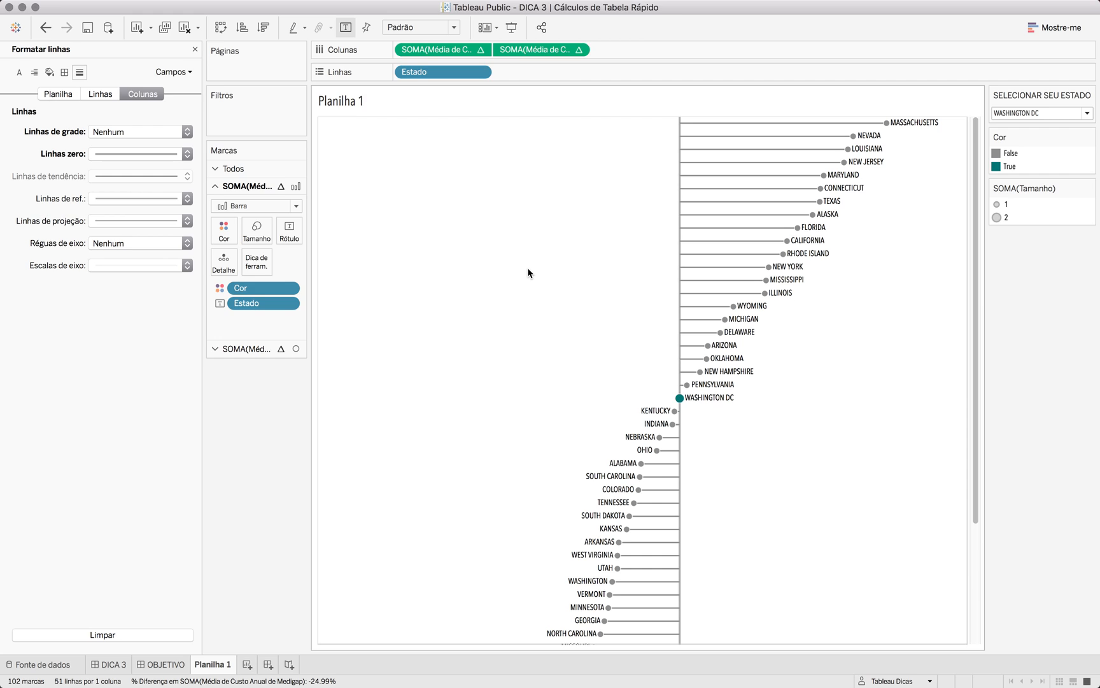
{"action": "left_click", "coordinate": [65, 72]}
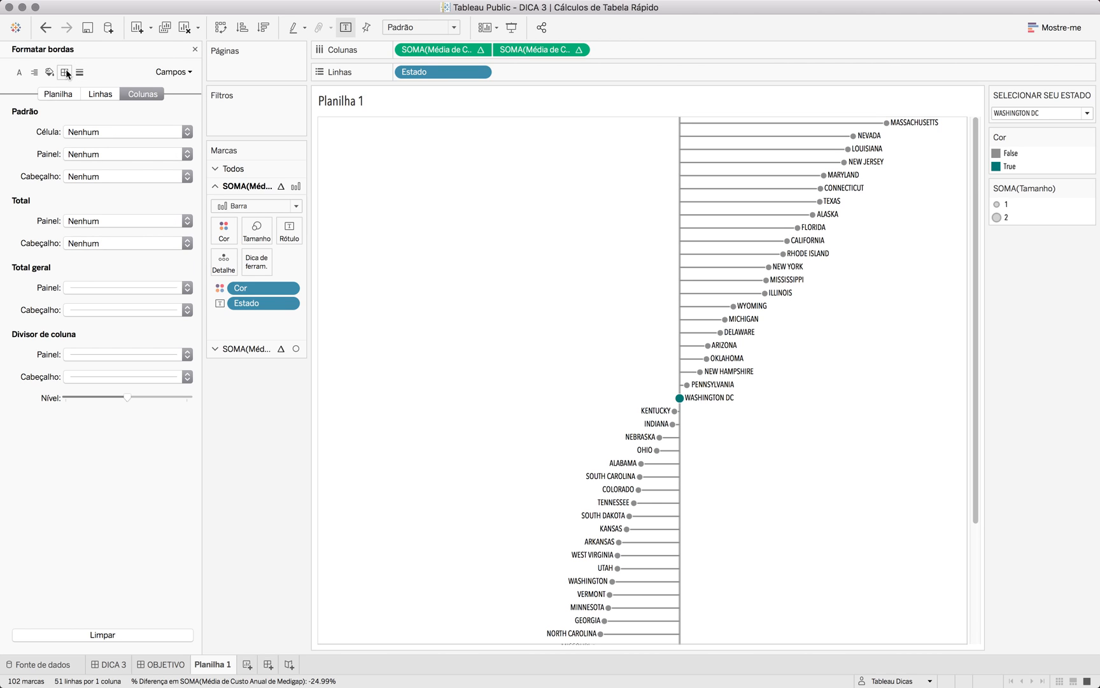
{"action": "left_click", "coordinate": [79, 355]}
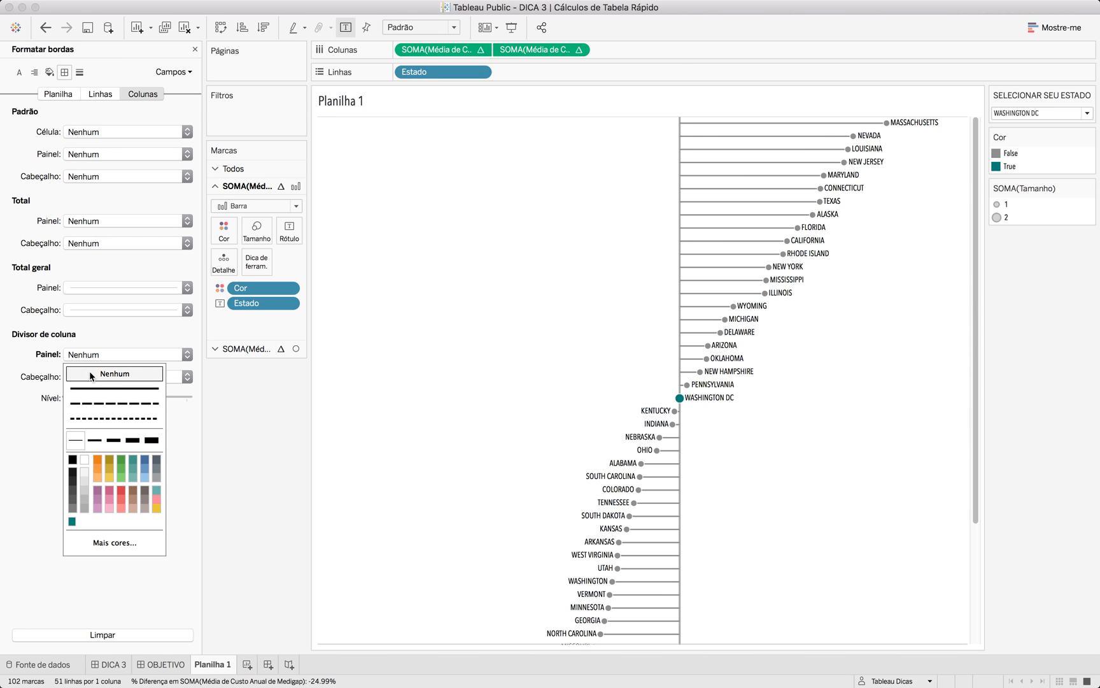
{"action": "left_click", "coordinate": [86, 97]}
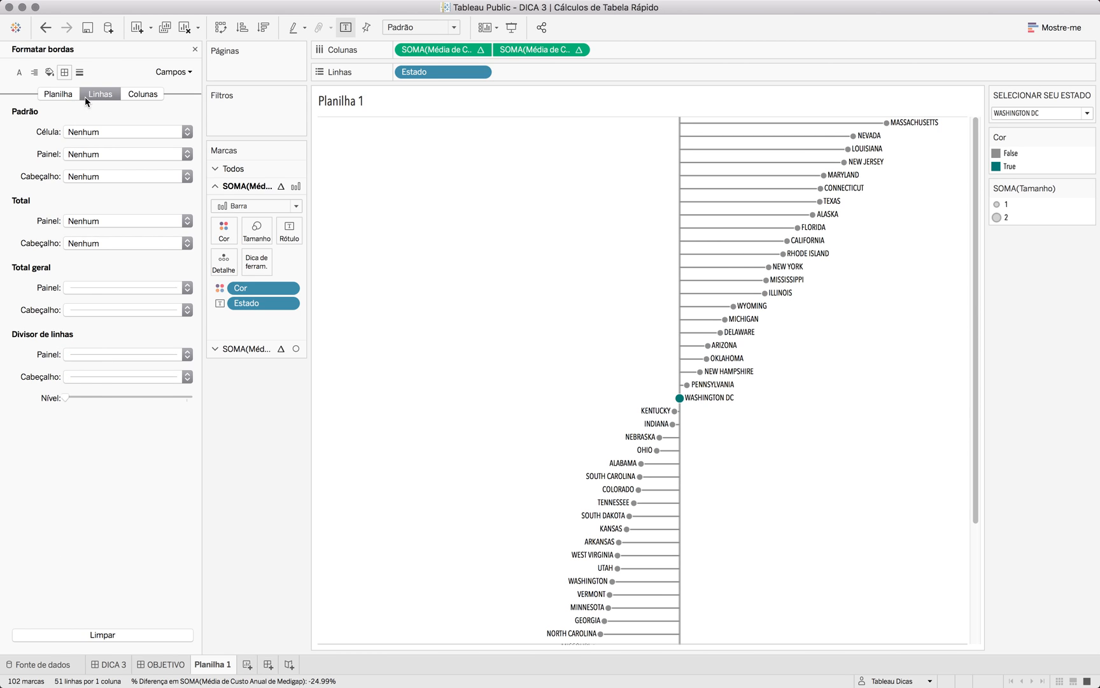
{"action": "left_click", "coordinate": [91, 354]}
{"action": "left_click", "coordinate": [454, 352]}
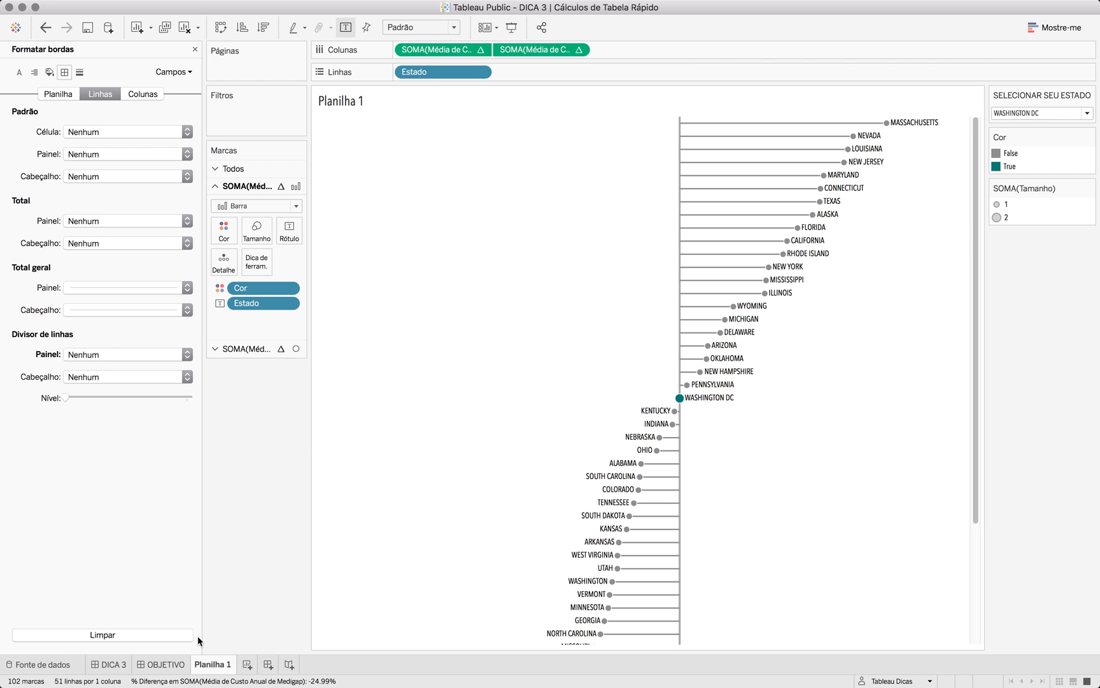
- Check the OBJETIVO dashboard, create a new dashboard and give it the fixed size Navegador do desktop (1000 x 800)
{"action": "left_click", "coordinate": [165, 664]}
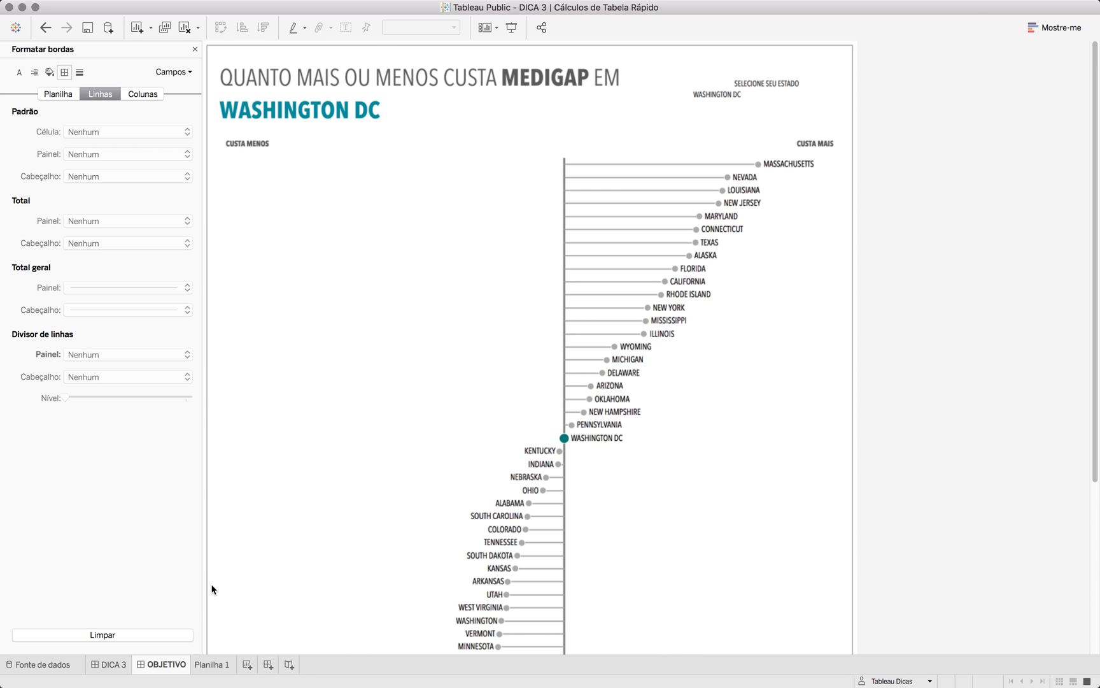
{"action": "left_click", "coordinate": [214, 665]}
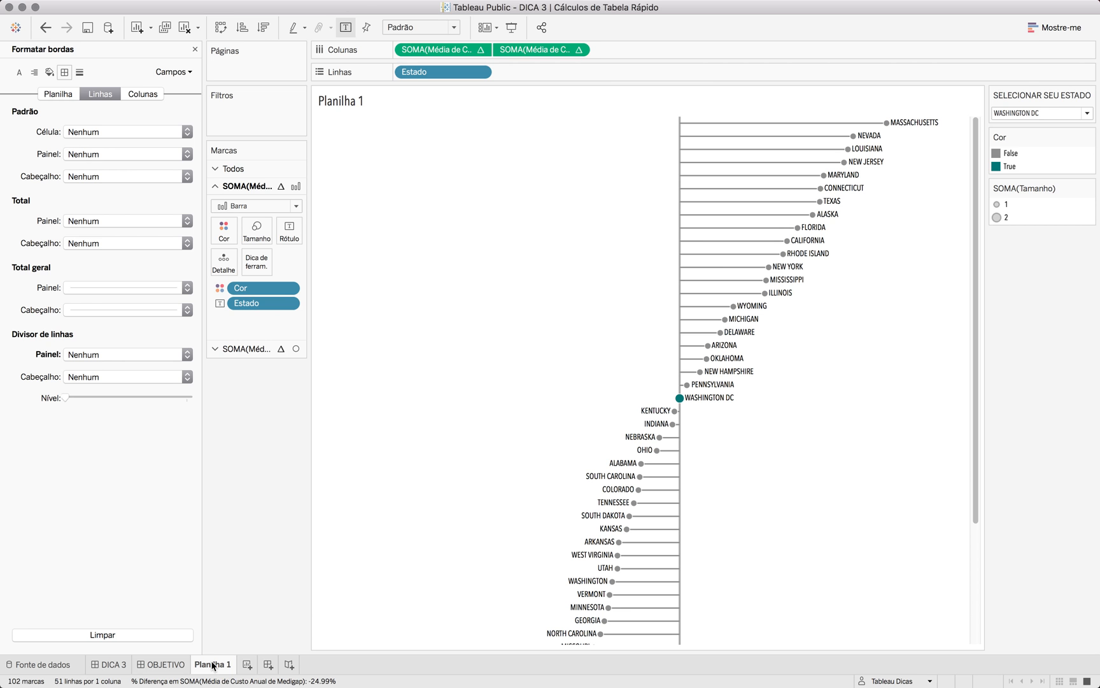
{"action": "left_click", "coordinate": [268, 664]}
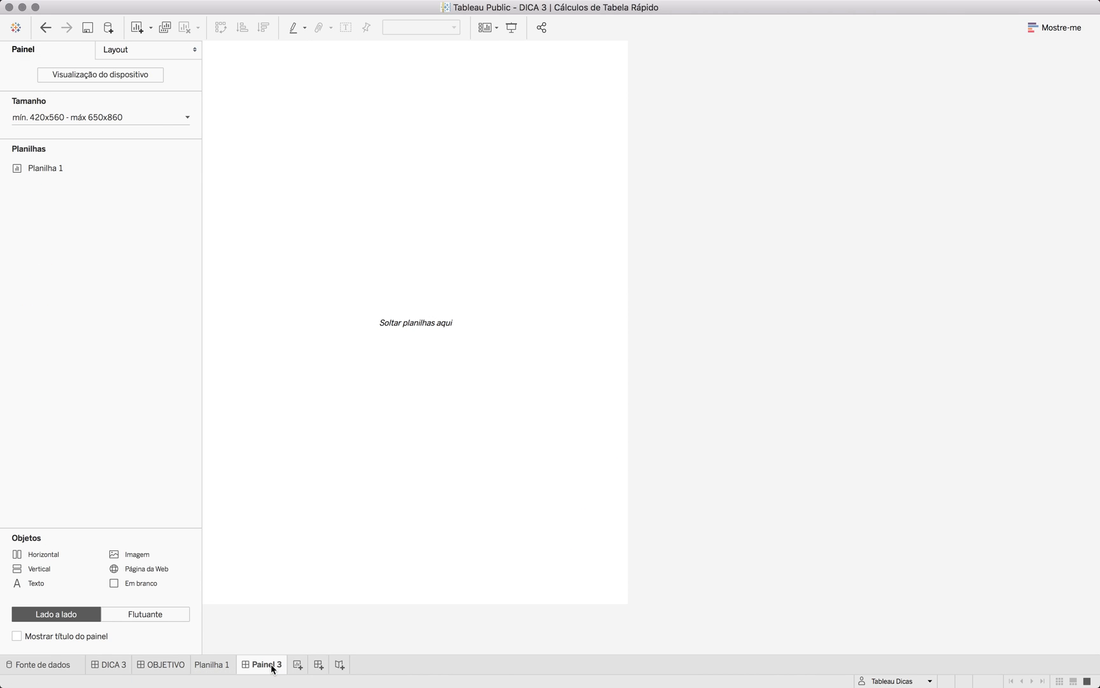
{"action": "left_click", "coordinate": [151, 120]}
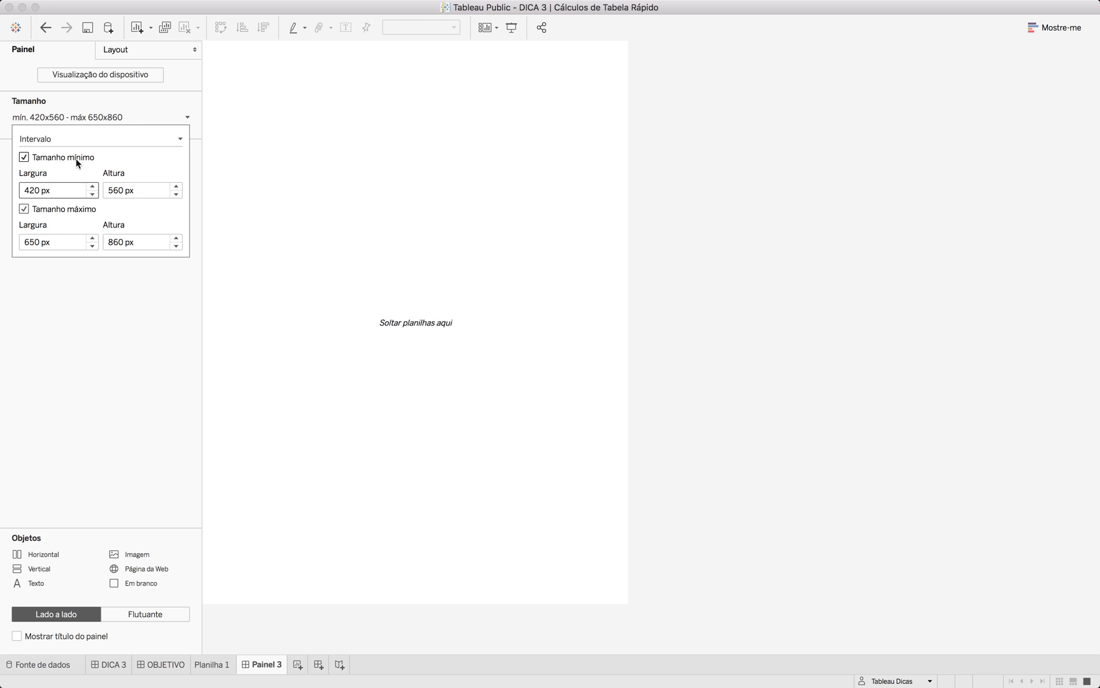
{"action": "left_click", "coordinate": [46, 138]}
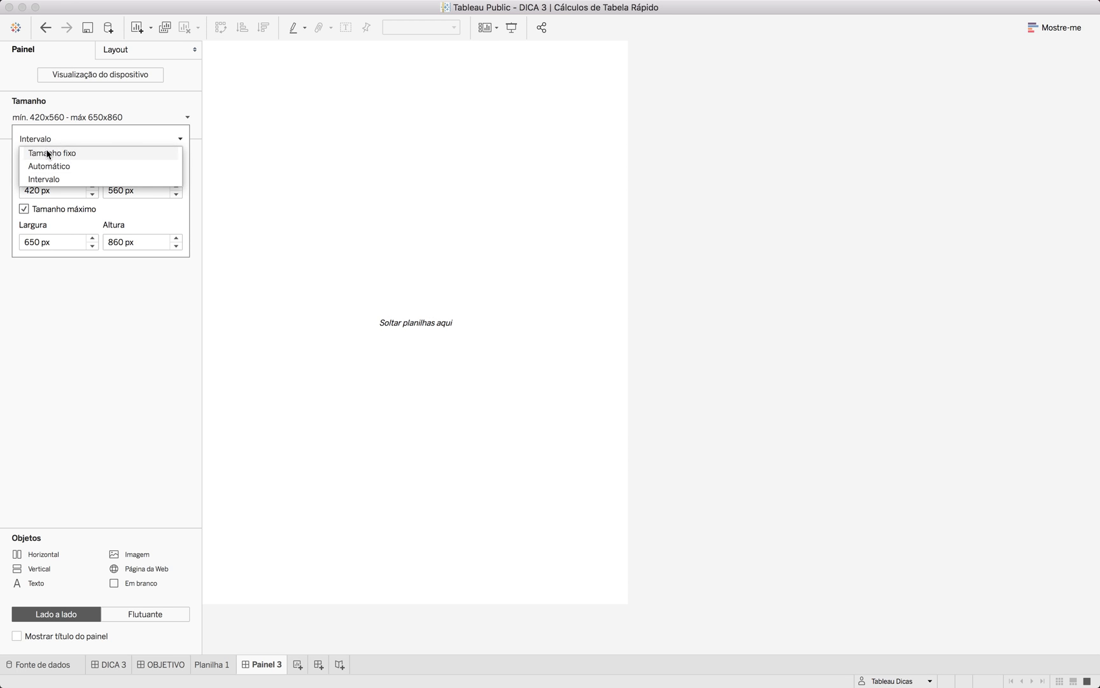
{"action": "left_click", "coordinate": [48, 153]}
{"action": "left_click", "coordinate": [146, 164]}
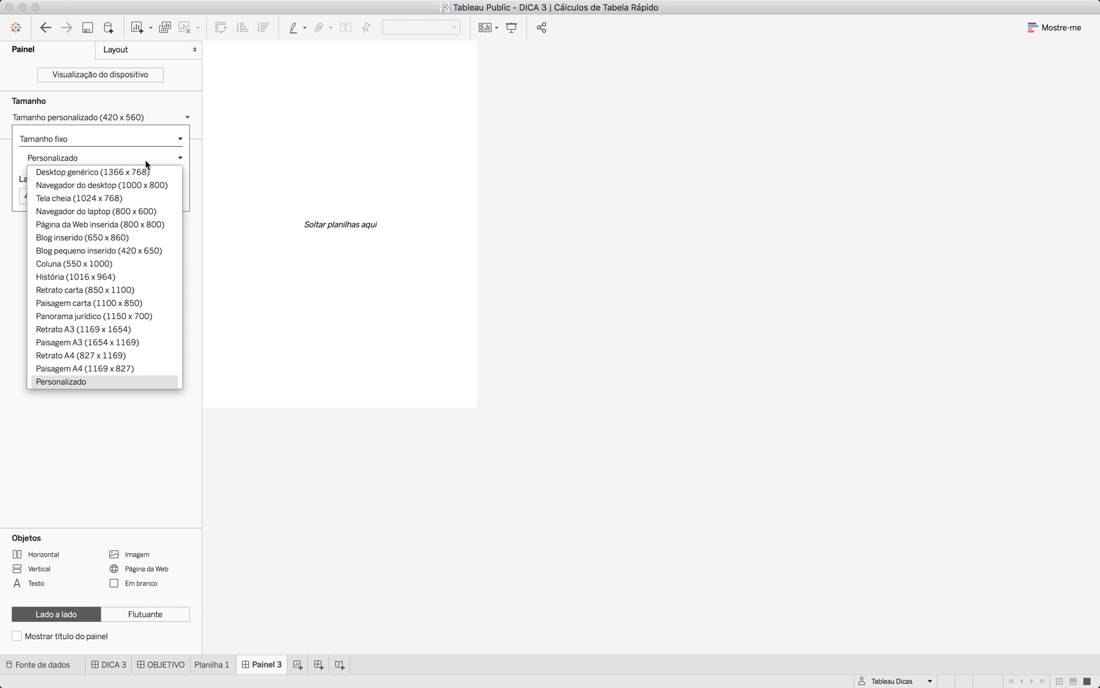
{"action": "left_click", "coordinate": [146, 164]}
{"action": "left_click", "coordinate": [146, 164]}
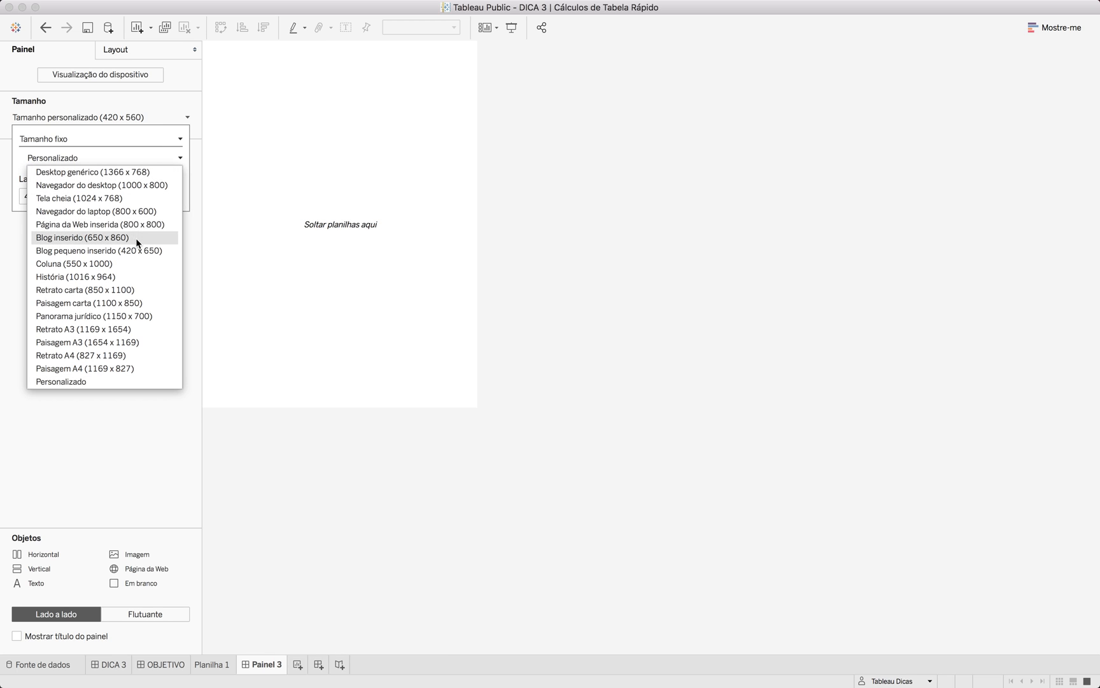
{"action": "left_click", "coordinate": [144, 185]}
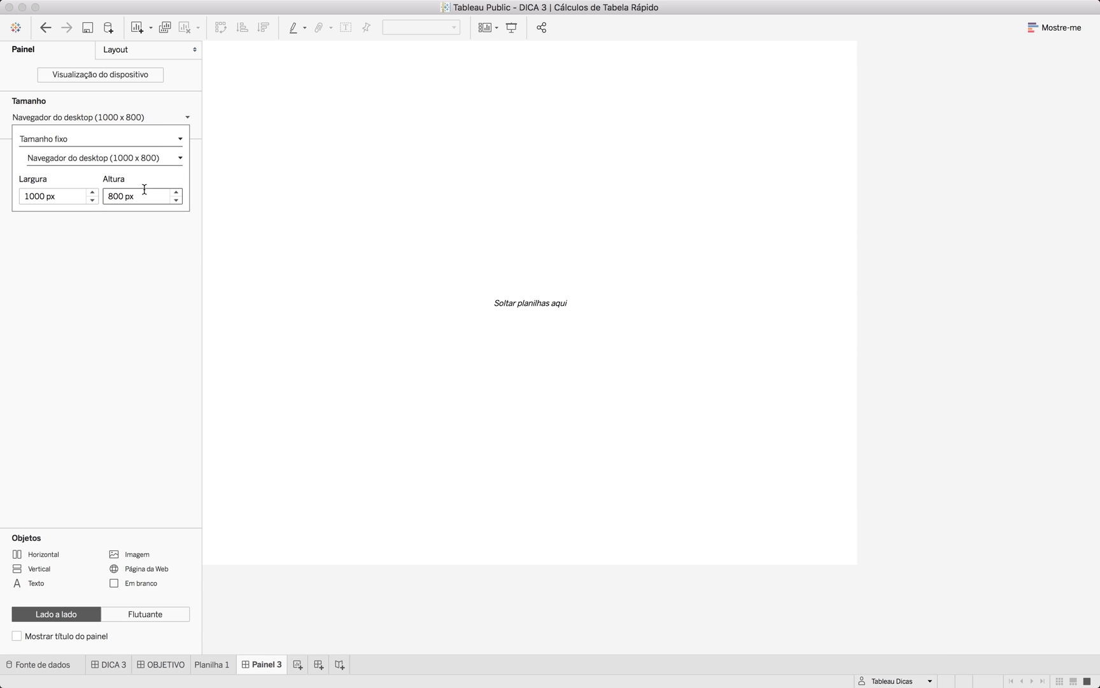
- Set the dashboard's fixed height to 1200 px and check its full extent
{"action": "left_click", "coordinate": [53, 196]}
{"action": "left_click", "coordinate": [115, 194]}
{"action": "double_click", "coordinate": [116, 193]}
{"action": "type", "text": "1200"}
{"action": "key", "text": "Return"}
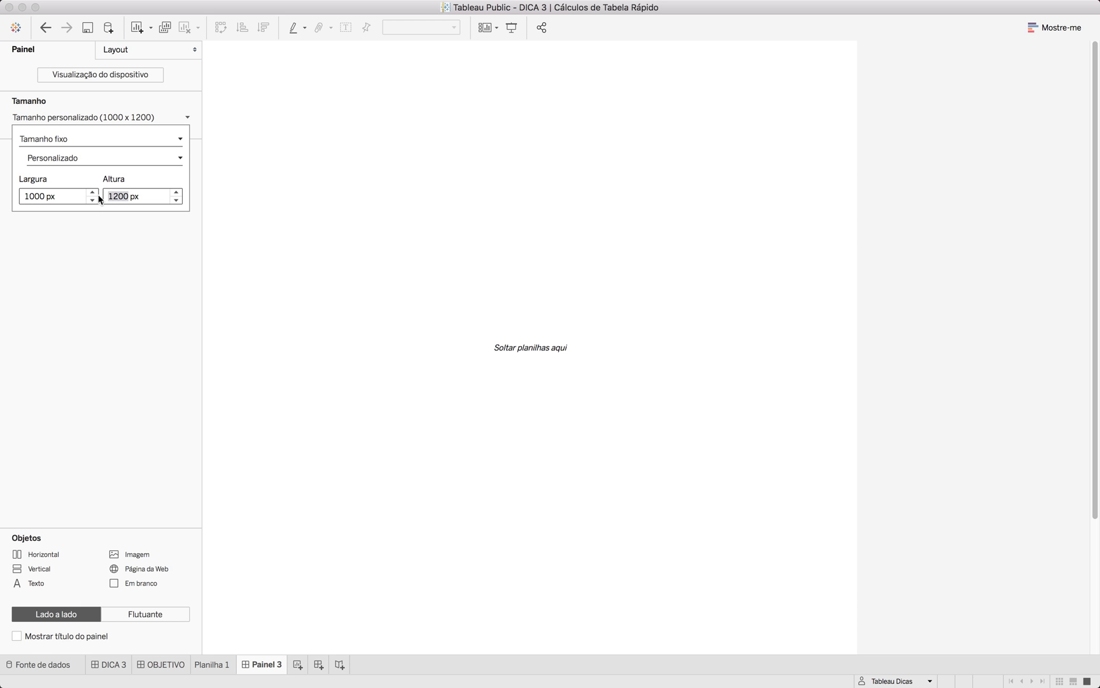
{"action": "scroll", "coordinate": [939, 356], "scroll_direction": "down", "scroll_amount": 5}
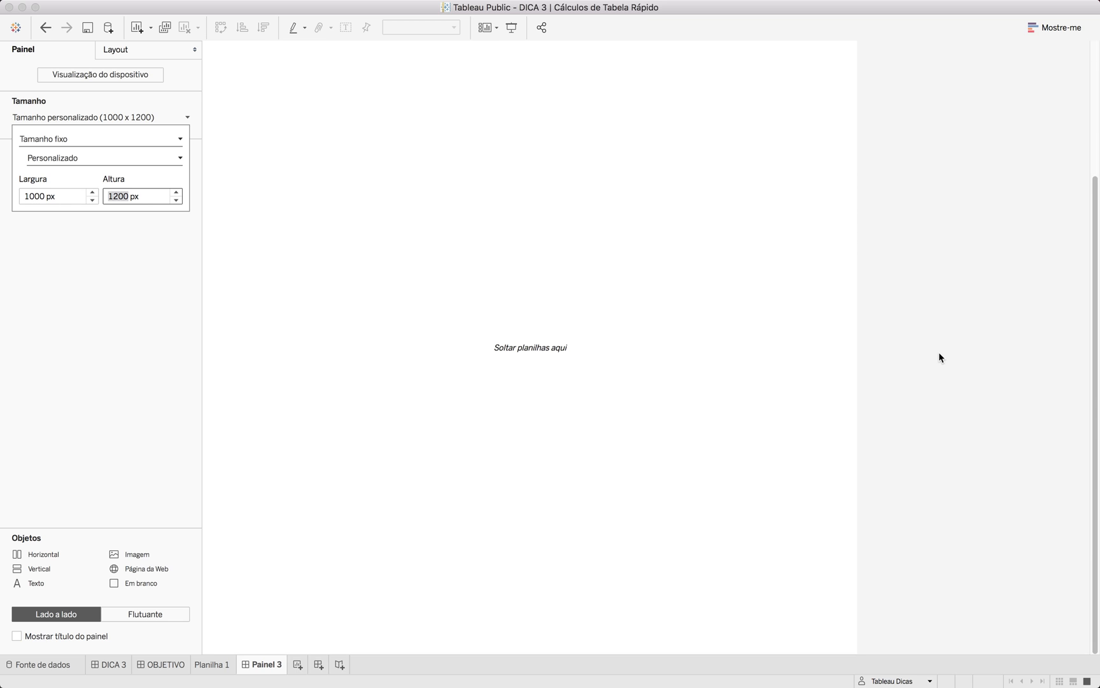
{"action": "scroll", "coordinate": [939, 353], "scroll_direction": "up", "scroll_amount": 5}
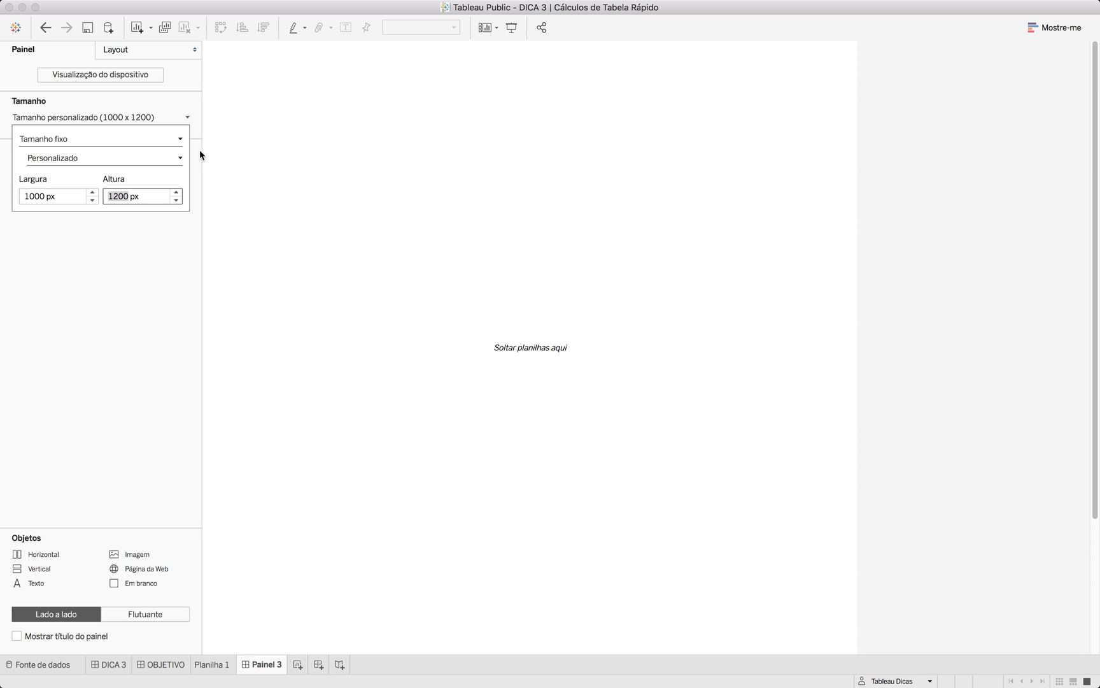
{"action": "left_click", "coordinate": [165, 97]}
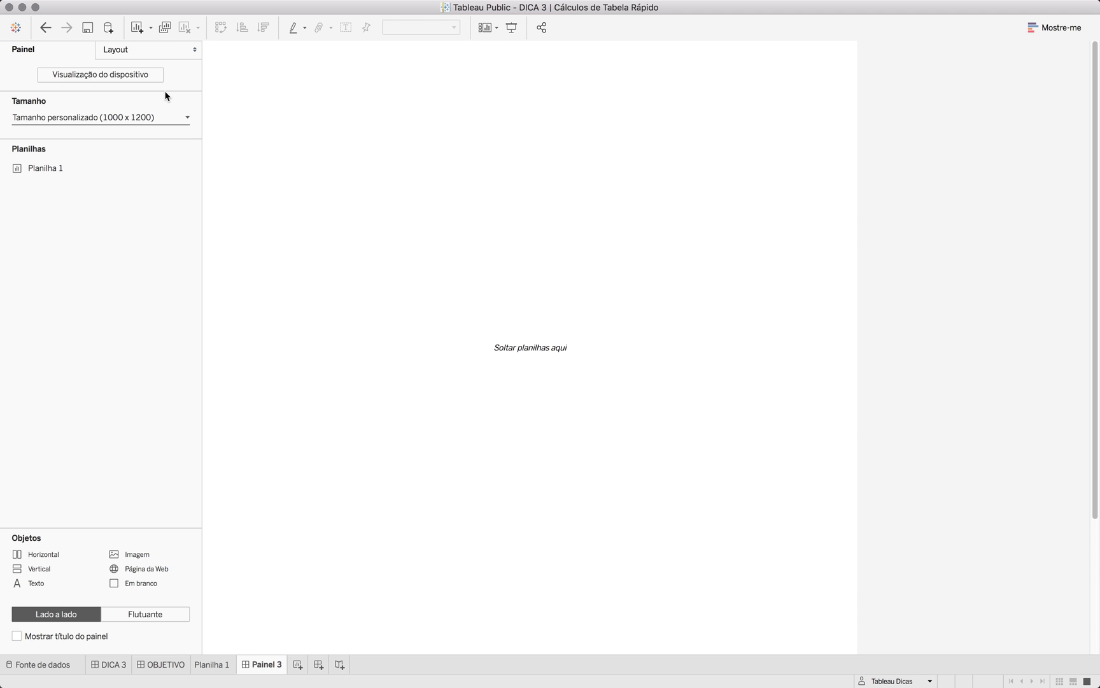
- Add a vertical layout container that fills the blank dashboard
{"action": "left_click", "coordinate": [158, 48]}
{"action": "left_click", "coordinate": [83, 48]}
{"action": "double_click", "coordinate": [76, 168]}
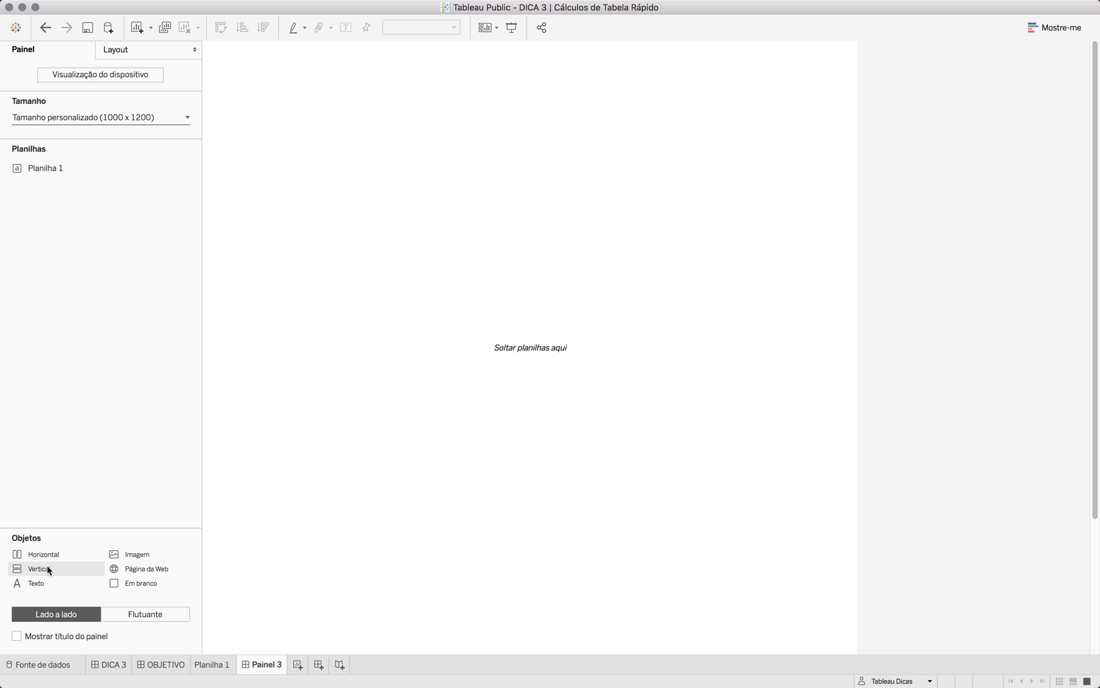
{"action": "left_click_drag", "start_coordinate": [48, 567], "coordinate": [584, 312]}
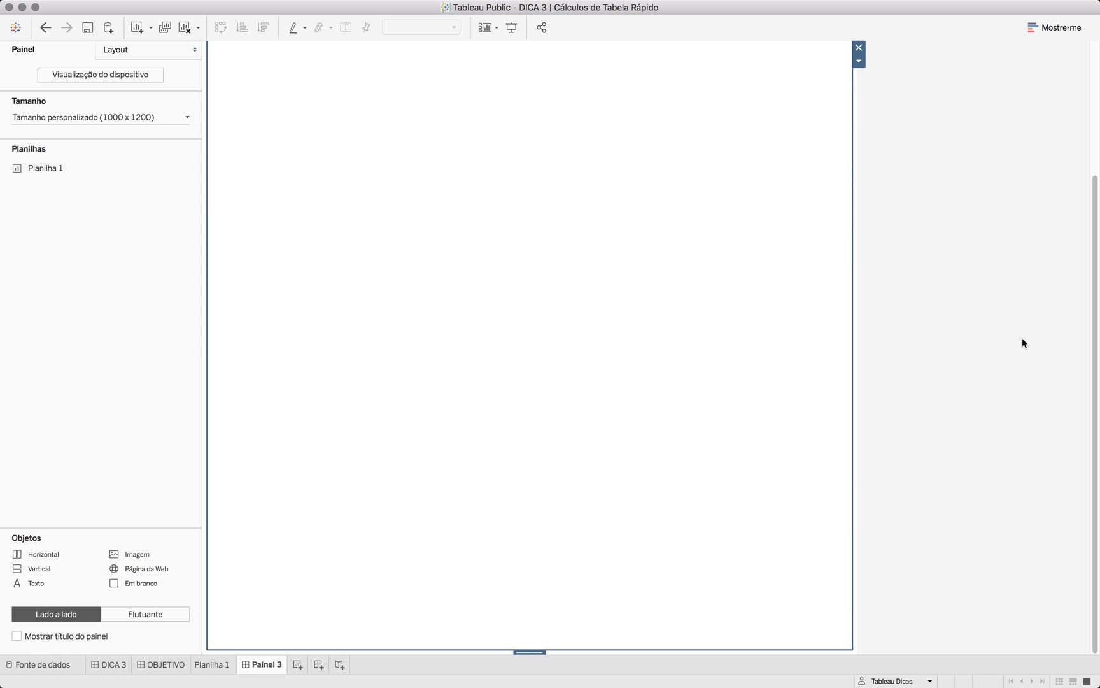
- Insert a text object reading "TITULO" in the vertical container and set its height to 100 pixels
{"action": "scroll", "coordinate": [1022, 347], "scroll_direction": "up", "scroll_amount": 1}
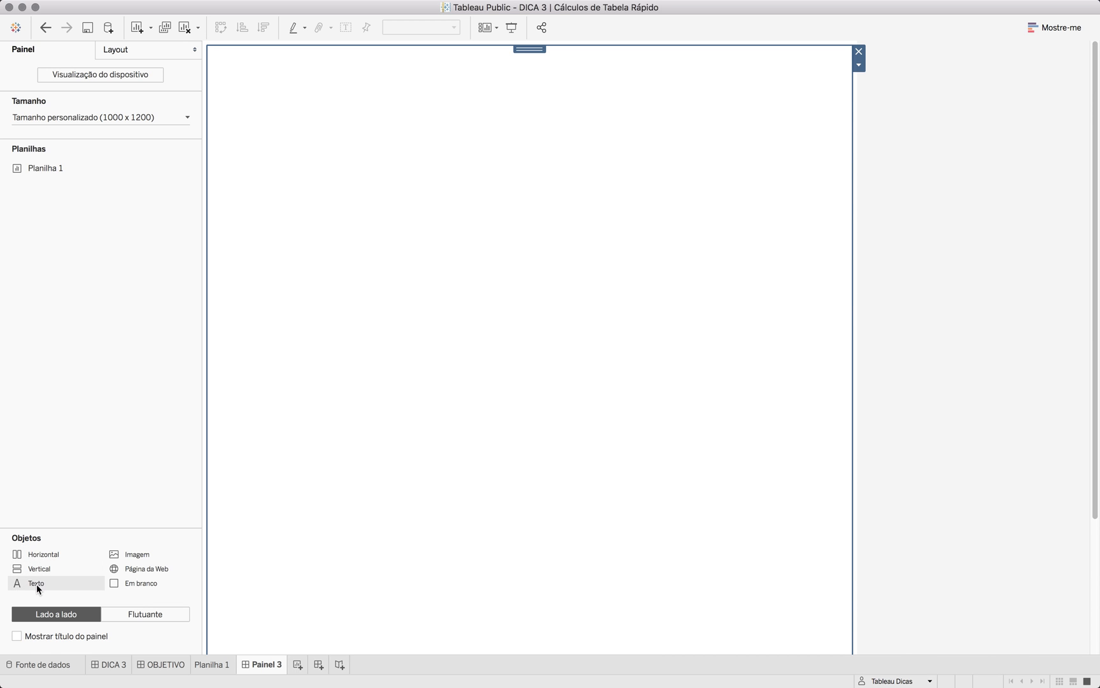
{"action": "left_click_drag", "start_coordinate": [36, 584], "coordinate": [404, 227]}
{"action": "type", "text": "TITULO"}
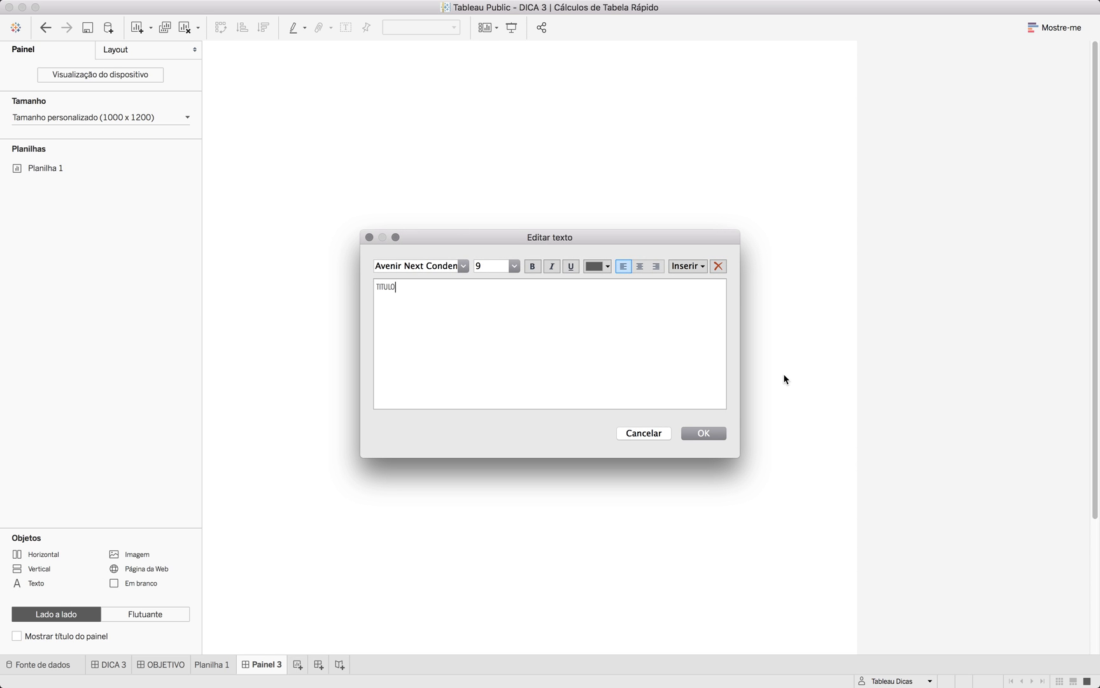
{"action": "left_click", "coordinate": [712, 433]}
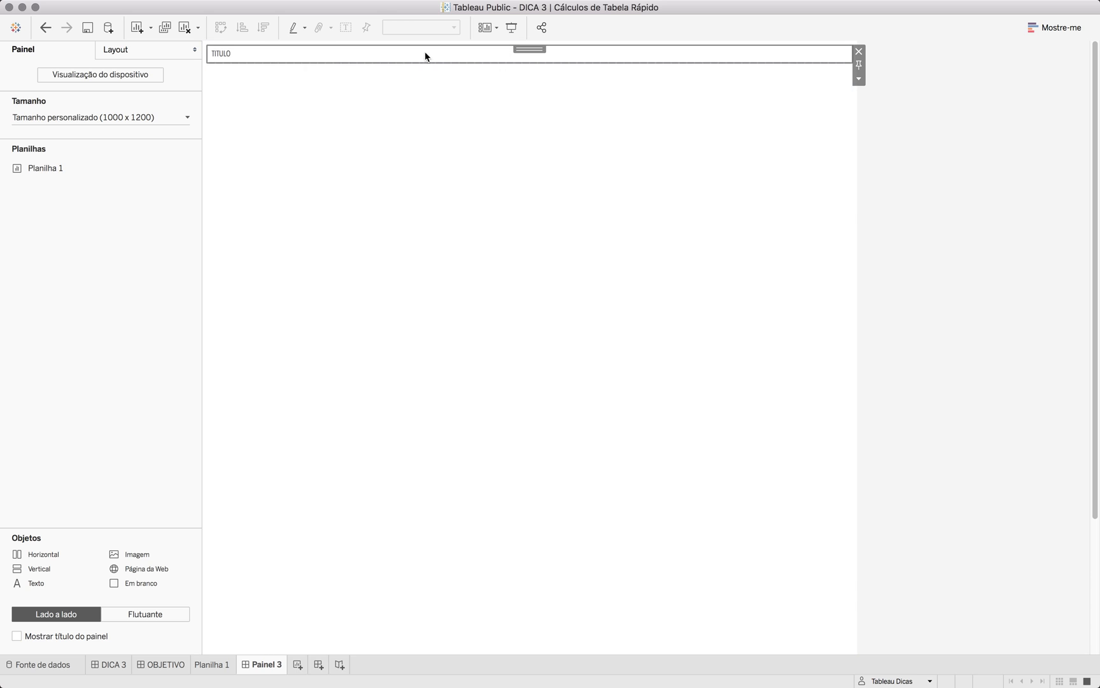
{"action": "left_click", "coordinate": [859, 78]}
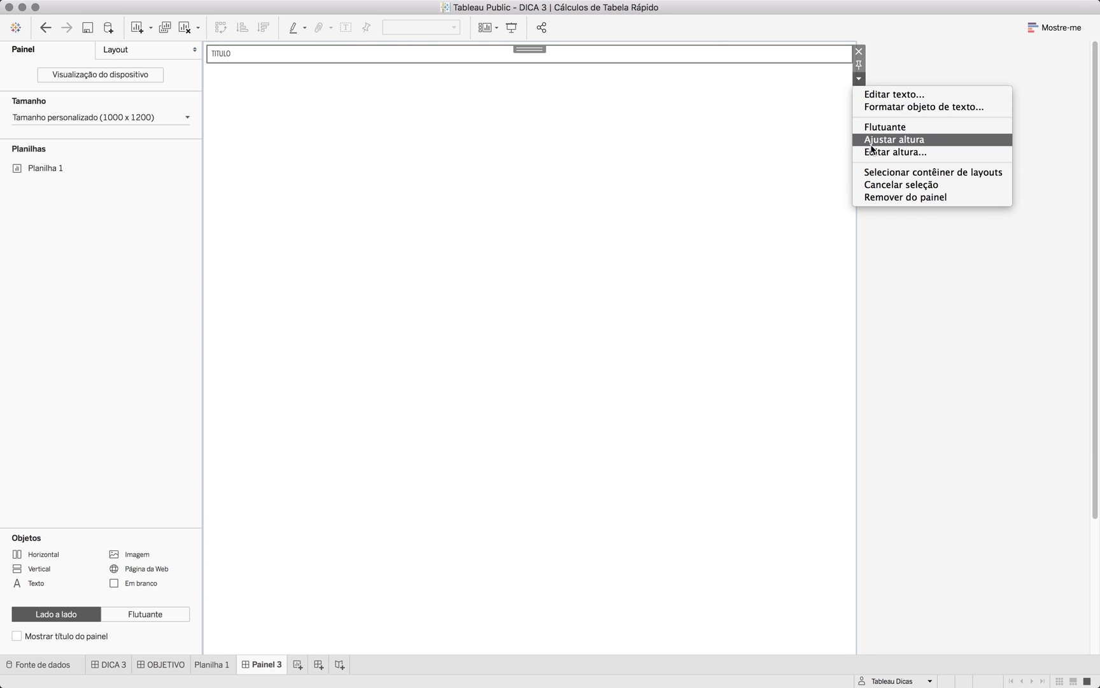
{"action": "left_click", "coordinate": [873, 153]}
{"action": "type", "text": "100"}
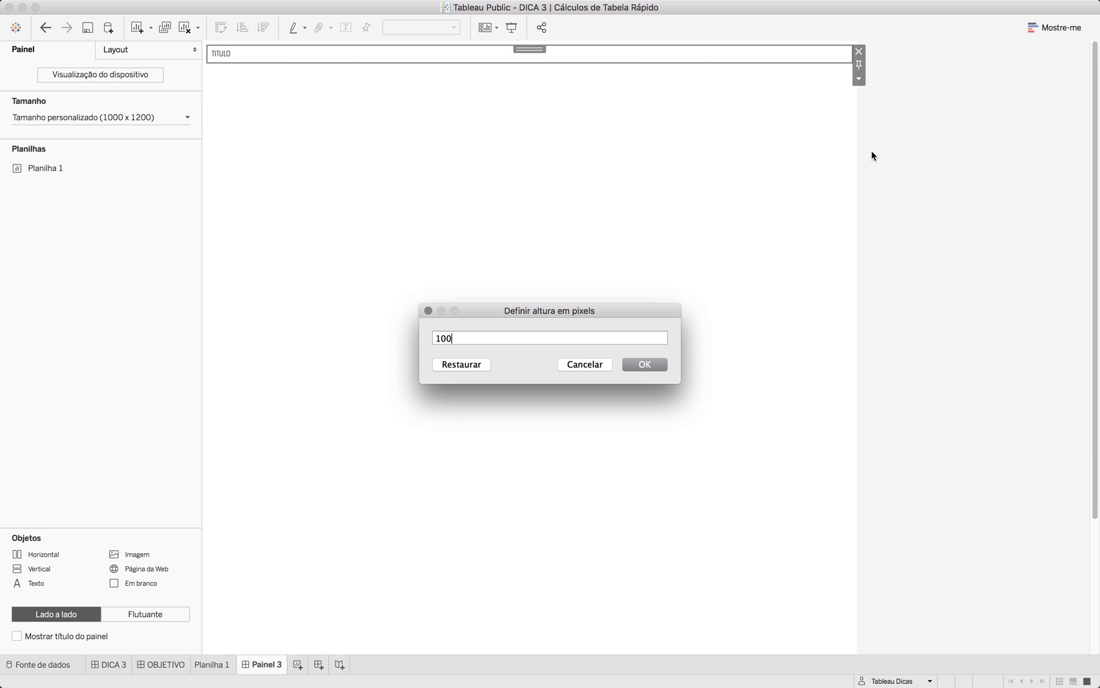
{"action": "key", "text": "Return"}
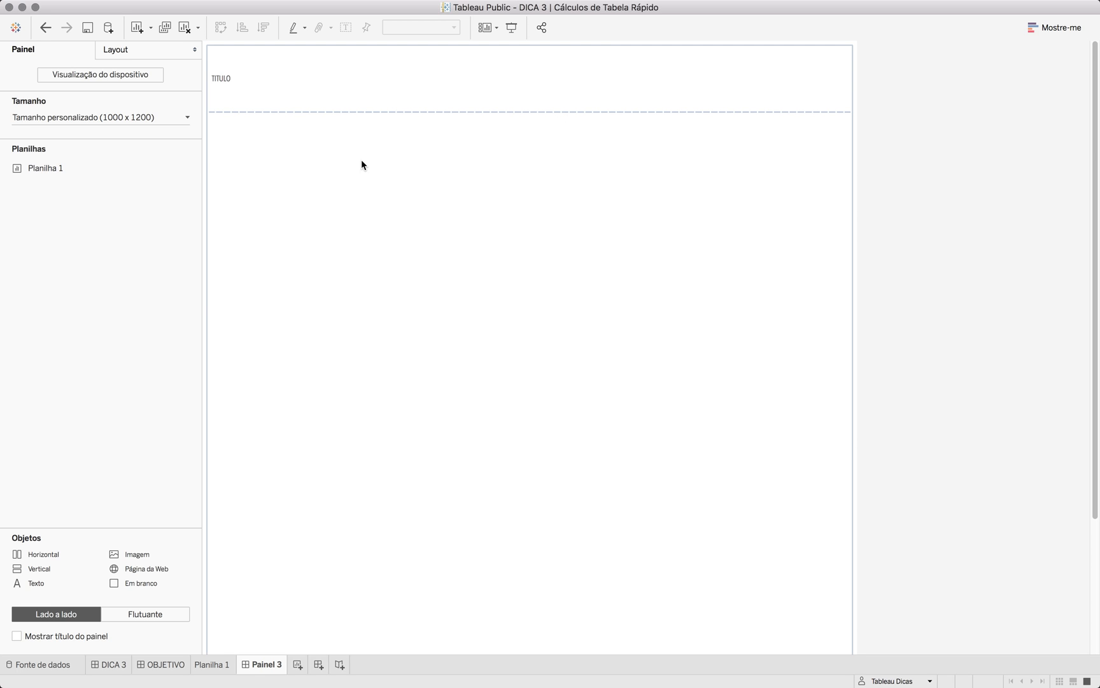
- Place Planilha 1 below the TITULO text on the dashboard and hide the sheet's own title
{"action": "mouse_move", "coordinate": [37, 169]}
{"action": "left_mouse_down"}
{"action": "mouse_move", "coordinate": [263, 216]}
{"action": "mouse_move", "coordinate": [329, 173]}
{"action": "mouse_move", "coordinate": [330, 184]}
{"action": "left_mouse_up"}
{"action": "mouse_move", "coordinate": [614, 177]}
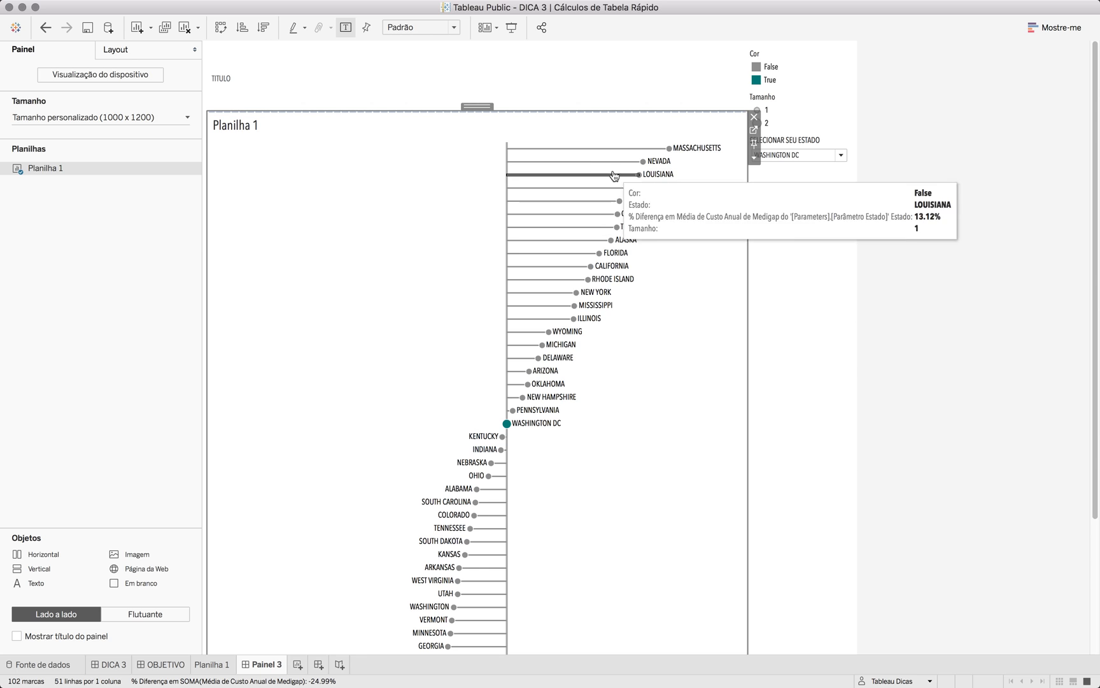
{"action": "right_click", "coordinate": [244, 126]}
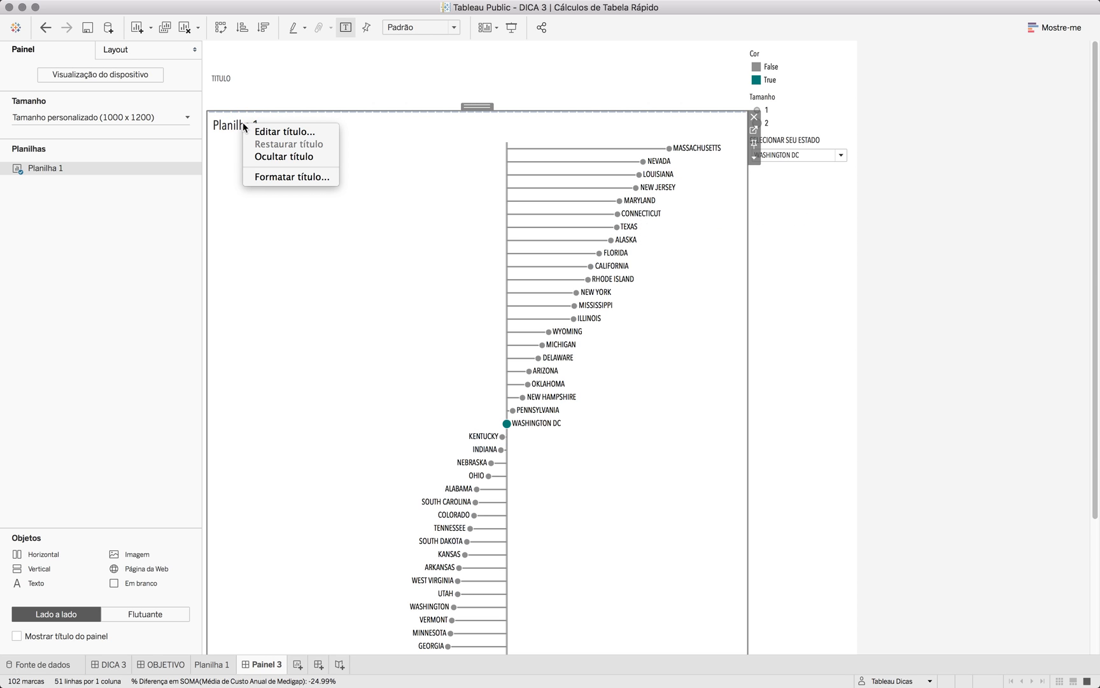
{"action": "left_click", "coordinate": [265, 157]}
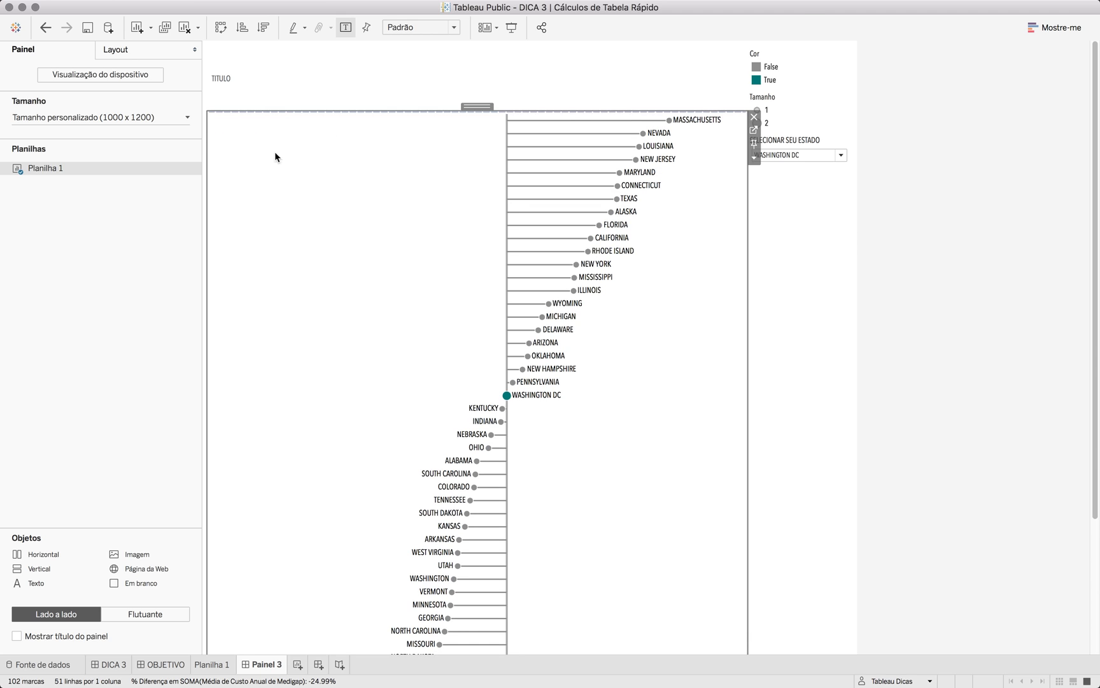
- Remove the Cor and Tamanho legends from the dashboard
{"action": "left_click", "coordinate": [803, 51]}
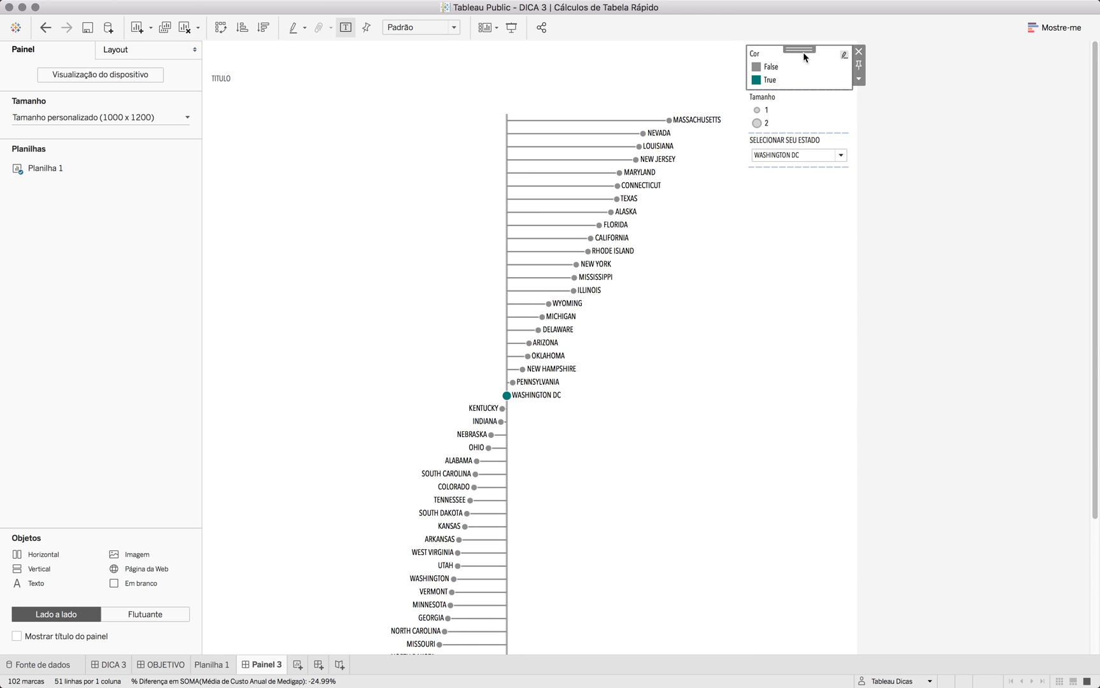
{"action": "left_click", "coordinate": [859, 52]}
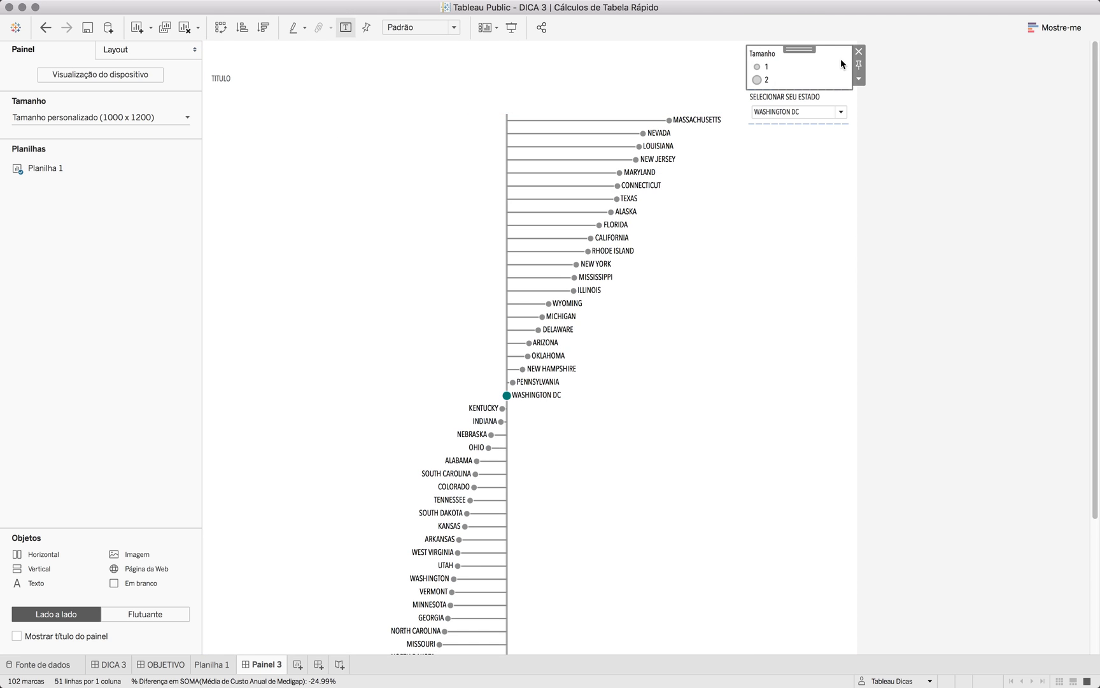
{"action": "left_click", "coordinate": [859, 51]}
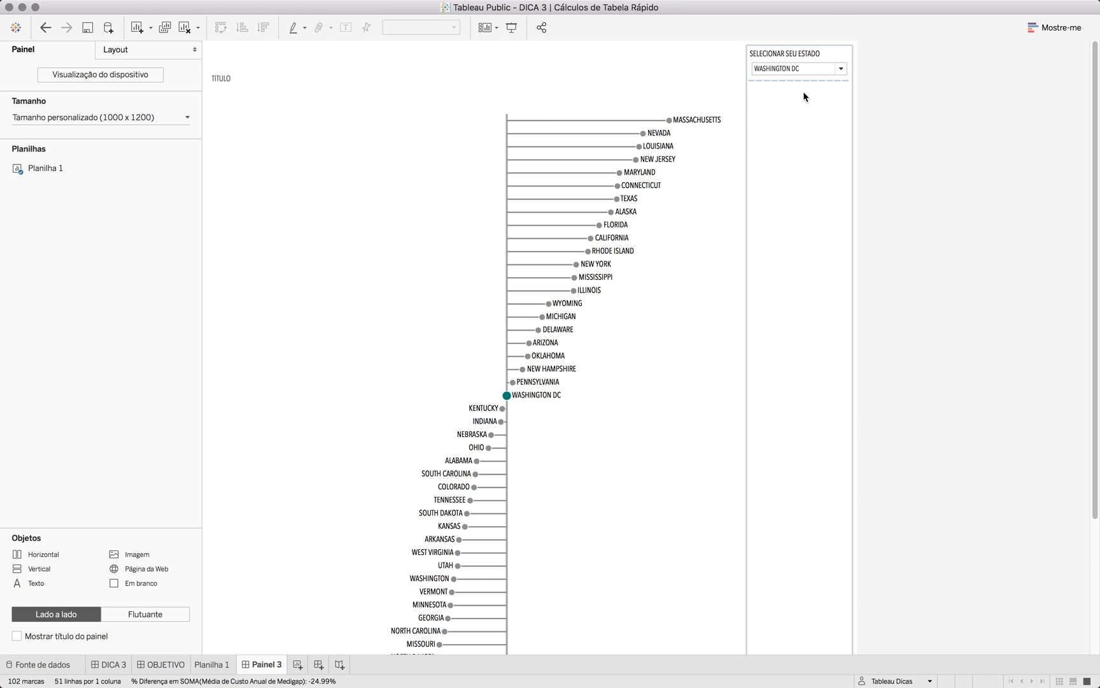
- Make the SELECIONAR SEU ESTADO selector floating and place it over the title area, slightly inward from the dashboard's right edge
{"action": "left_click", "coordinate": [783, 61]}
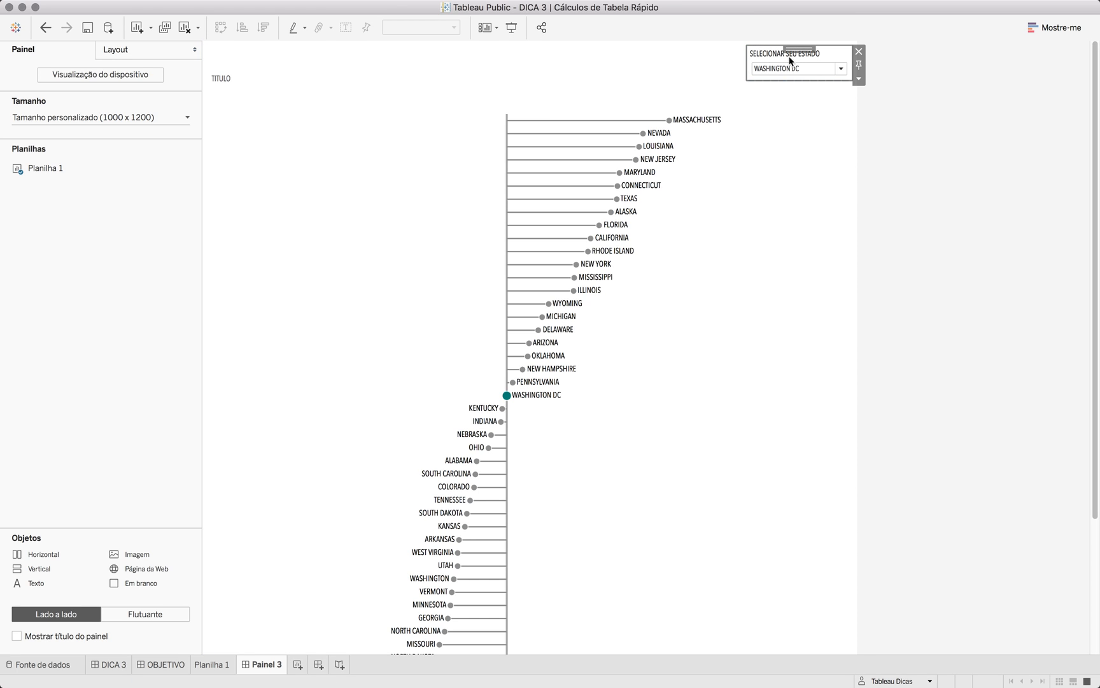
{"action": "left_click", "coordinate": [859, 79]}
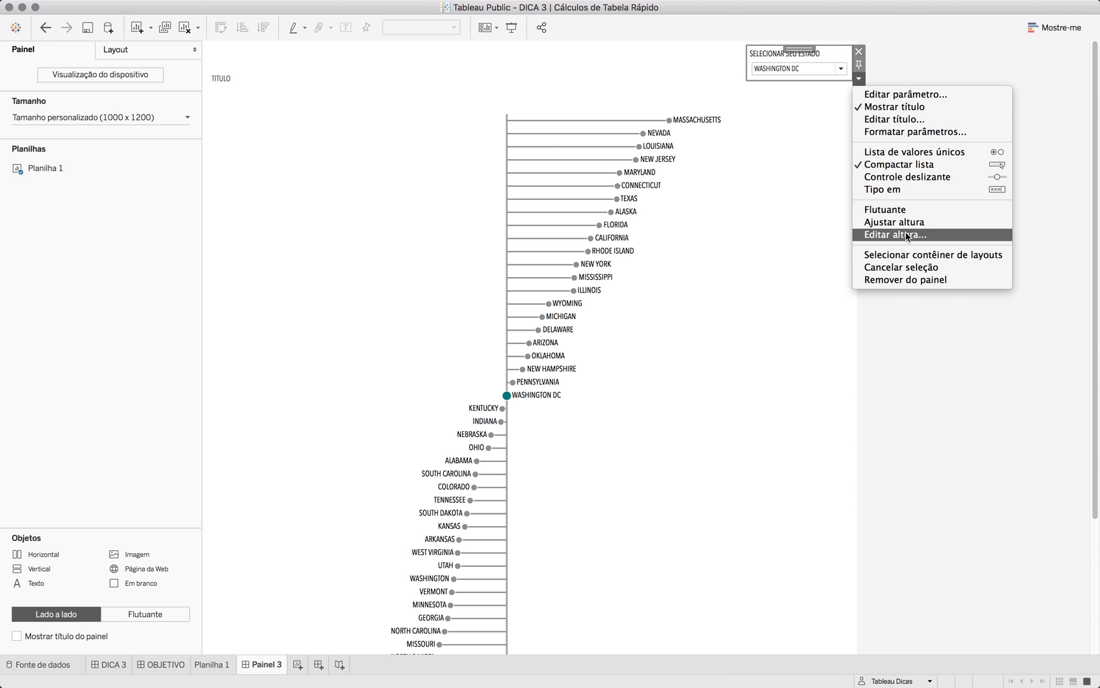
{"action": "left_click", "coordinate": [906, 211]}
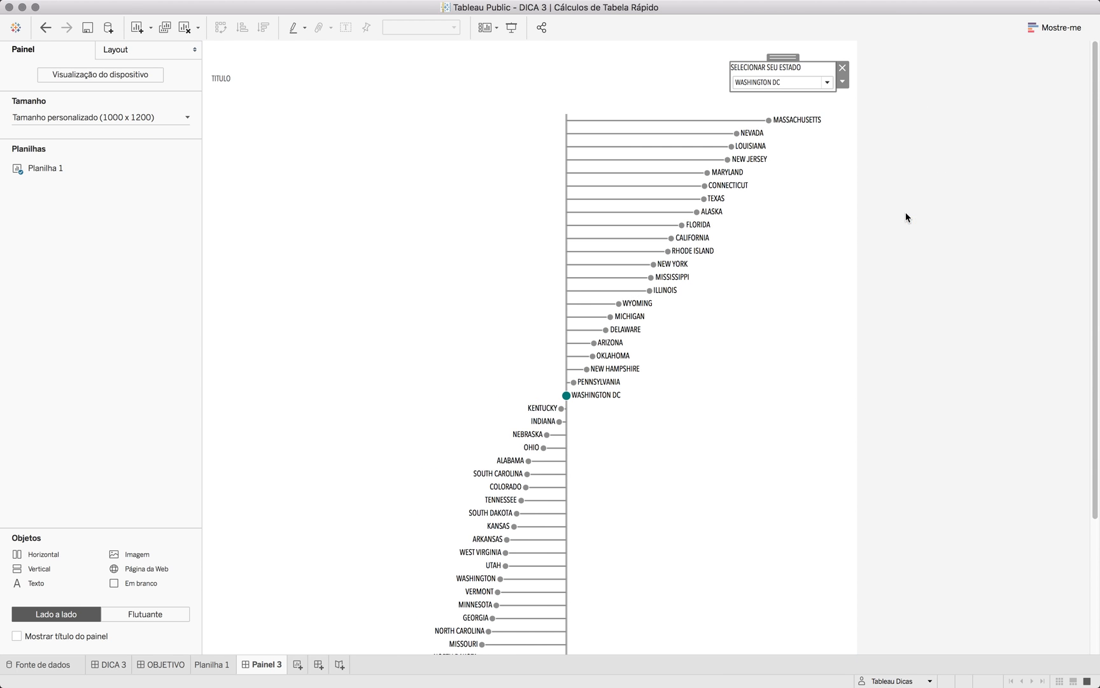
{"action": "left_click_drag", "start_coordinate": [789, 55], "coordinate": [776, 55]}
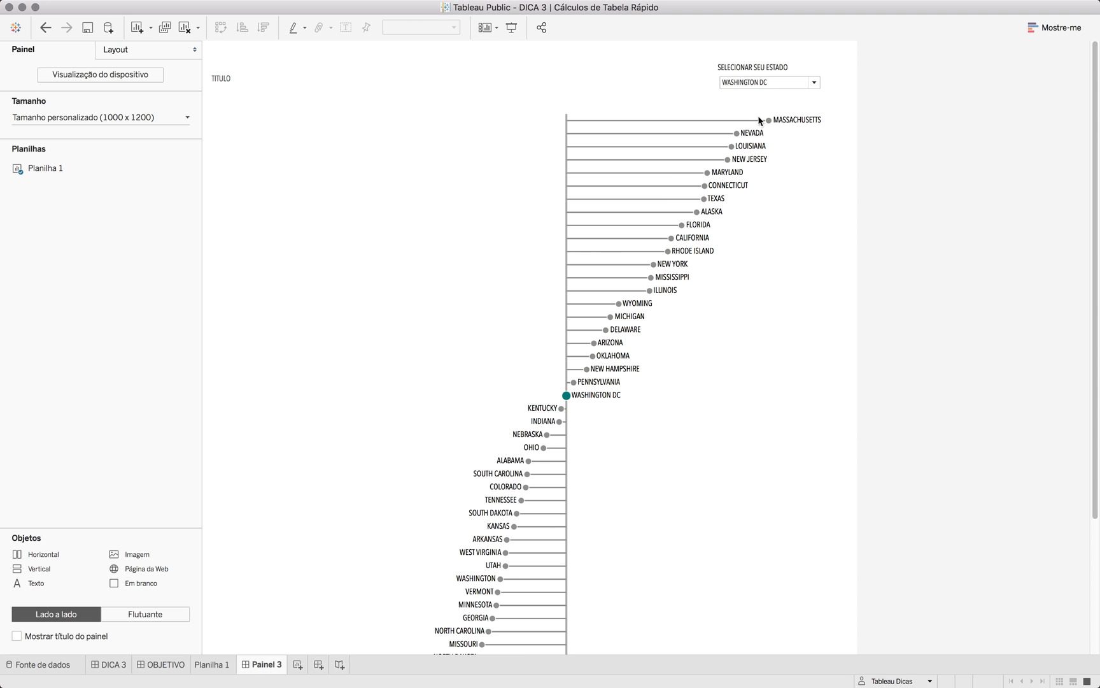
- Check the title on the OBJETIVO dashboard and replace Painel 3's TITULO text with "QUANTO MAIS OU MENOS CUSTA MEDIGAP EM"
{"action": "left_click", "coordinate": [164, 668]}
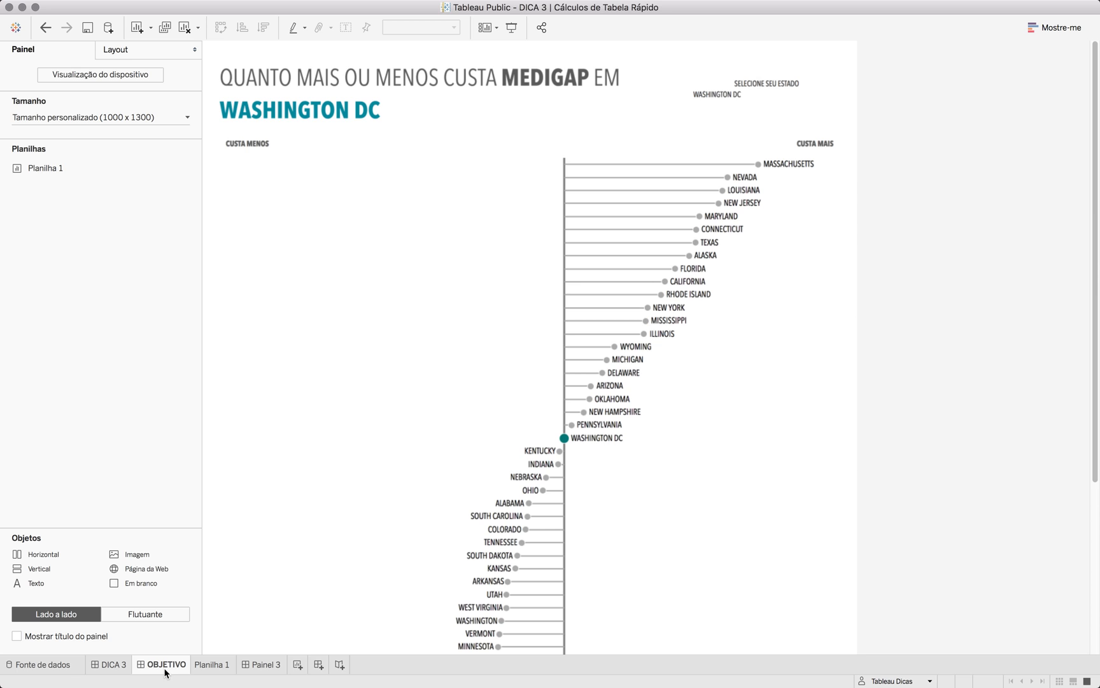
{"action": "left_click", "coordinate": [255, 665]}
{"action": "left_click", "coordinate": [396, 79]}
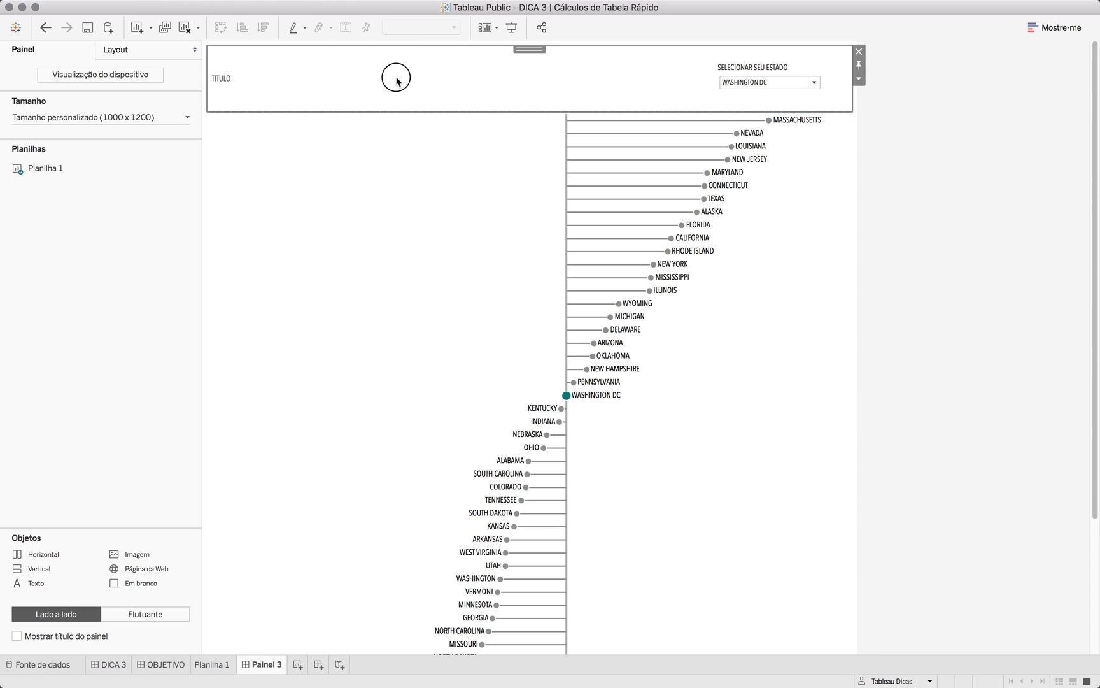
{"action": "double_click", "coordinate": [396, 78]}
{"action": "type", "text": "QUANTO MAIS OU MENOS CUSTA MEDIGAP"}
{"action": "key", "text": "Delete"}
{"action": "key", "text": "Delete"}
{"action": "key", "text": "Delete"}
{"action": "key", "text": "Delete"}
{"action": "key", "text": "Delete"}
{"action": "key", "text": "Delete"}
{"action": "key", "text": "BackSpace"}
{"action": "type", "text": "EM"}
- Set the whole title text to size 28 and make the word MEDIGAP bold
{"action": "key", "text": "super+a"}
{"action": "left_click", "coordinate": [514, 266]}
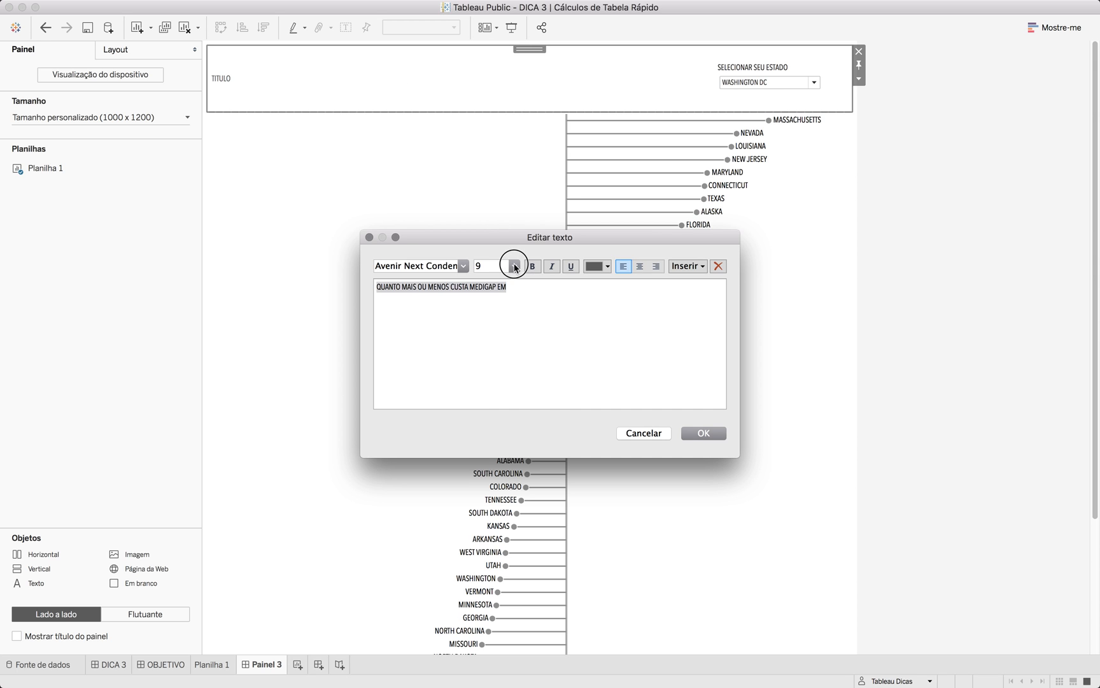
{"action": "left_click", "coordinate": [502, 435]}
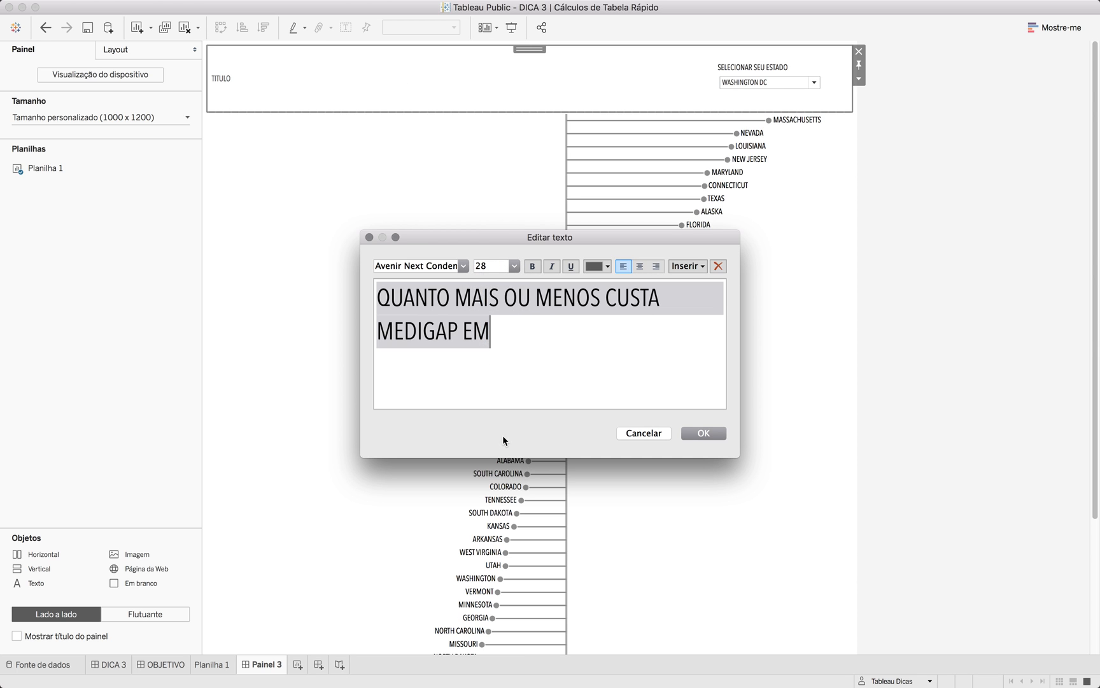
{"action": "left_click", "coordinate": [536, 266]}
{"action": "left_click", "coordinate": [522, 328]}
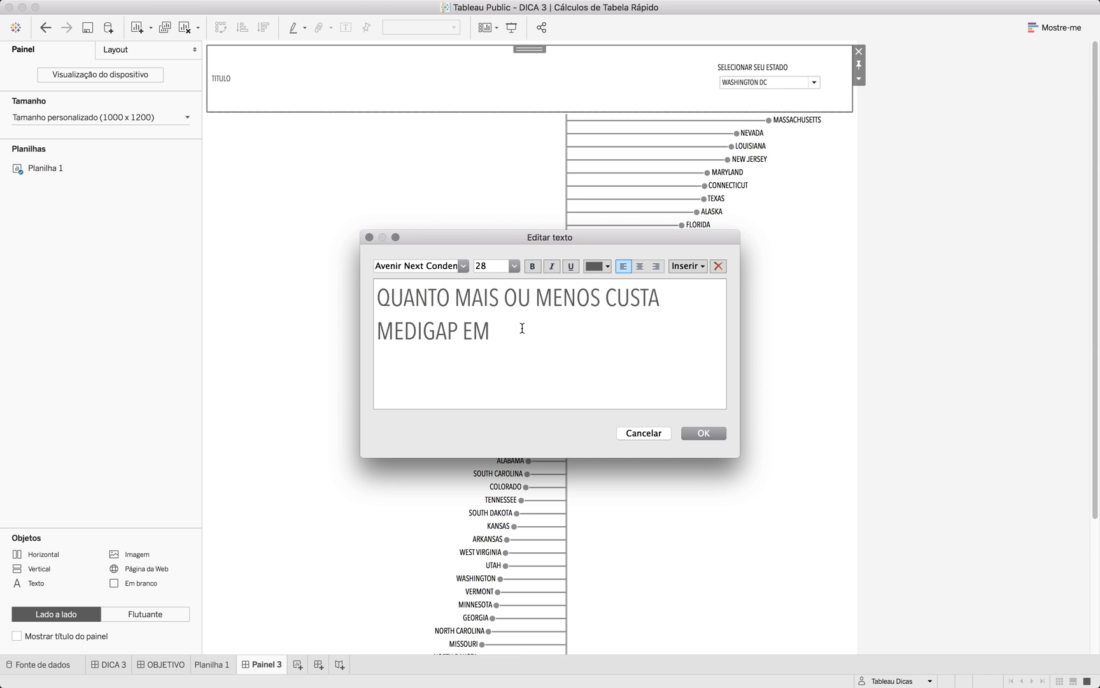
{"action": "double_click", "coordinate": [451, 330]}
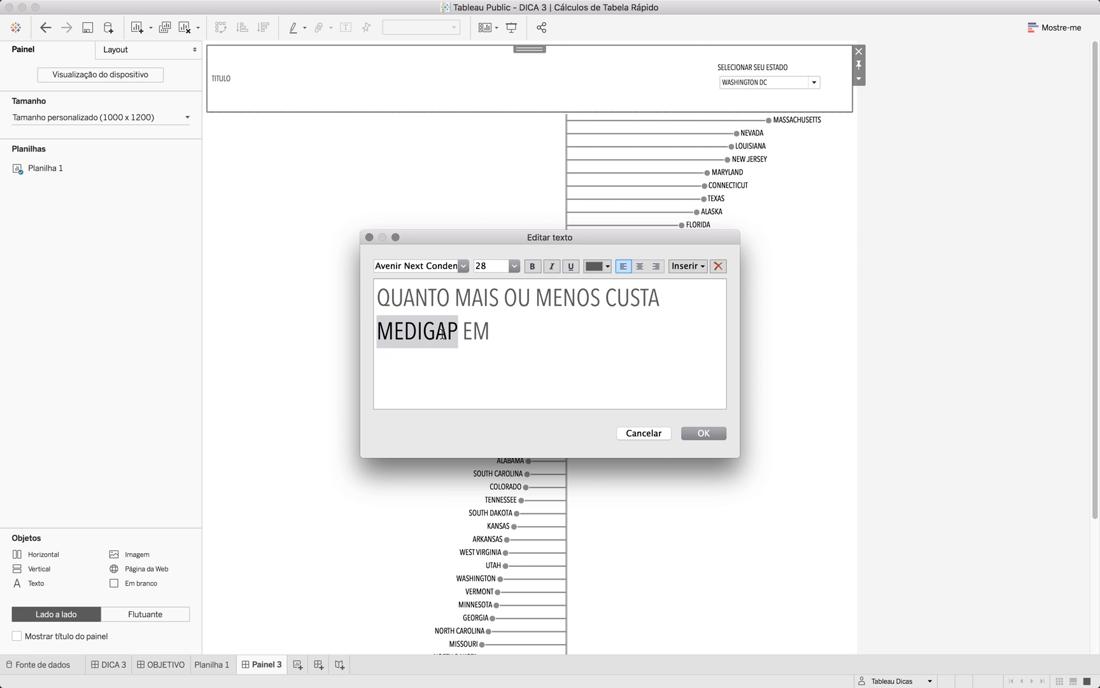
{"action": "left_click", "coordinate": [530, 268]}
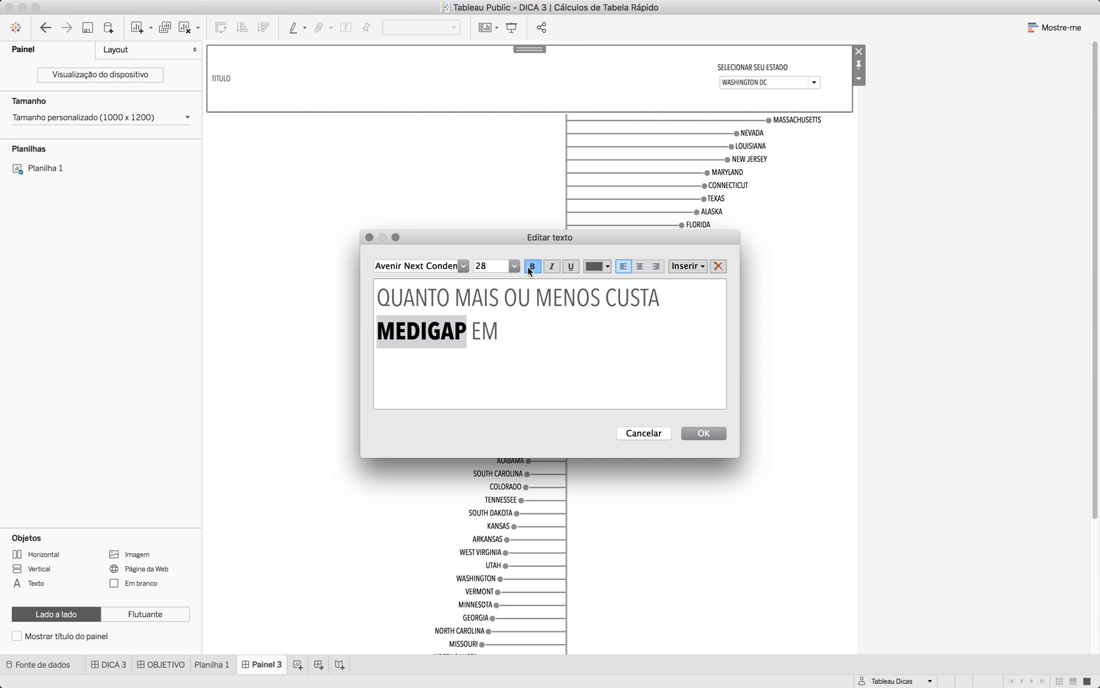
- Insert the SELECIONAR SEU ESTADO parameter on a new title line, format it bold and teal, and accept the text
{"action": "left_click", "coordinate": [502, 323]}
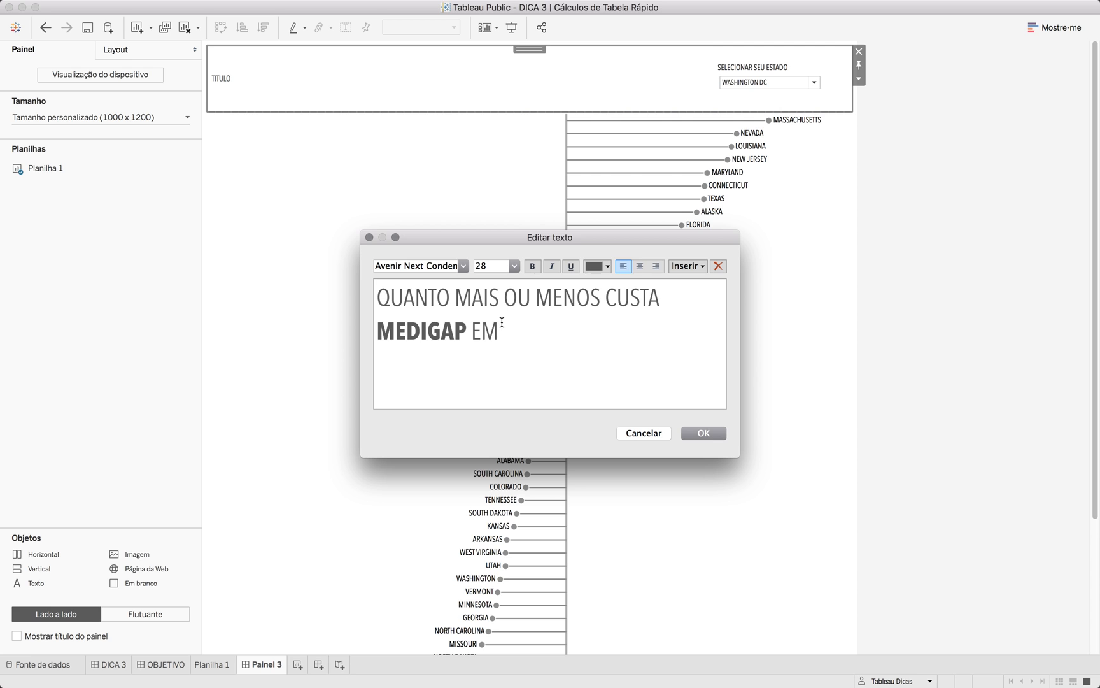
{"action": "key", "text": "Return"}
{"action": "left_click", "coordinate": [686, 266]}
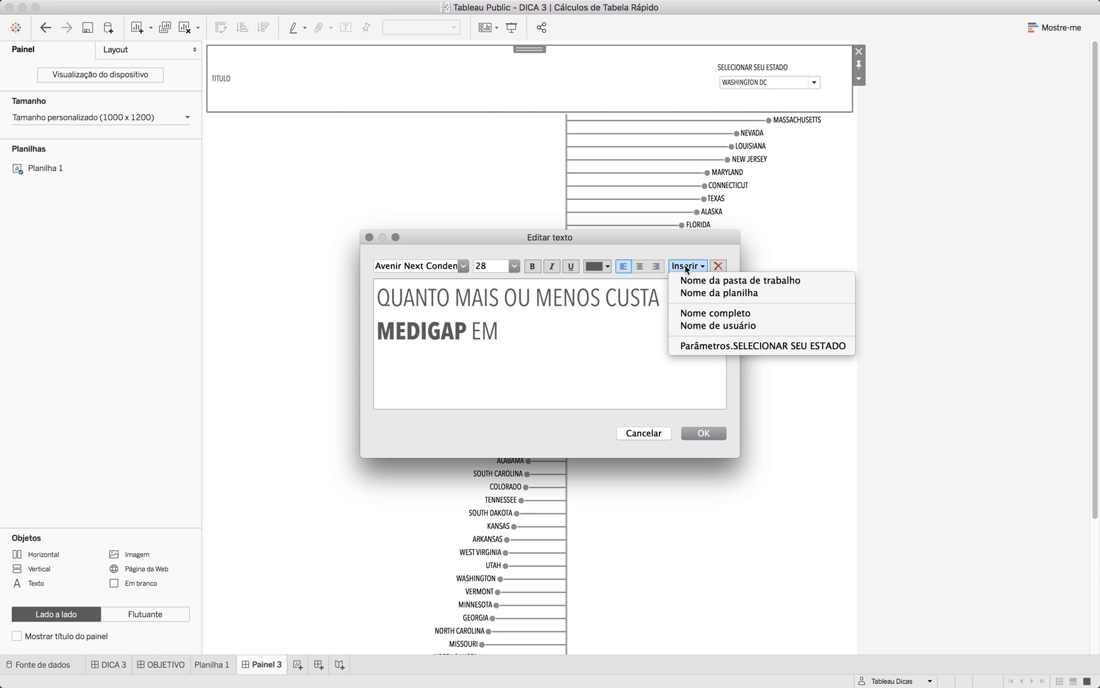
{"action": "left_click", "coordinate": [698, 346]}
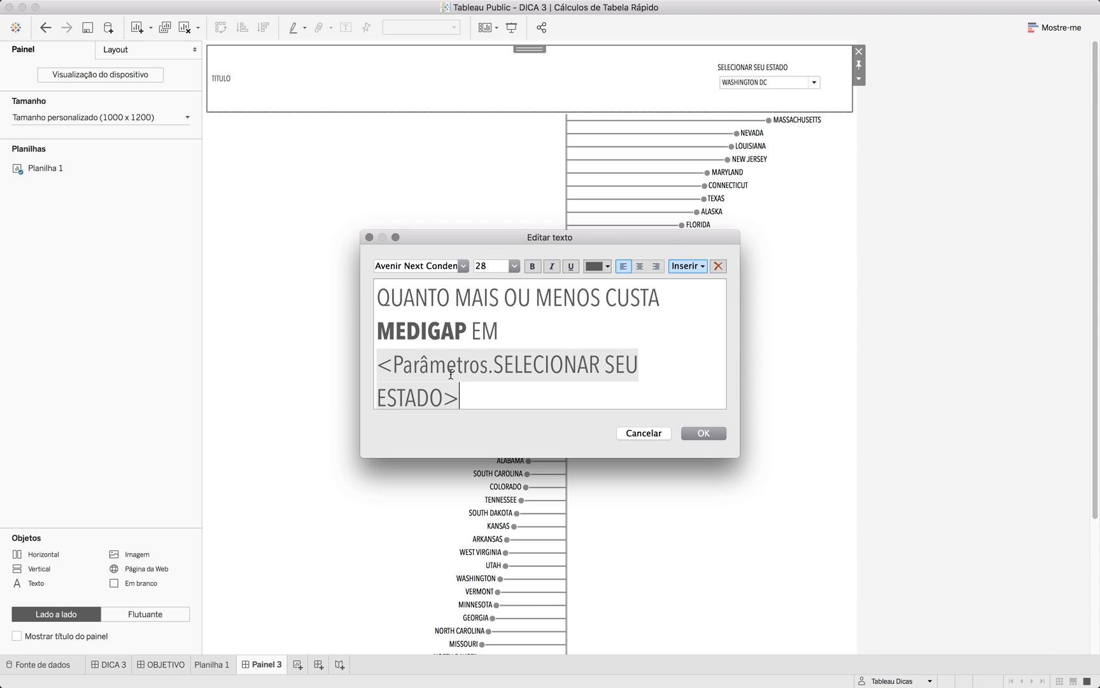
{"action": "left_click", "coordinate": [607, 266]}
{"action": "left_click", "coordinate": [594, 345]}
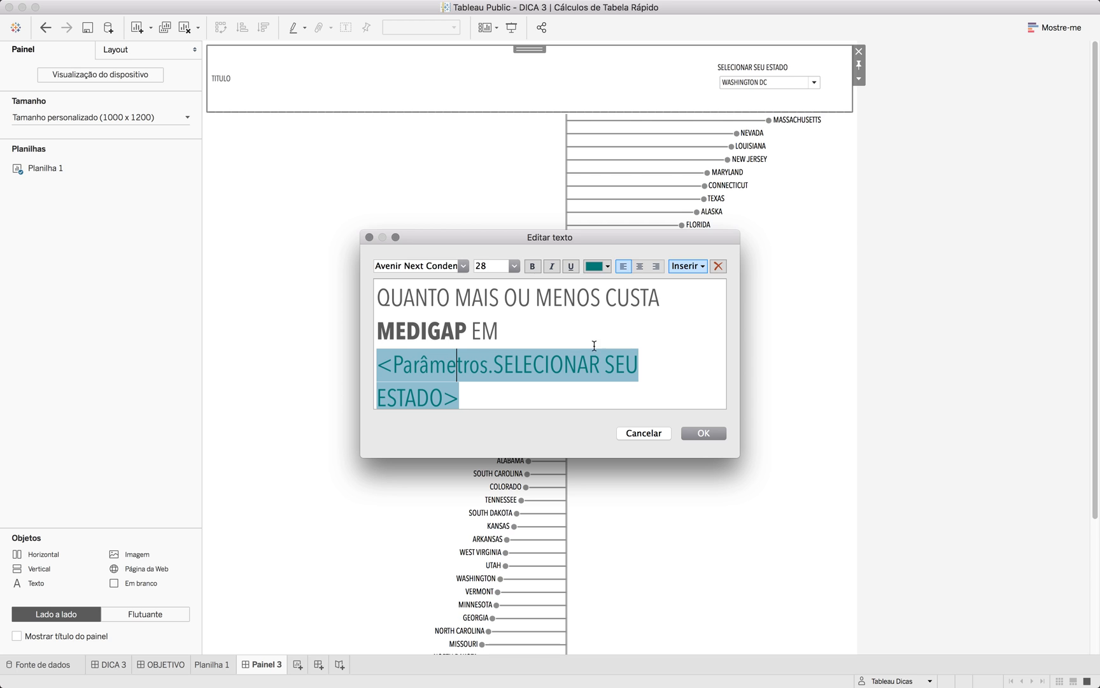
{"action": "left_click", "coordinate": [532, 268]}
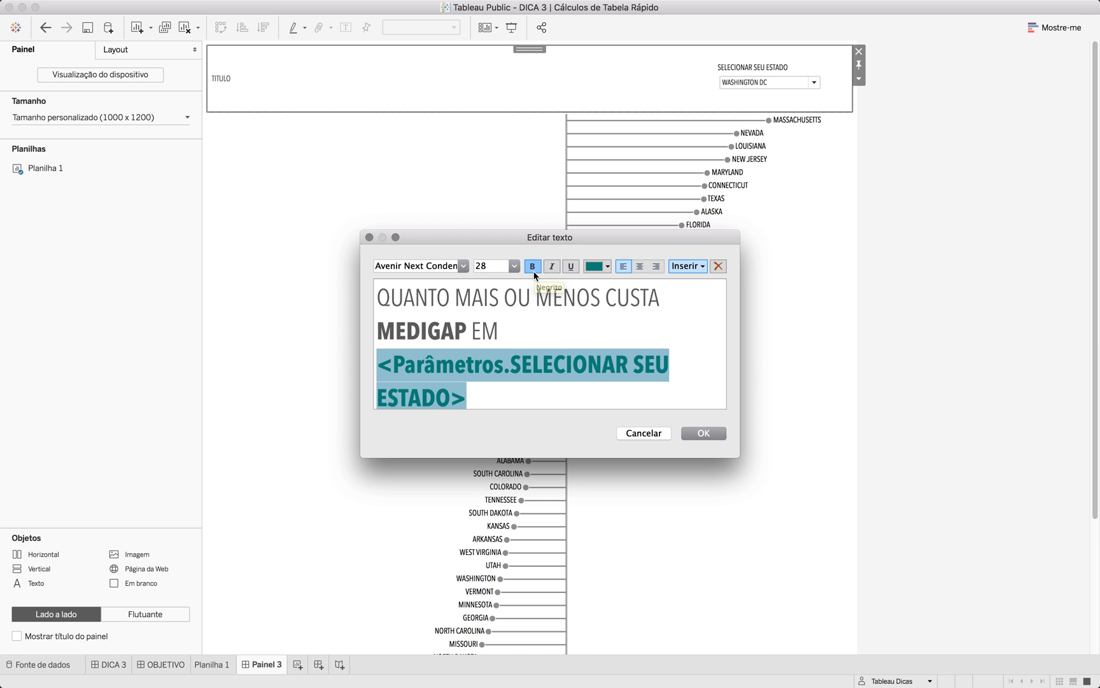
{"action": "left_click", "coordinate": [710, 430]}
- Set the height of the title text object to 120 pixels
{"action": "mouse_move", "coordinate": [665, 135]}
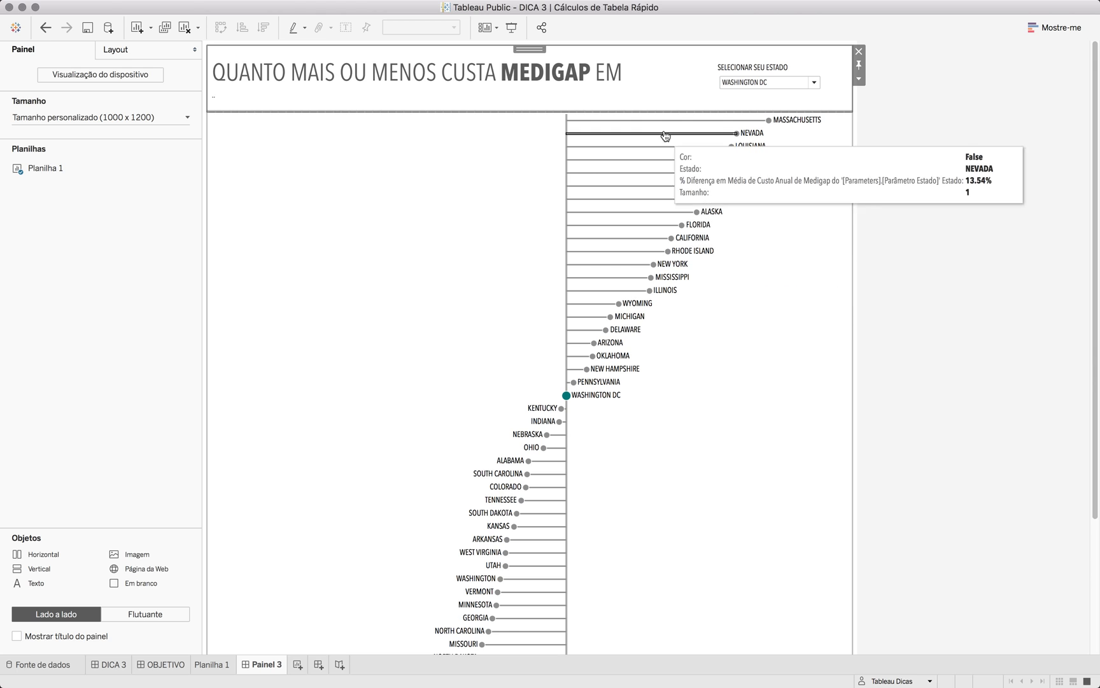
{"action": "left_click", "coordinate": [860, 79]}
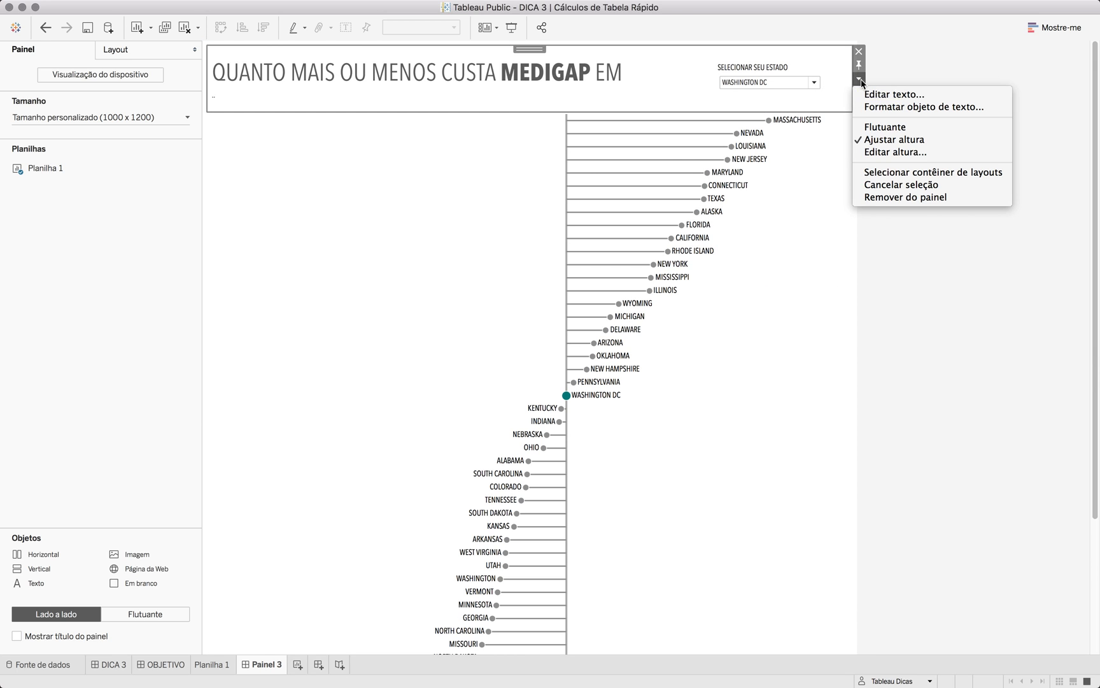
{"action": "left_click", "coordinate": [877, 155]}
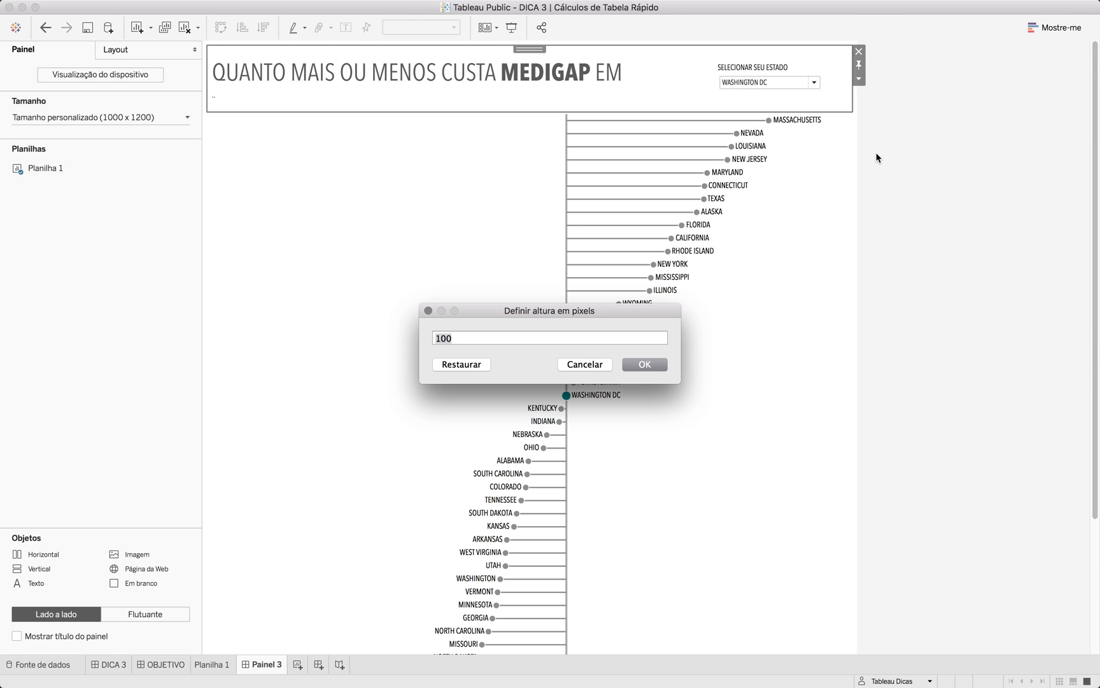
{"action": "type", "text": "120"}
{"action": "key", "text": "Return"}
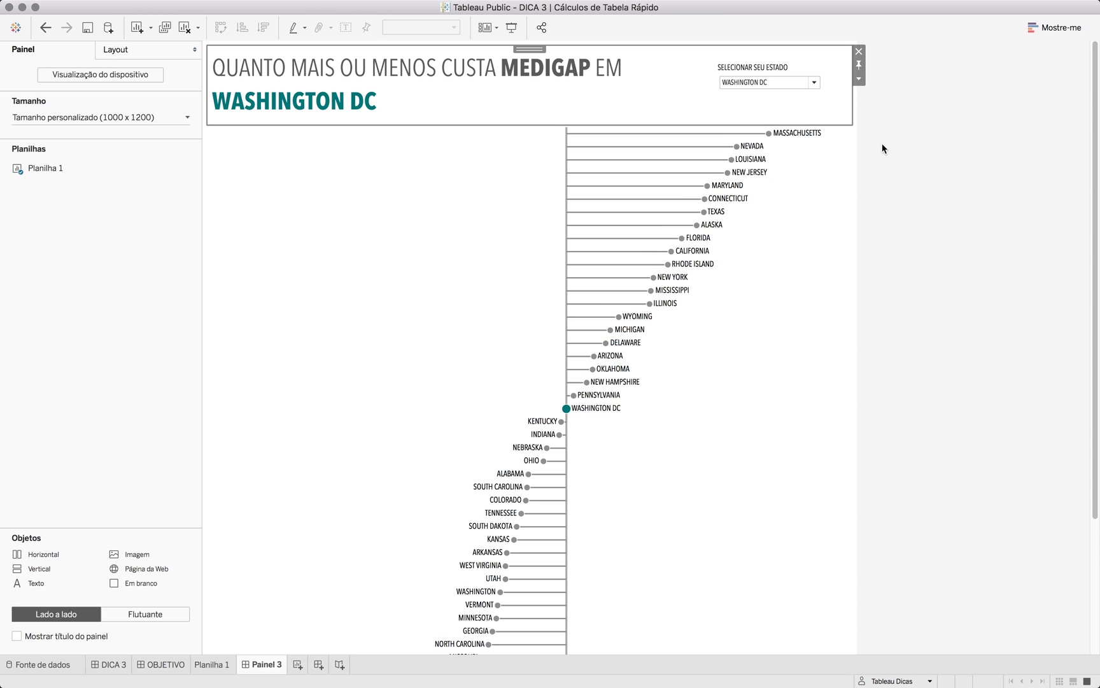
{"action": "left_click", "coordinate": [889, 142]}
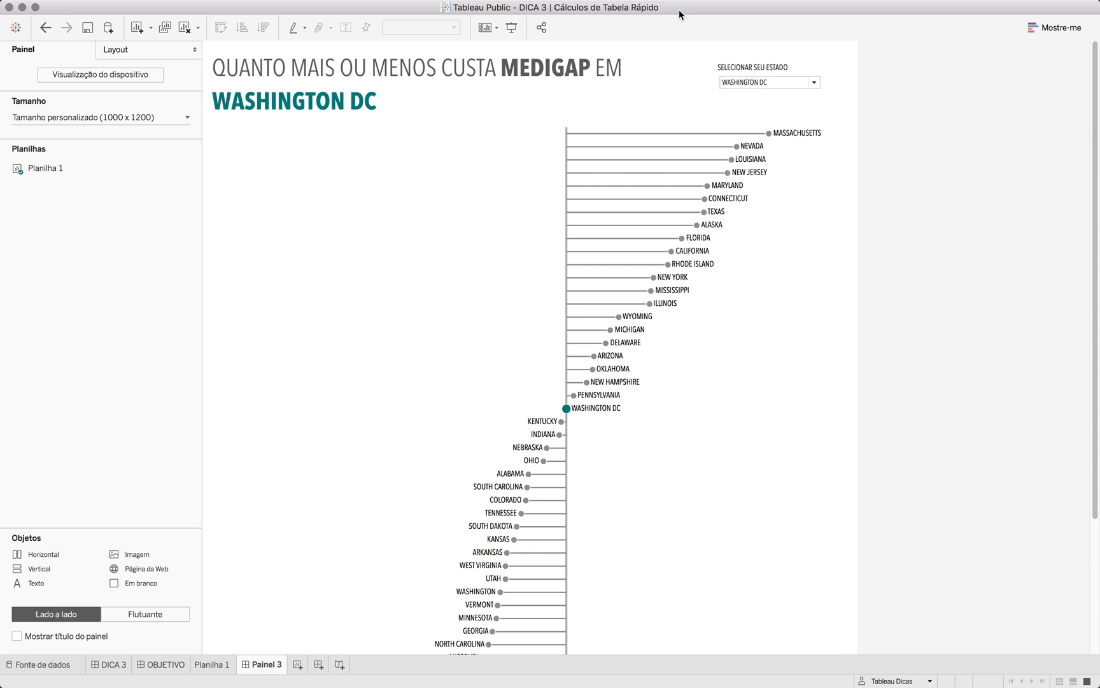
- Append " ?" after the state parameter in the title and colour the question mark dark grey
{"action": "double_click", "coordinate": [540, 100]}
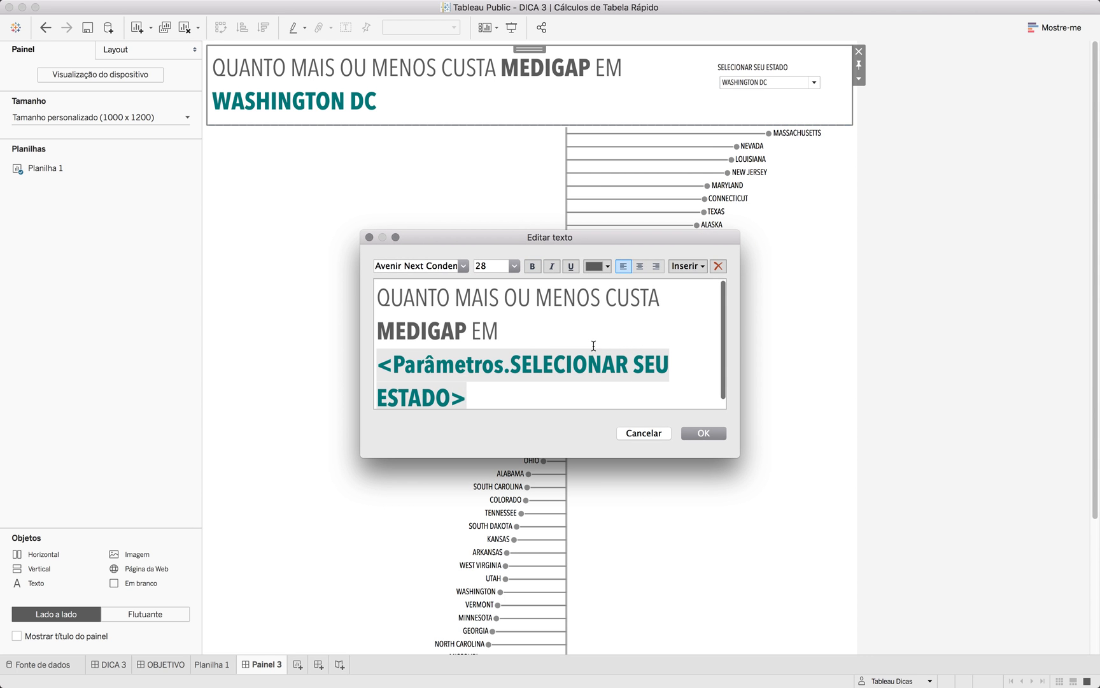
{"action": "left_click", "coordinate": [601, 393]}
{"action": "type", "text": "?"}
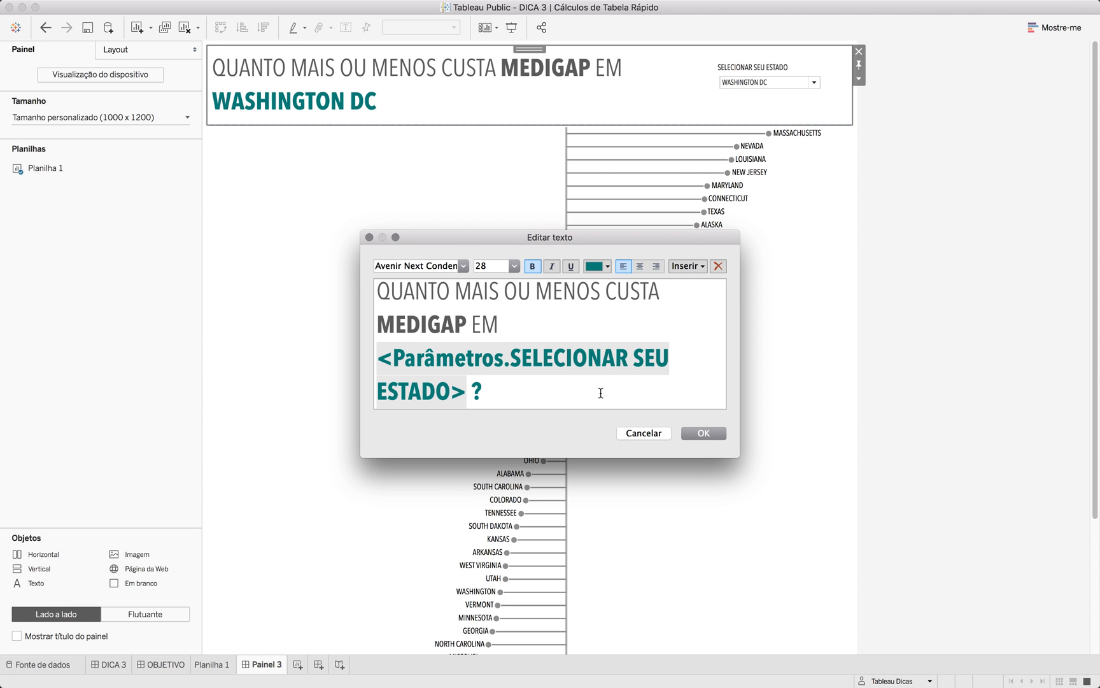
{"action": "key", "text": "shift+Left"}
{"action": "left_click", "coordinate": [602, 270]}
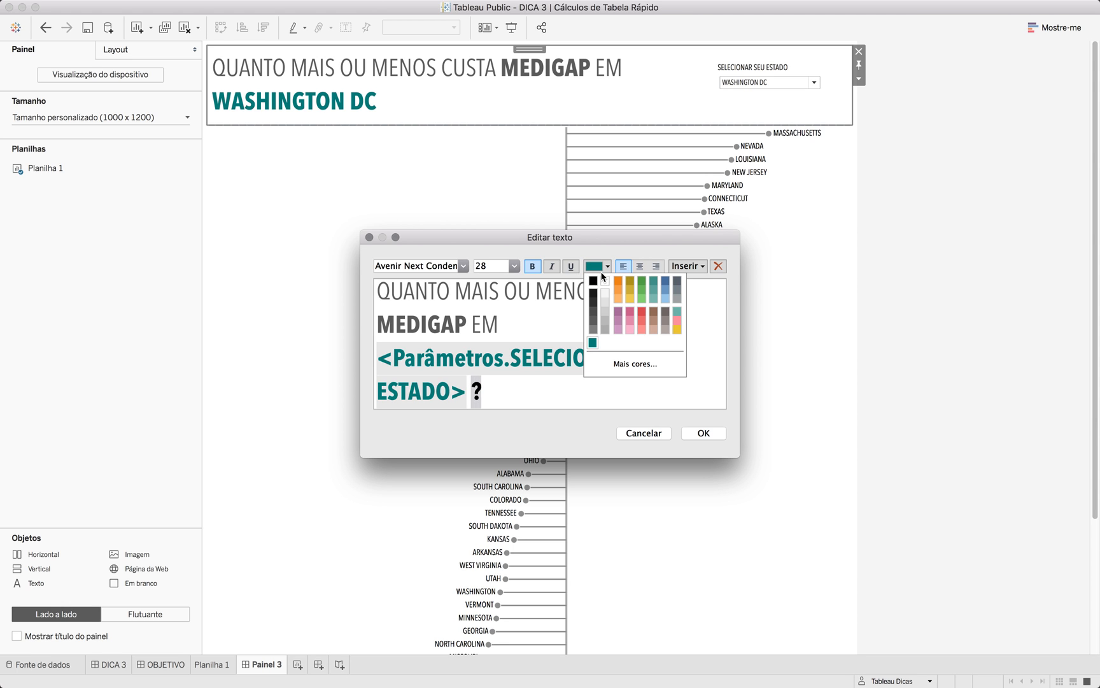
{"action": "left_click", "coordinate": [593, 317]}
{"action": "left_click", "coordinate": [687, 433]}
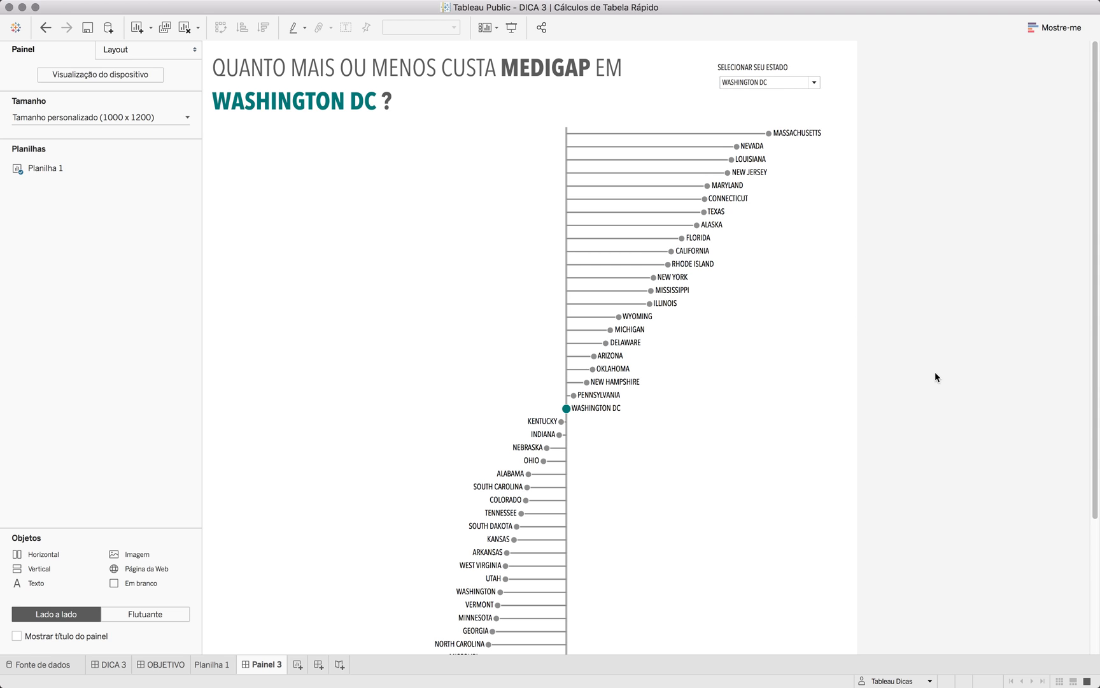
- Test the state selector with NEW MEXICO and MISSOURI, examining the title and the full chart for each state
{"action": "left_click", "coordinate": [813, 82]}
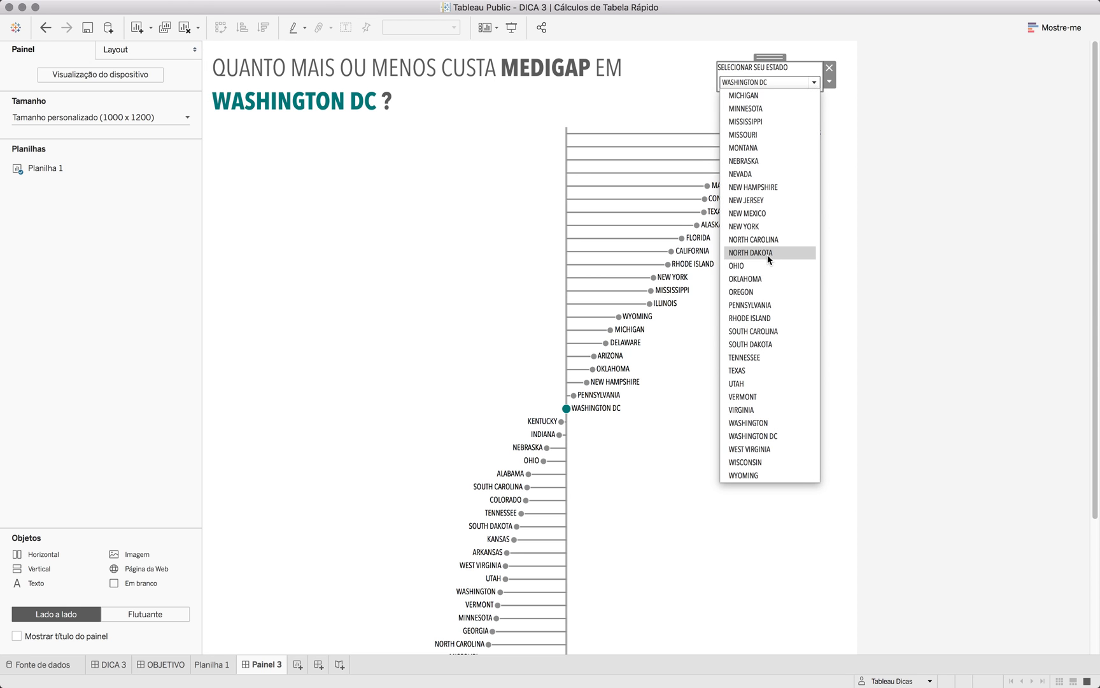
{"action": "left_click", "coordinate": [766, 213]}
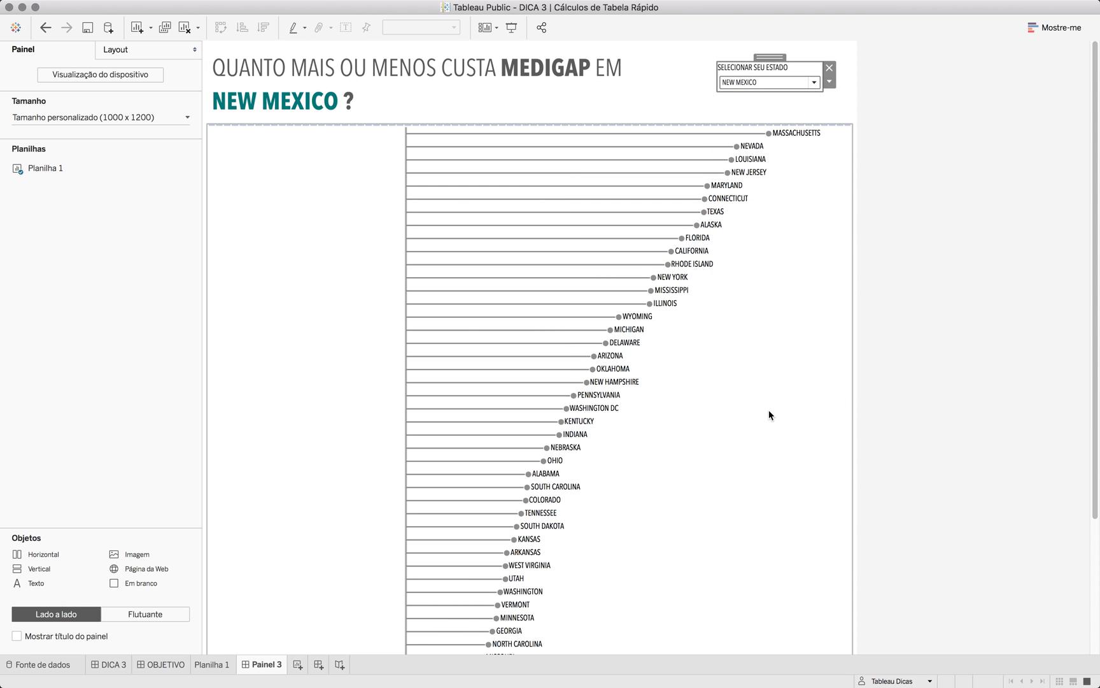
{"action": "scroll", "coordinate": [768, 409], "scroll_direction": "down", "scroll_amount": 5}
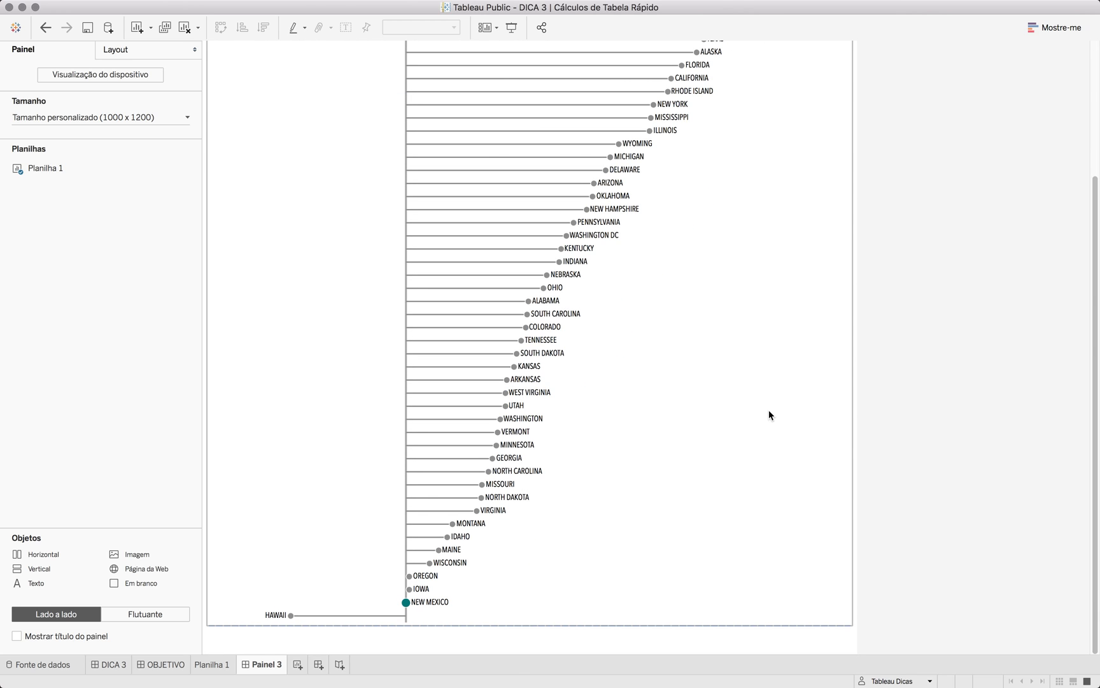
{"action": "scroll", "coordinate": [769, 415], "scroll_direction": "up", "scroll_amount": 5}
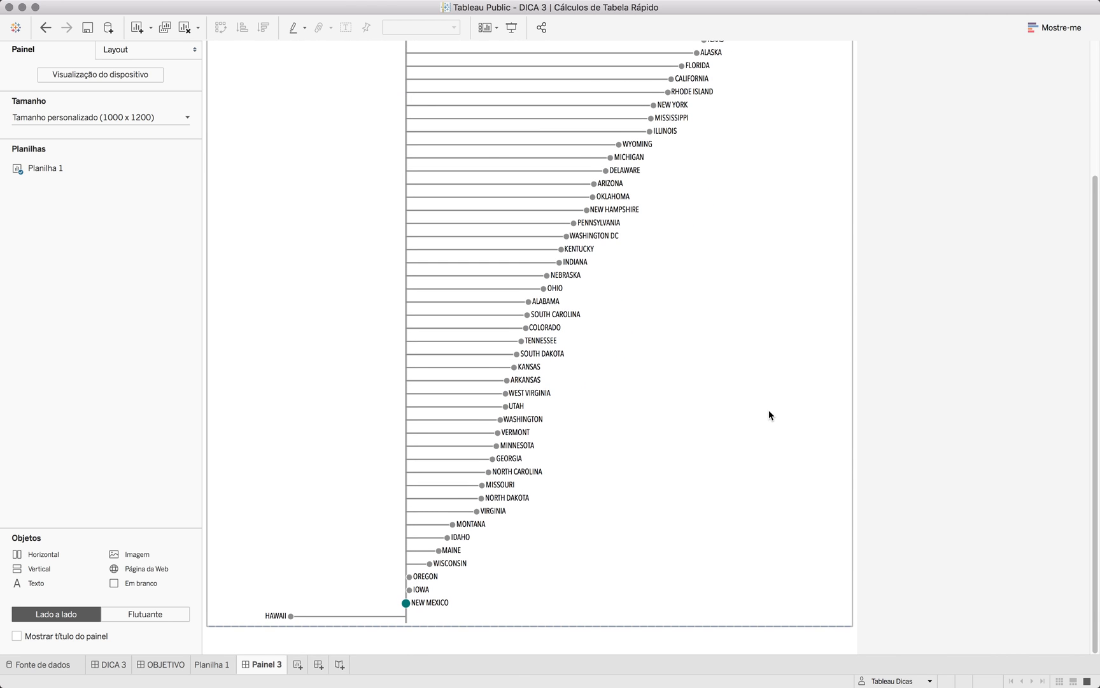
{"action": "left_click", "coordinate": [753, 83]}
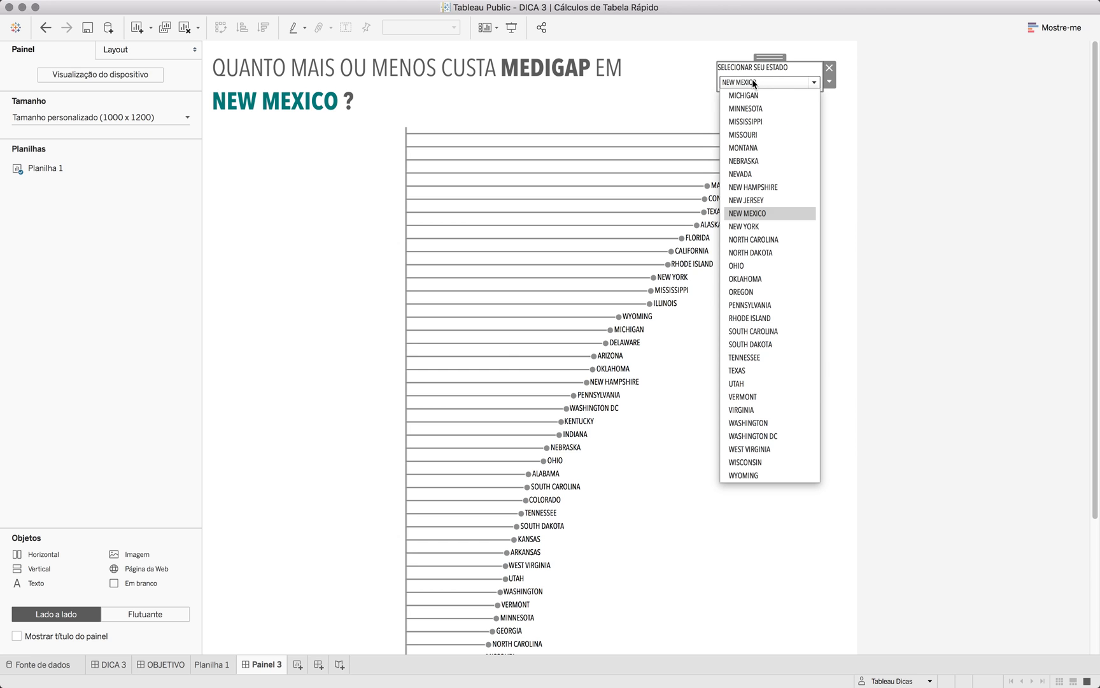
{"action": "left_click", "coordinate": [753, 140]}
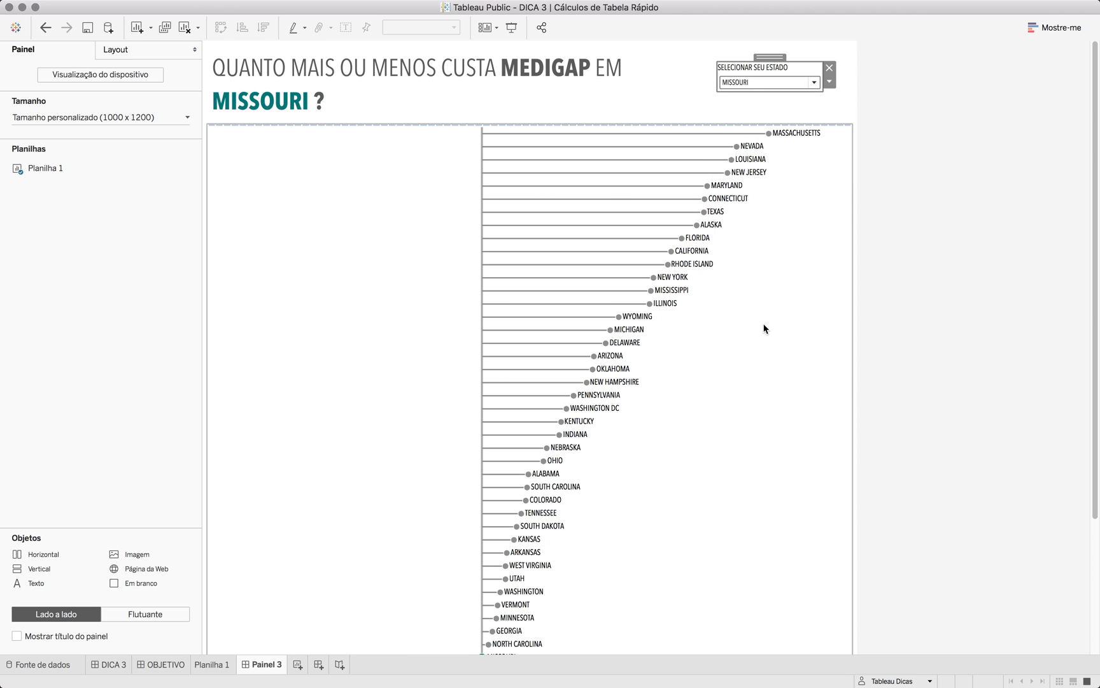
{"action": "scroll", "coordinate": [764, 328], "scroll_direction": "down", "scroll_amount": 5}
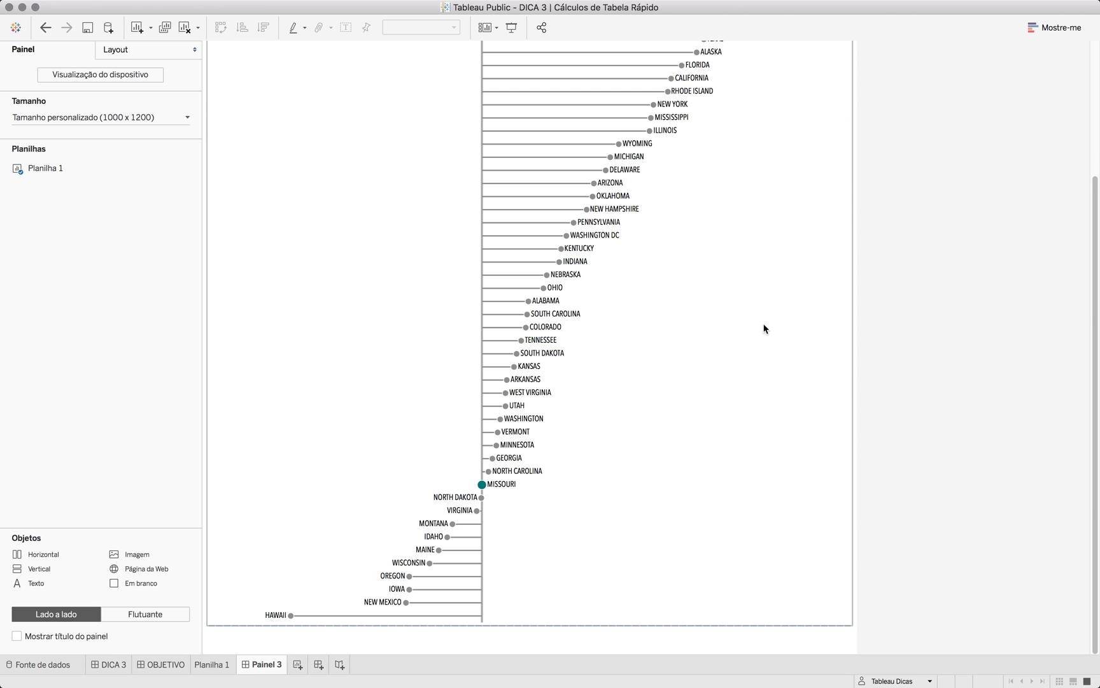
{"action": "scroll", "coordinate": [765, 329], "scroll_direction": "up", "scroll_amount": 5}
- Set the state selector to PENNSYLVANIA and deselect the dashboard objects
{"action": "left_click", "coordinate": [773, 85]}
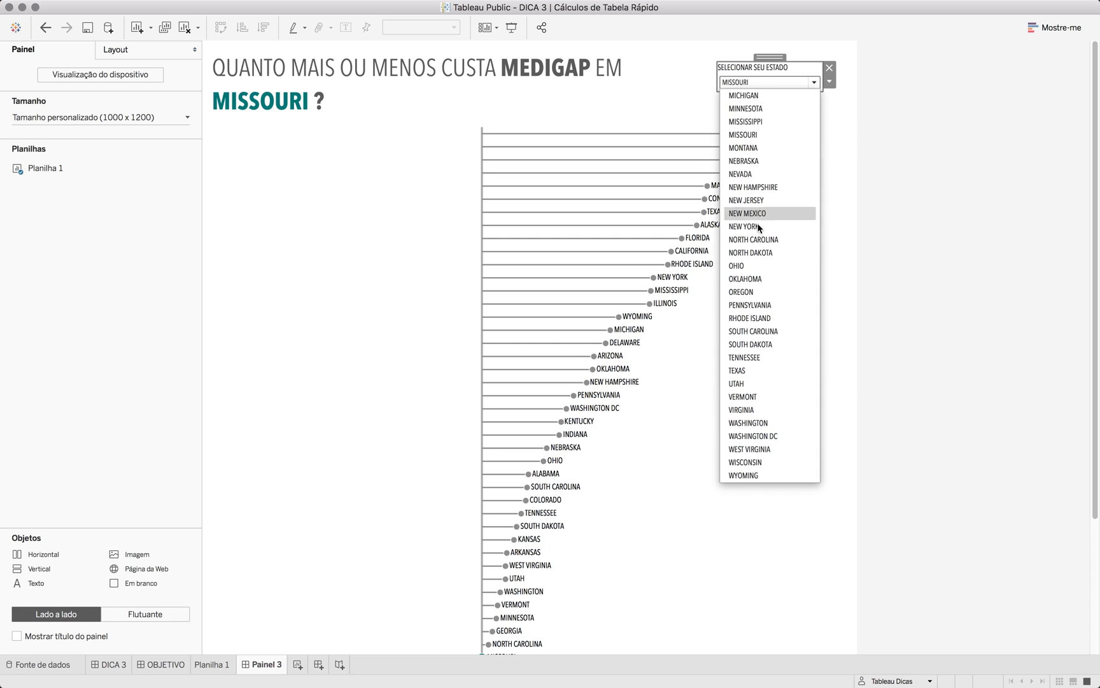
{"action": "left_click", "coordinate": [752, 305]}
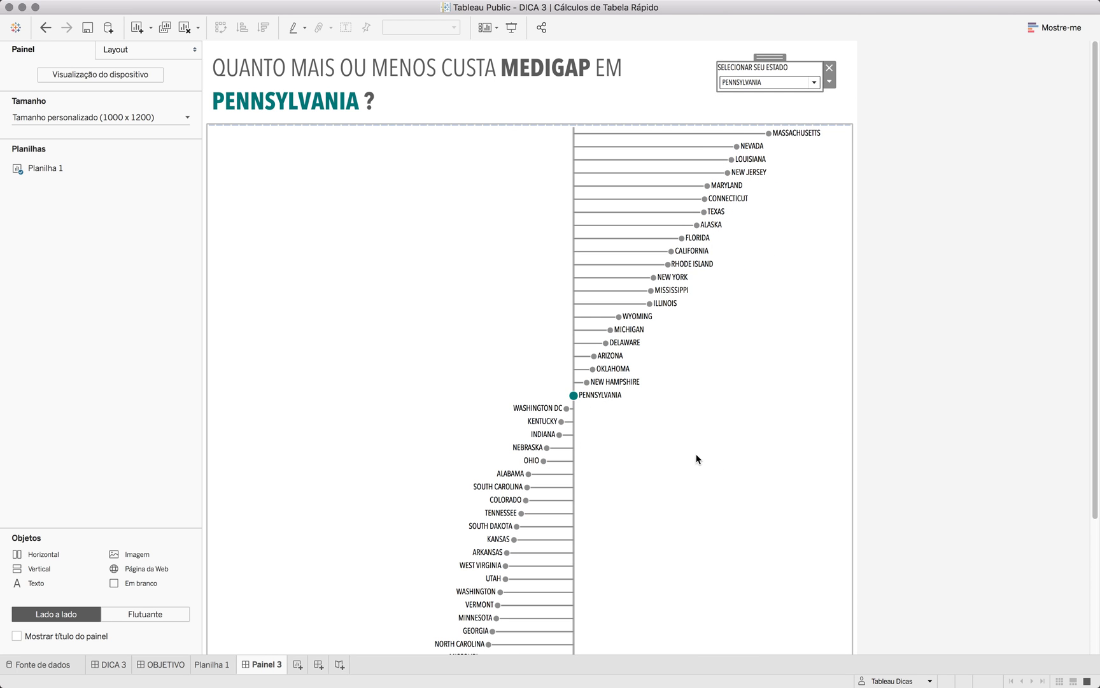
{"action": "left_click", "coordinate": [968, 412]}
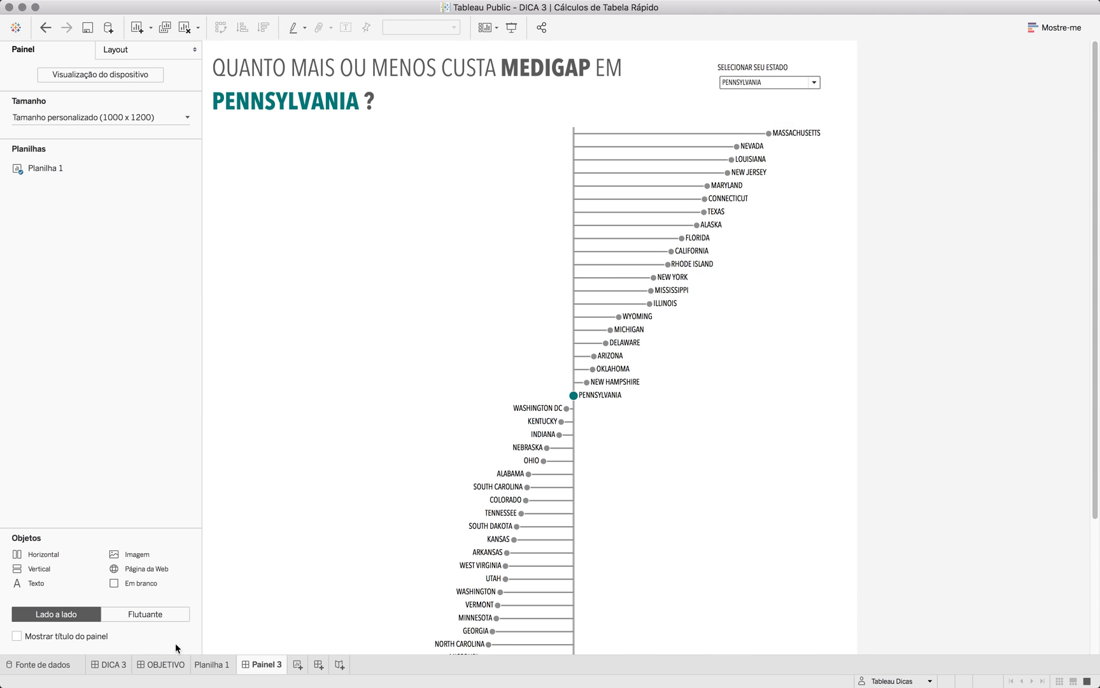
- Consult the OBJETIVO dashboard and add a horizontal container between the title and the chart on Painel 3
{"action": "left_click", "coordinate": [166, 663]}
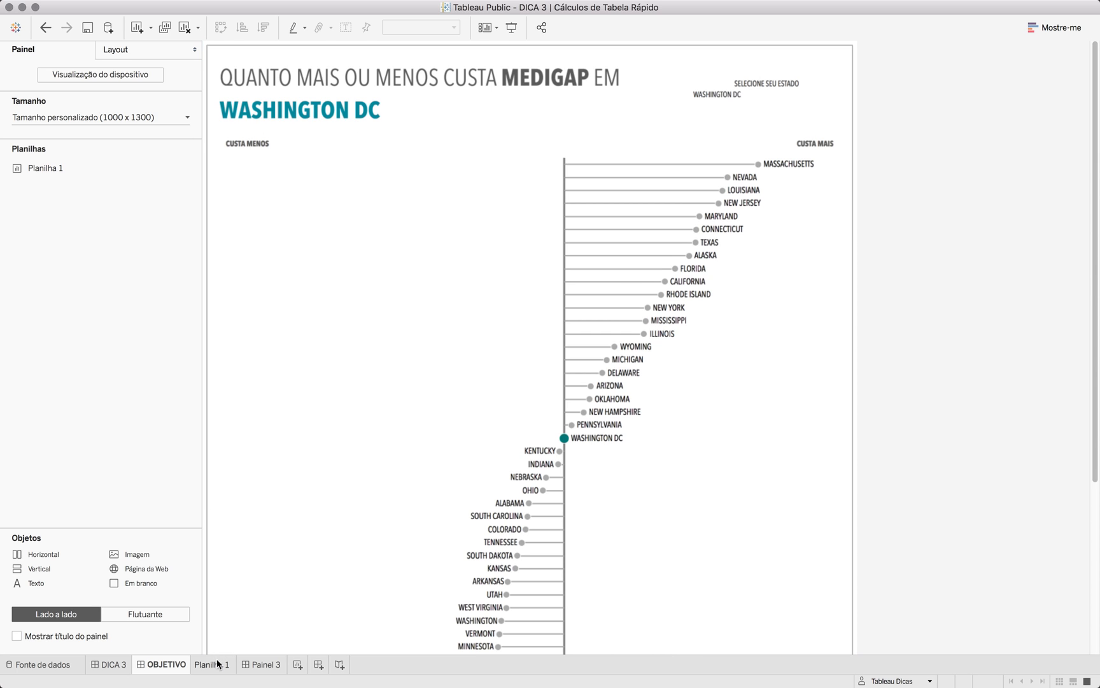
{"action": "left_click", "coordinate": [259, 664]}
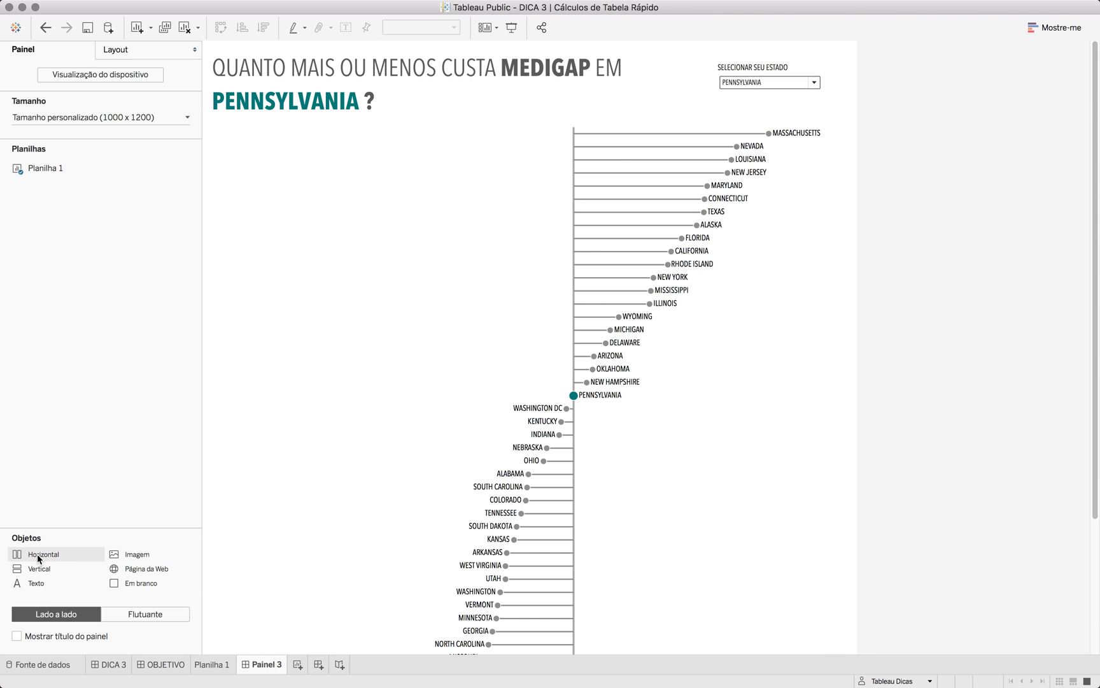
{"action": "left_click_drag", "start_coordinate": [38, 558], "coordinate": [414, 123]}
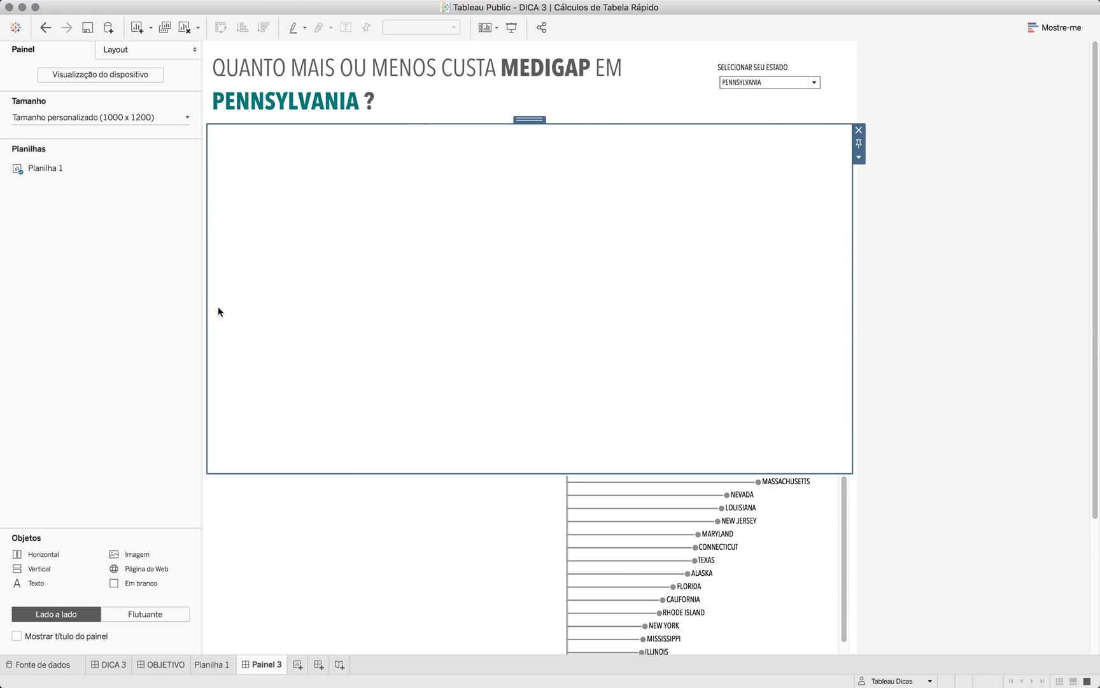
{"action": "left_click", "coordinate": [58, 291]}
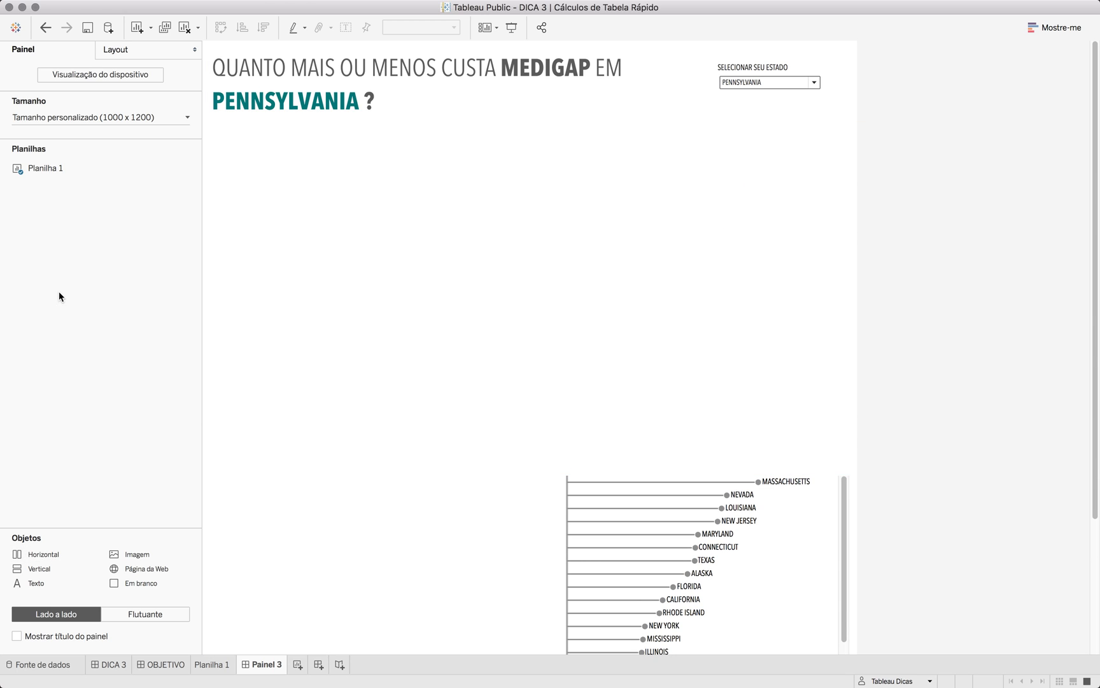
- Add the text CUSTA MENOS in bold, size 10, inside the empty horizontal container under the title
{"action": "left_click_drag", "start_coordinate": [32, 570], "coordinate": [454, 232]}
{"action": "type", "text": "CUS"}
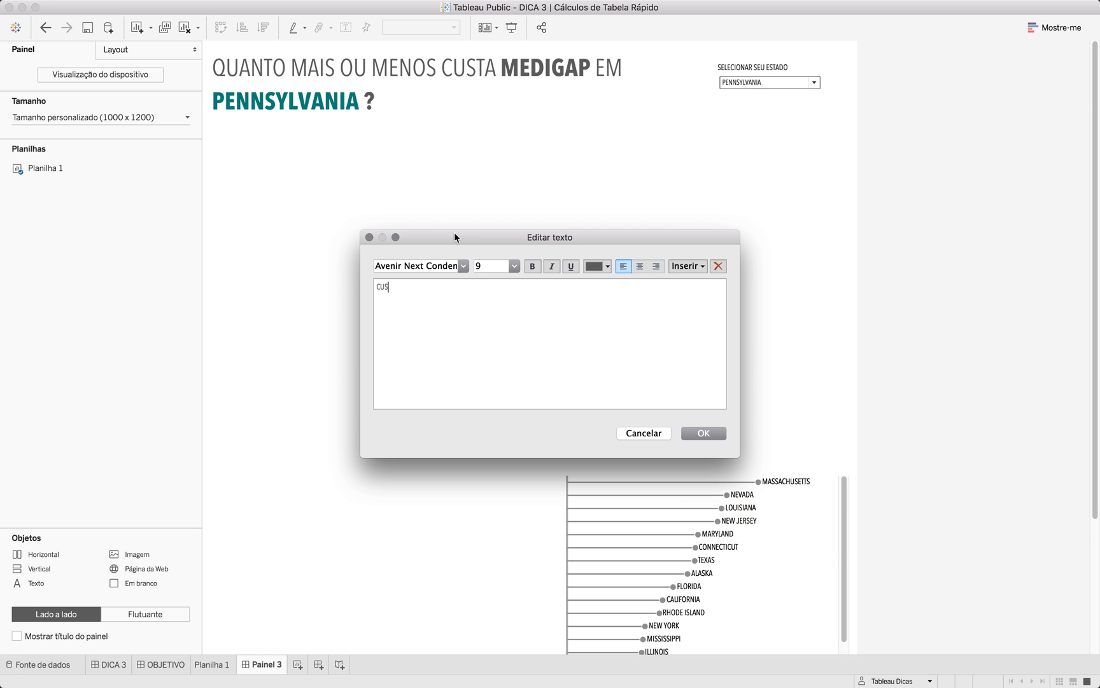
{"action": "type", "text": "TA MENOS"}
{"action": "key", "text": "super+a"}
{"action": "left_click", "coordinate": [533, 266]}
{"action": "left_click", "coordinate": [514, 267]}
{"action": "left_click", "coordinate": [500, 302]}
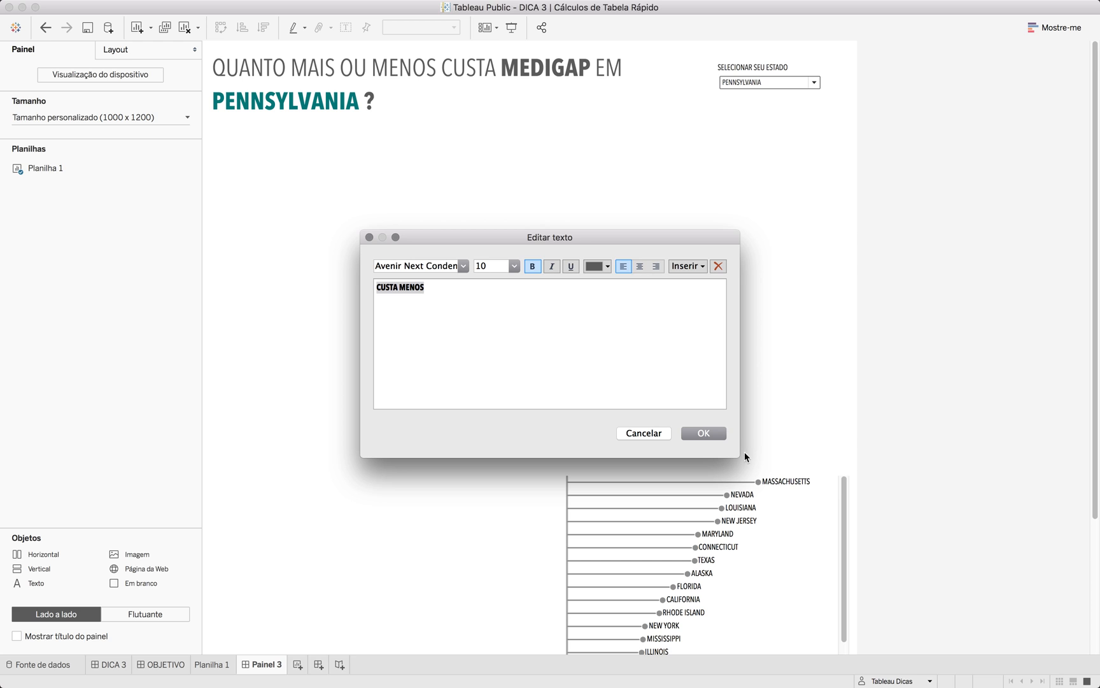
{"action": "left_click", "coordinate": [707, 434]}
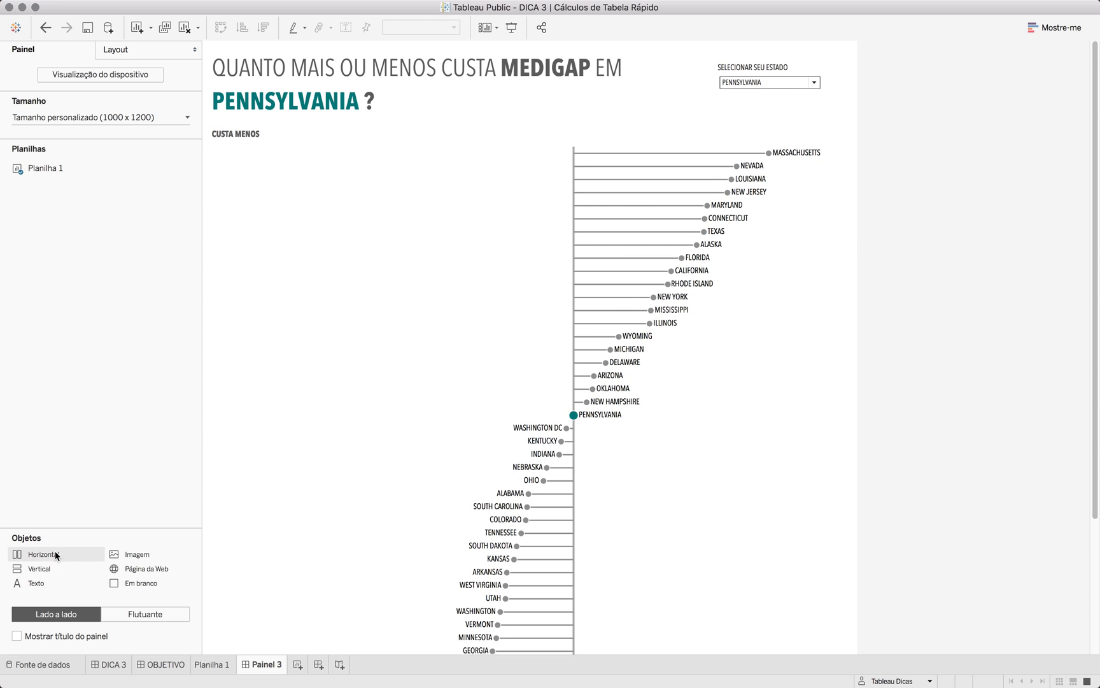
- Add the text CUSTA MAIS beside CUSTA MENOS at the container's far end, in bold, size 10 and right-aligned
{"action": "left_click_drag", "start_coordinate": [35, 584], "coordinate": [811, 140]}
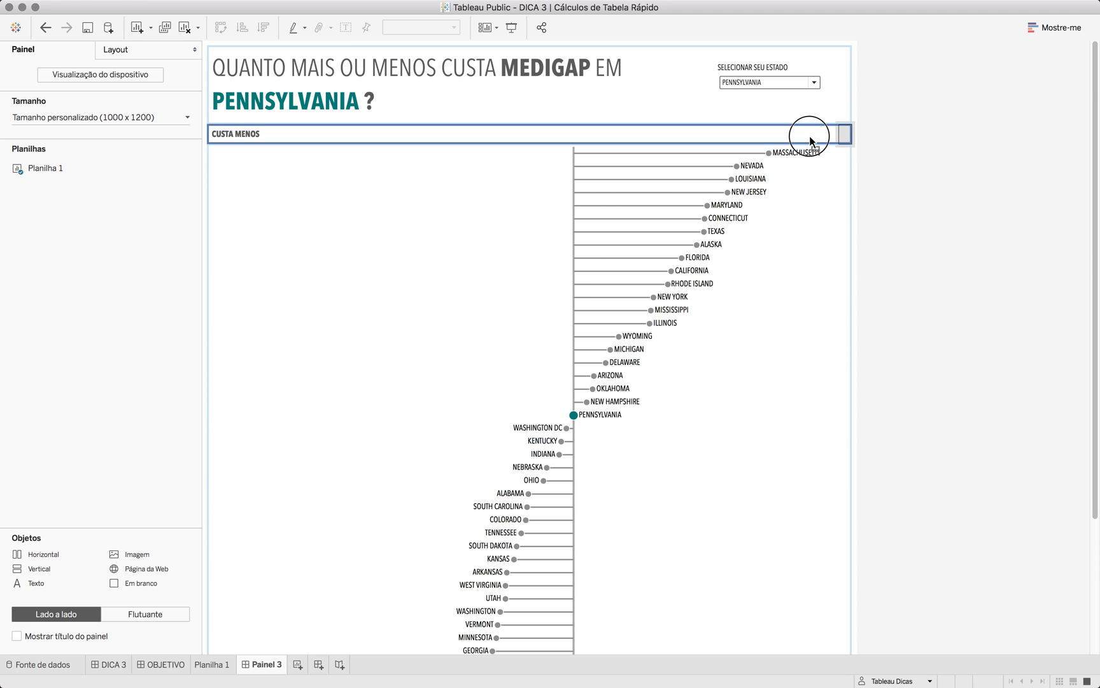
{"action": "left_click_drag", "start_coordinate": [811, 140], "coordinate": [810, 140]}
{"action": "type", "text": "CUSTA MAIS"}
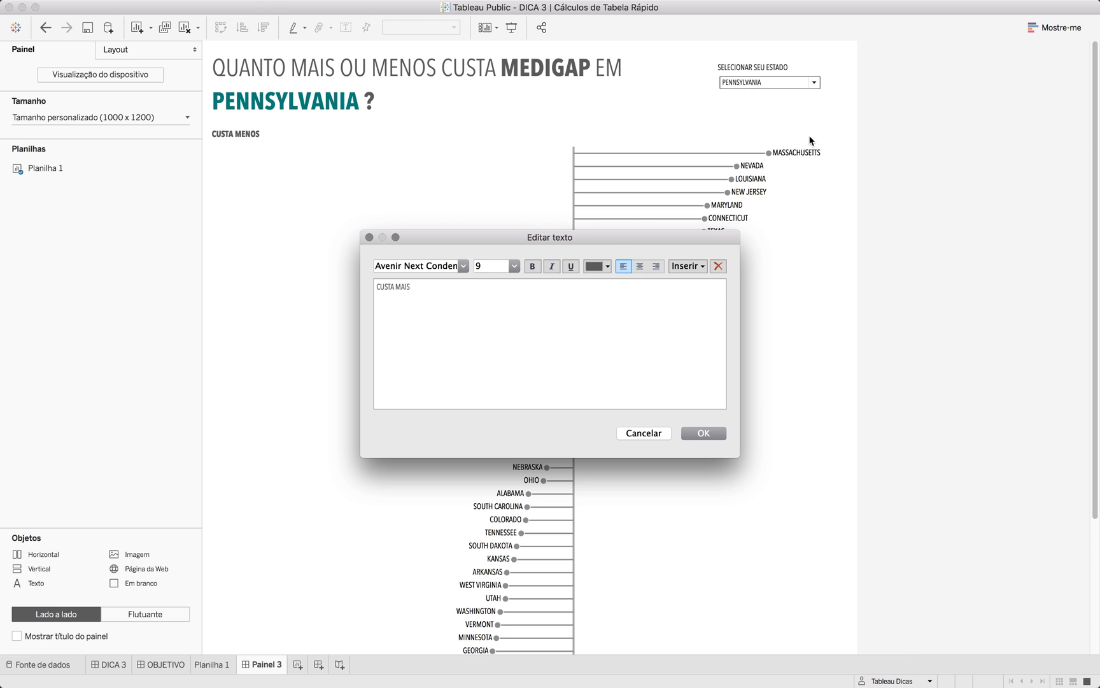
{"action": "key", "text": "super+a"}
{"action": "left_click", "coordinate": [534, 266]}
{"action": "left_click", "coordinate": [515, 267]}
{"action": "left_click", "coordinate": [509, 302]}
{"action": "left_click", "coordinate": [656, 266]}
{"action": "left_click", "coordinate": [702, 433]}
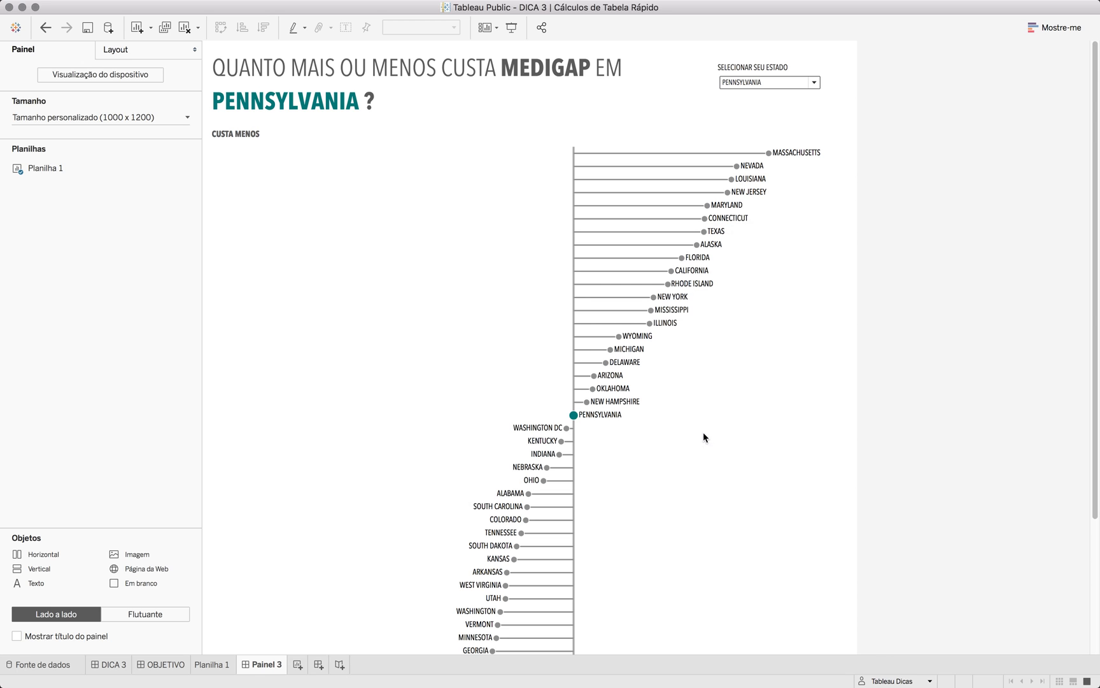
{"action": "left_click", "coordinate": [997, 359]}
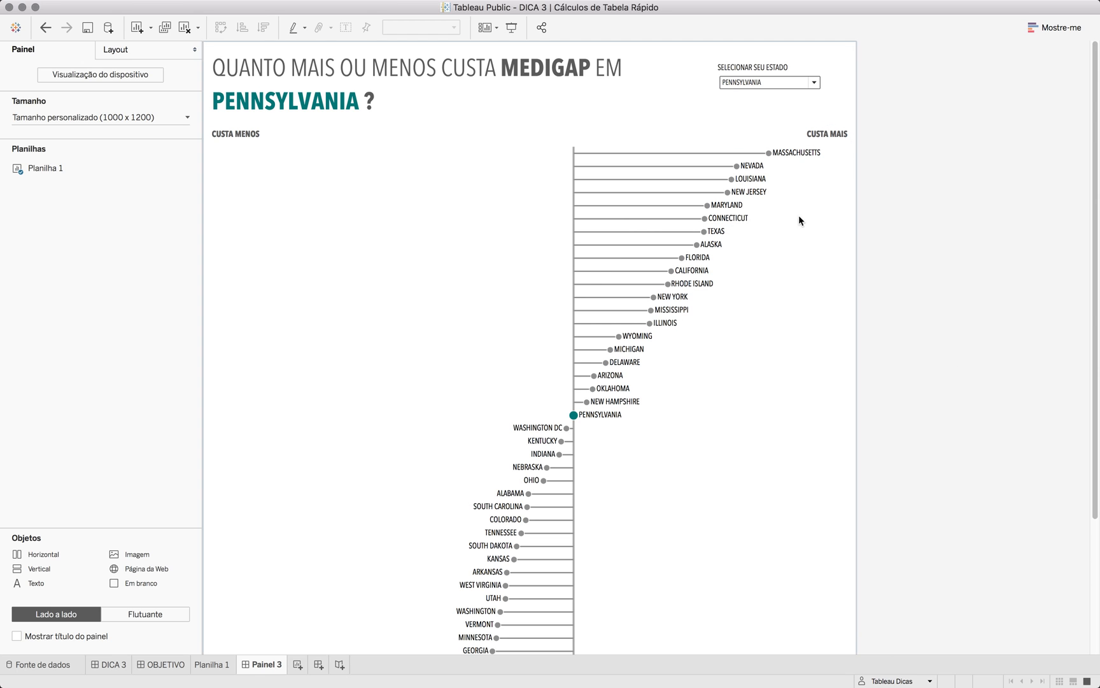
- Set the outer padding of the horizontal container with the two cost labels to 5 on its left and right sides only
{"action": "left_click", "coordinate": [715, 137]}
{"action": "left_click_drag", "start_coordinate": [697, 125], "coordinate": [394, 135]}
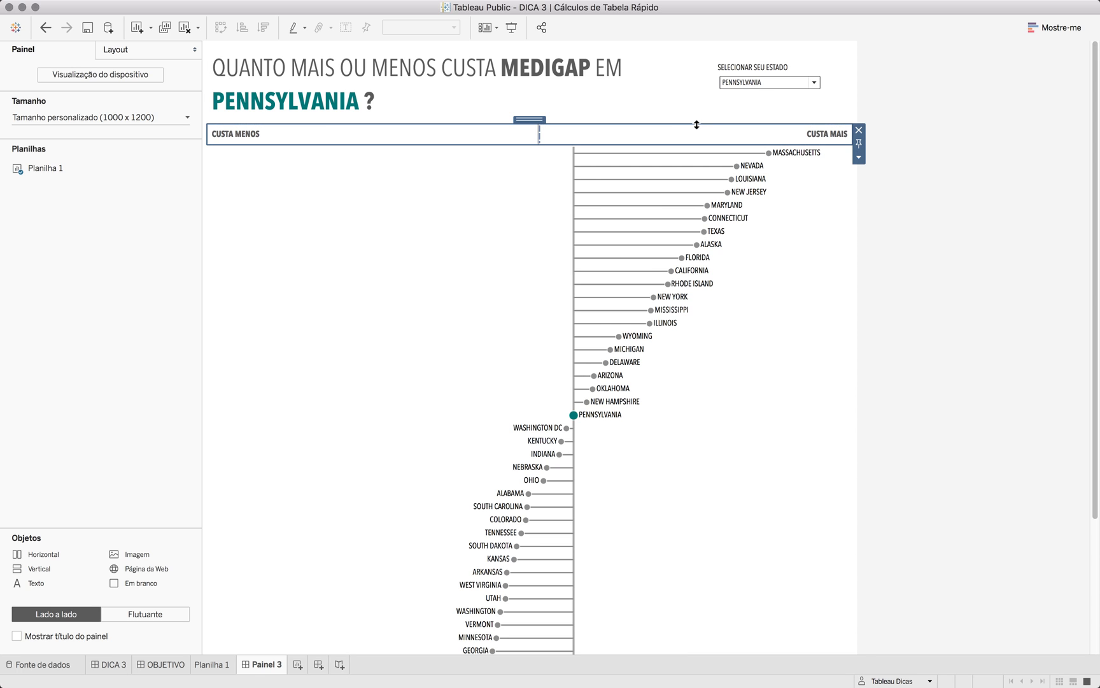
{"action": "left_click", "coordinate": [160, 55]}
{"action": "left_click", "coordinate": [55, 321]}
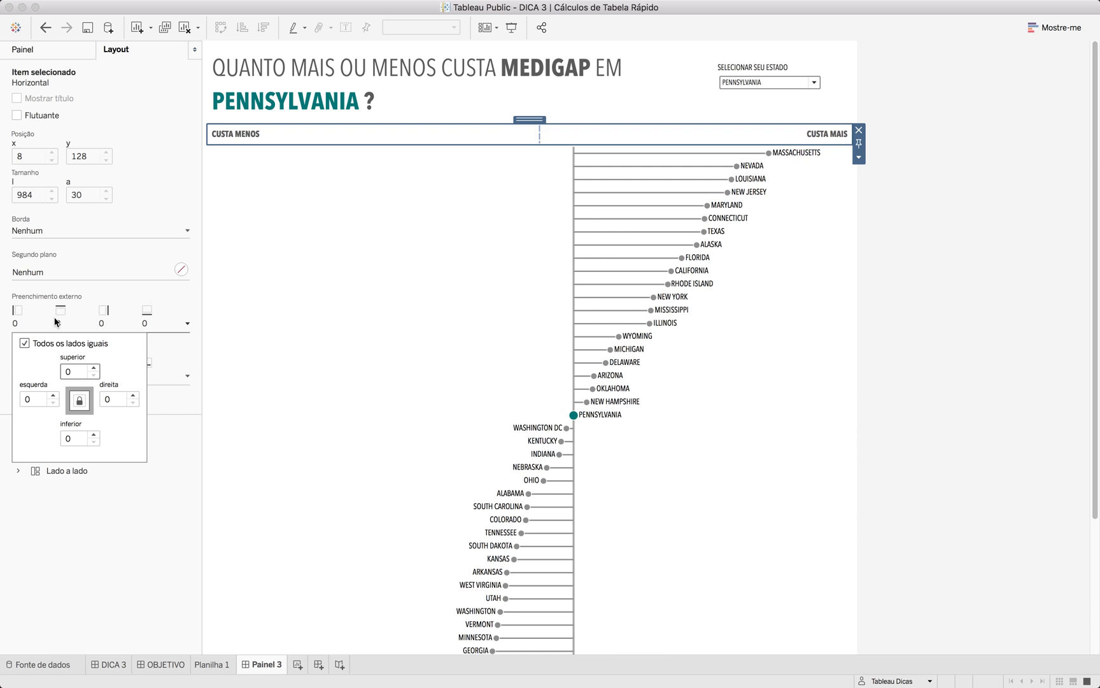
{"action": "left_click", "coordinate": [25, 343]}
{"action": "left_click", "coordinate": [40, 395]}
{"action": "type", "text": "5"}
{"action": "key", "text": "Return"}
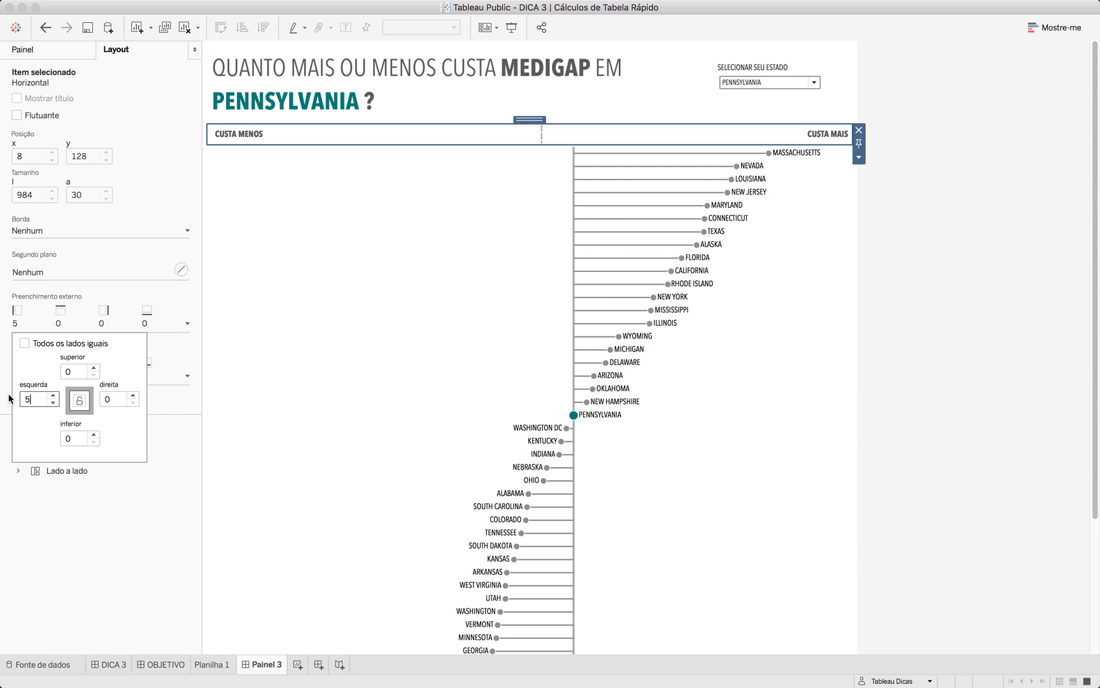
{"action": "left_click", "coordinate": [120, 397]}
{"action": "key", "text": "BackSpace"}
{"action": "type", "text": "0"}
{"action": "key", "text": "Return"}
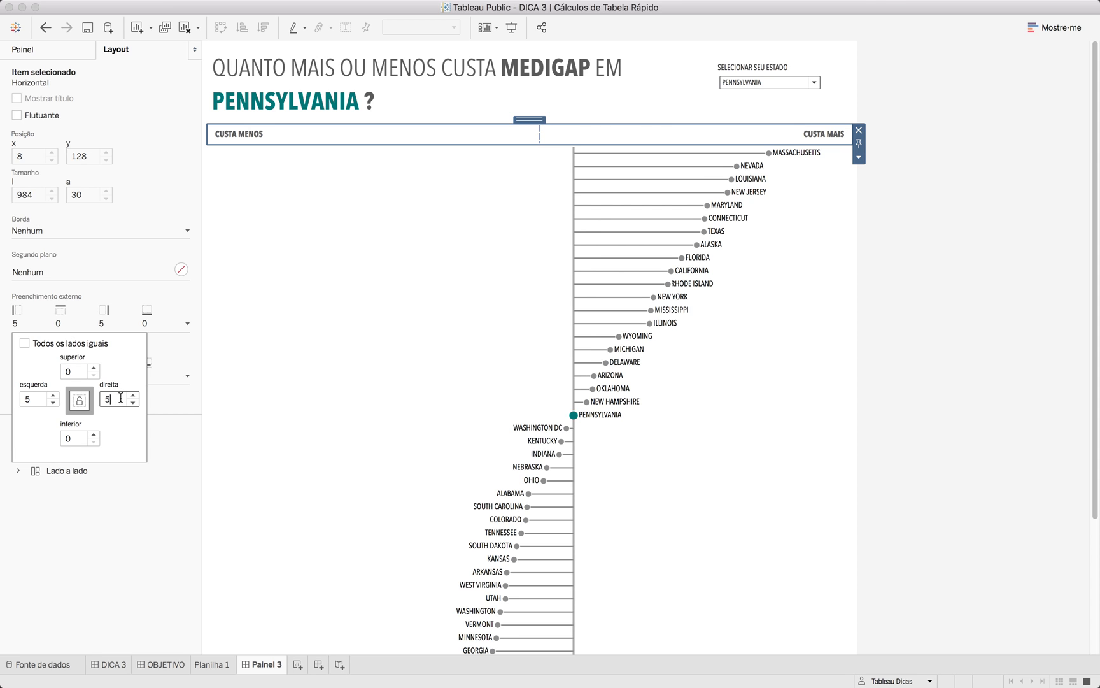
{"action": "left_click", "coordinate": [1059, 317]}
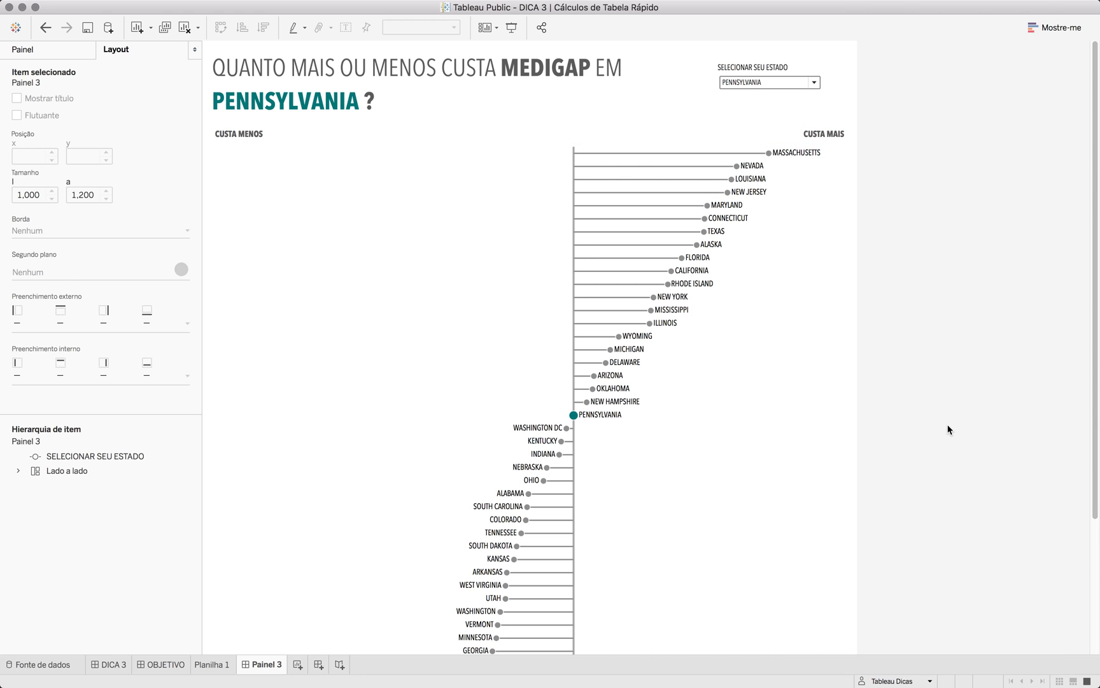
- Add a horizontal container across the full width of the dashboard below the chart
{"action": "scroll", "coordinate": [949, 430], "scroll_direction": "down", "scroll_amount": 5}
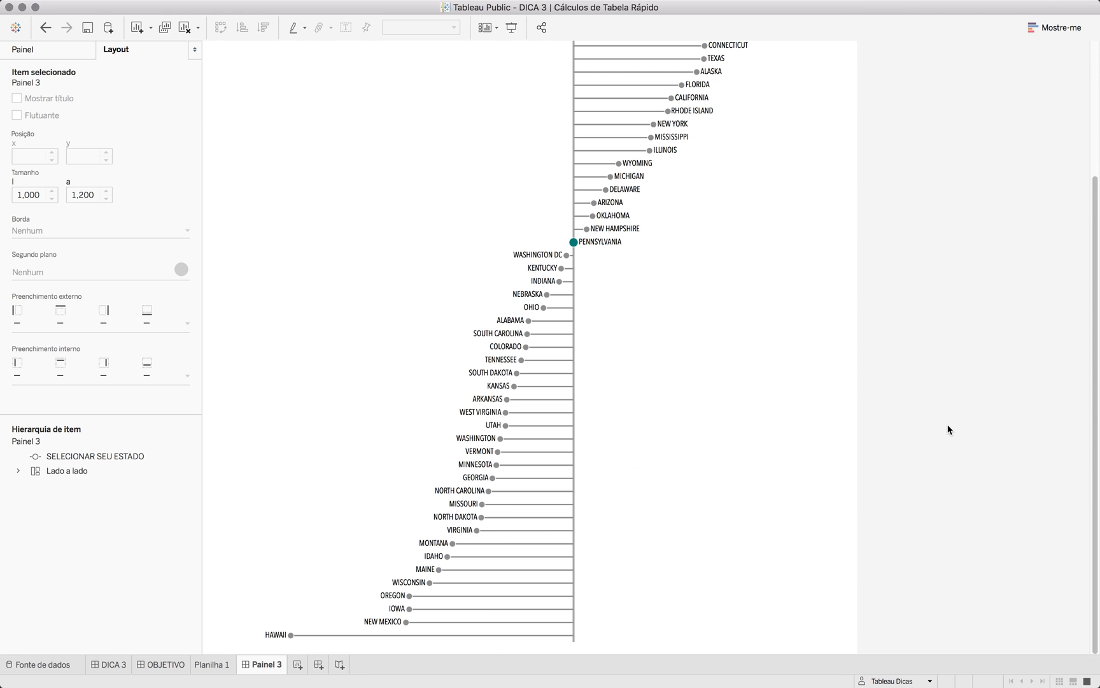
{"action": "left_click", "coordinate": [69, 51]}
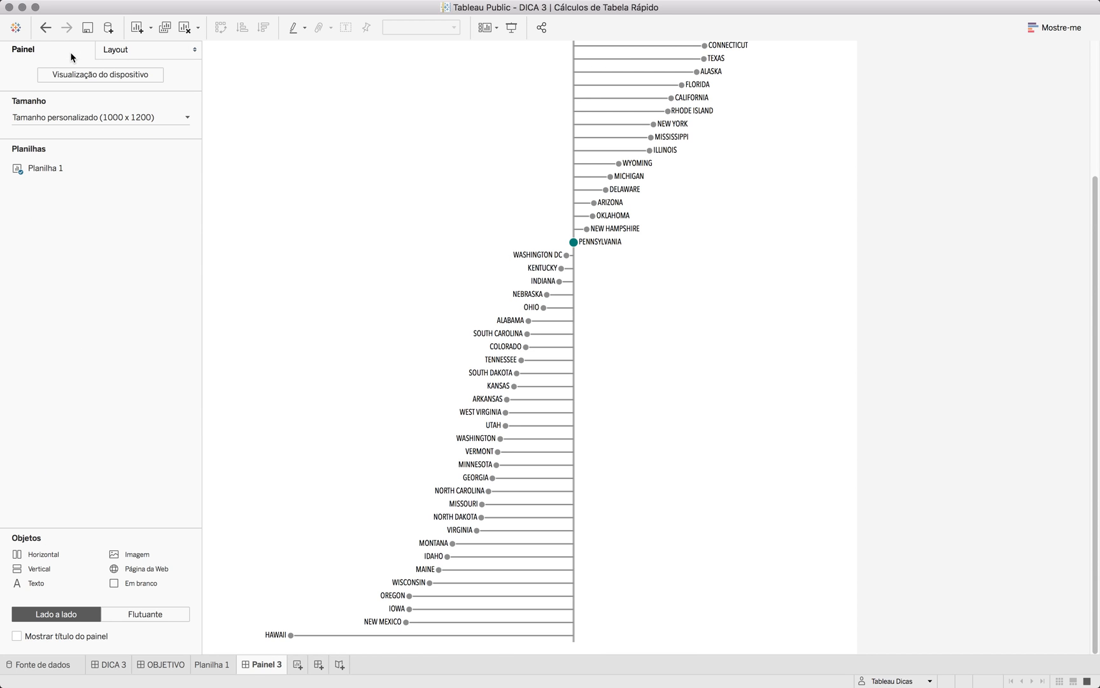
{"action": "left_click", "coordinate": [58, 559]}
{"action": "left_click_drag", "start_coordinate": [58, 559], "coordinate": [278, 628]}
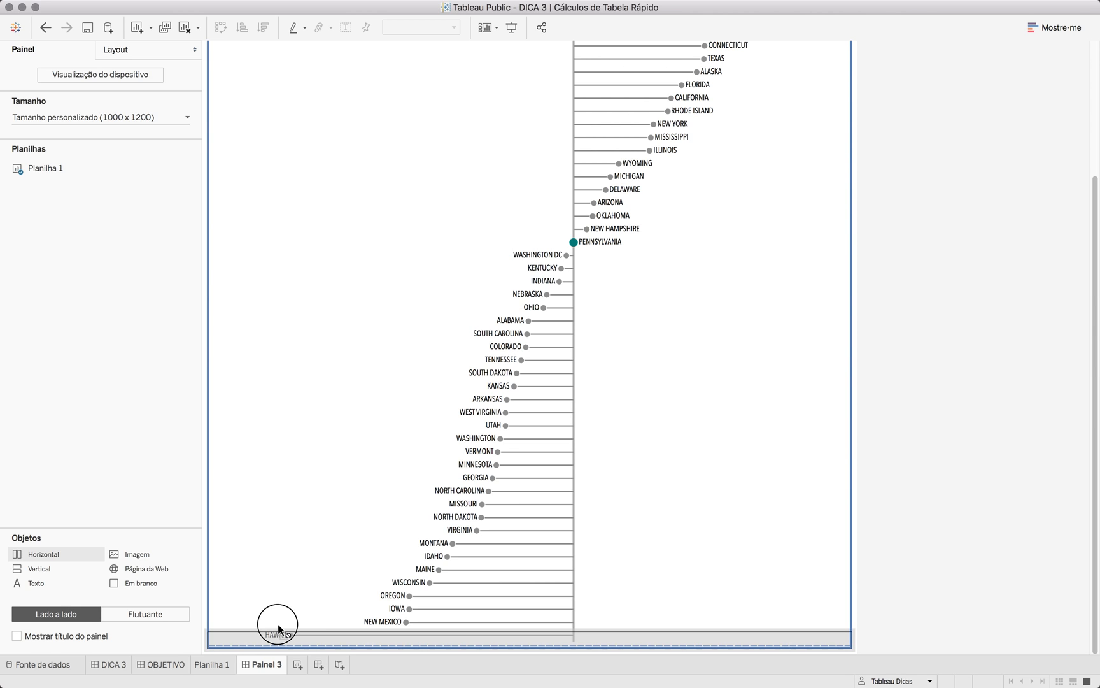
{"action": "left_click_drag", "start_coordinate": [278, 628], "coordinate": [277, 629]}
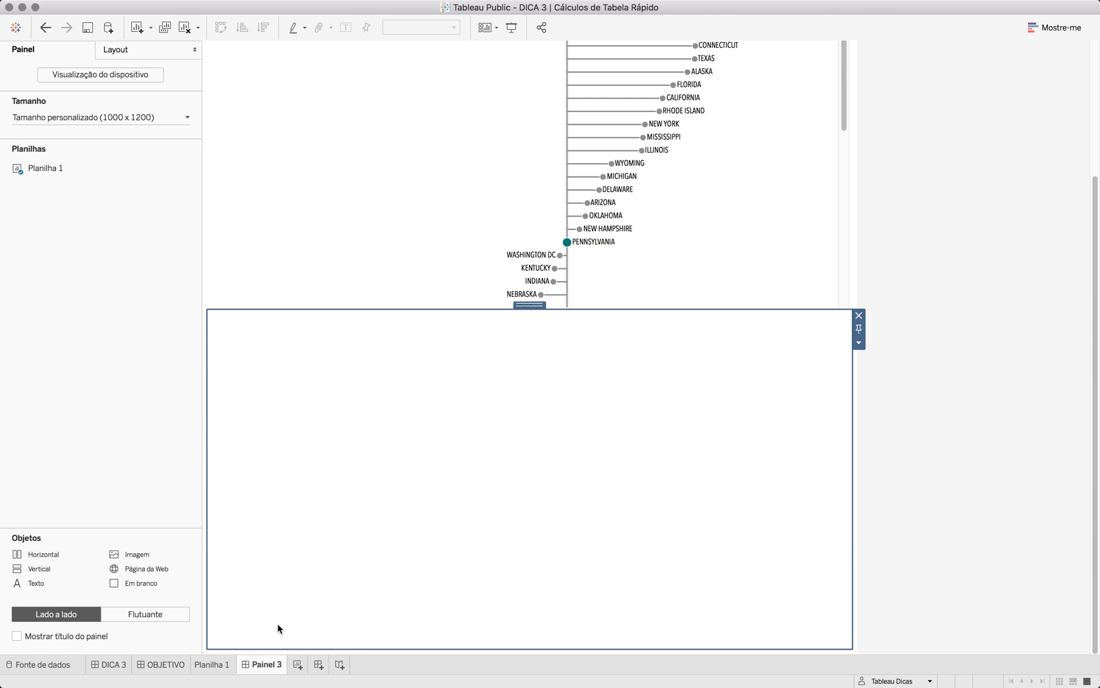
{"action": "left_click", "coordinate": [117, 438]}
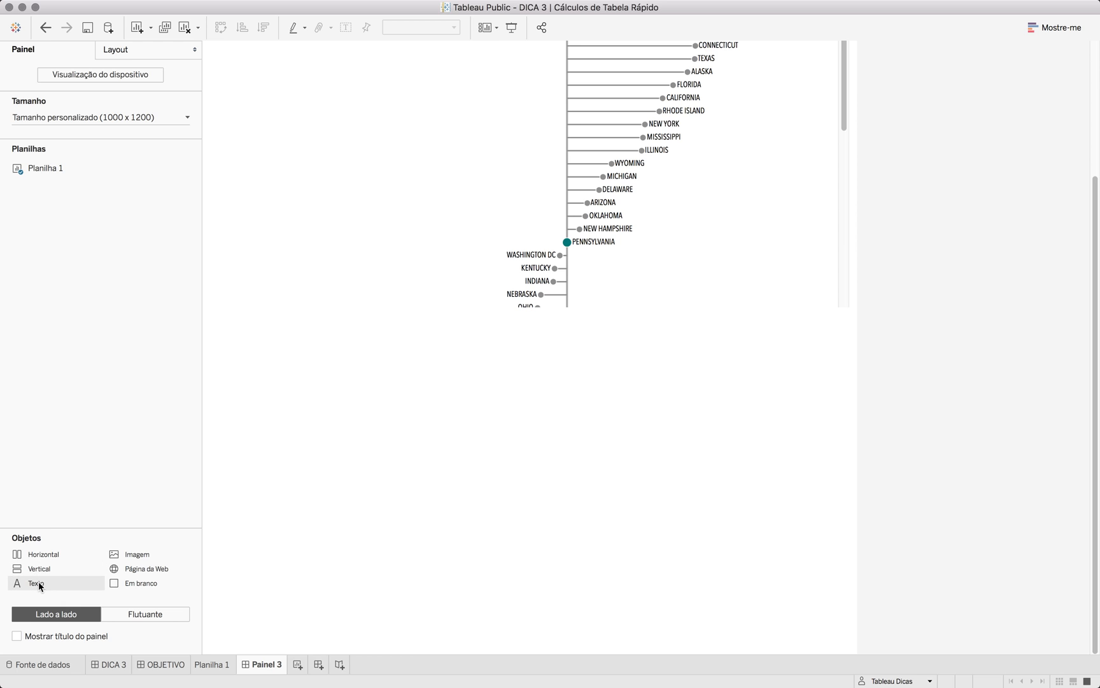
{"action": "left_click_drag", "start_coordinate": [38, 581], "coordinate": [433, 496]}
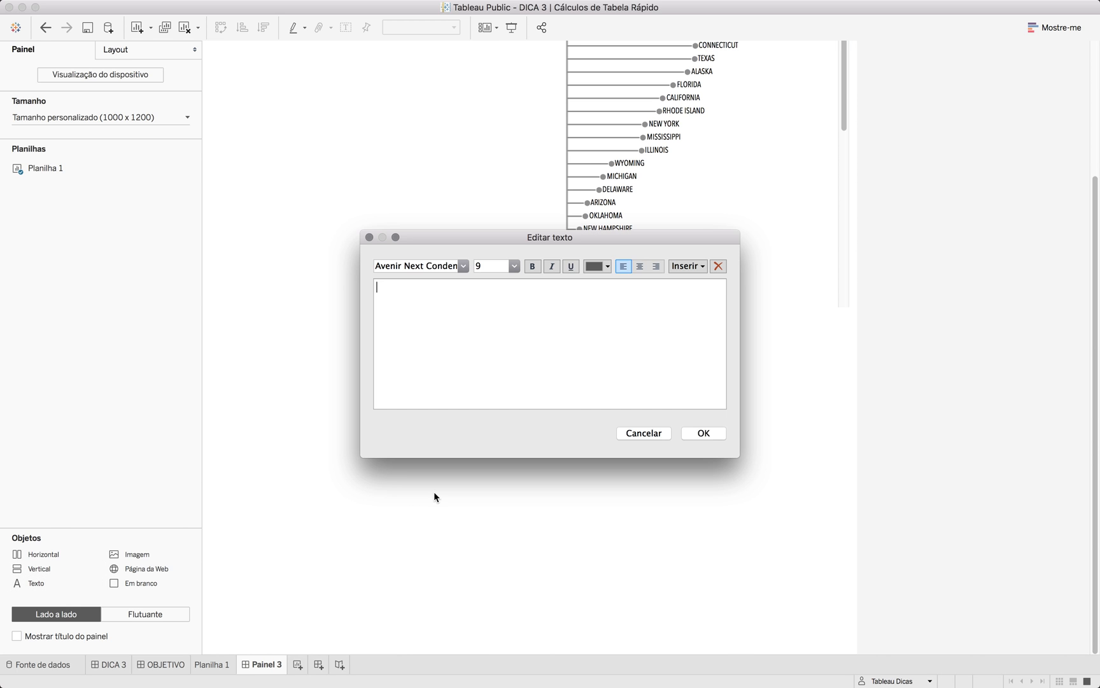
{"action": "type", "text": "RODRIGO"}
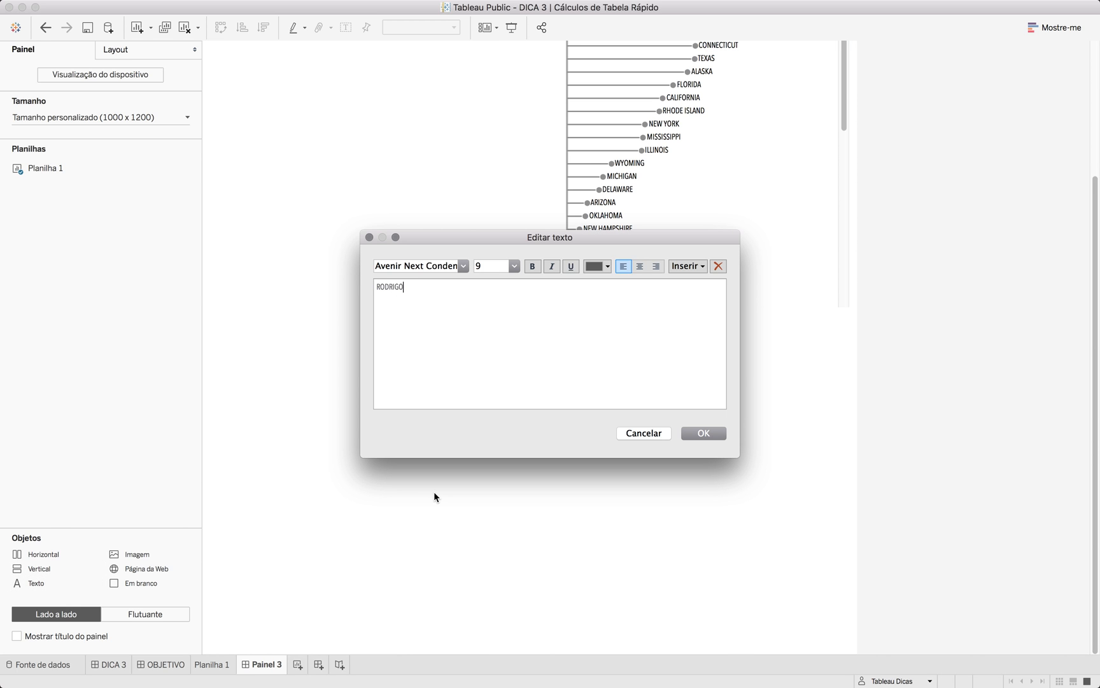
{"action": "type", "text": "C CALLONI | VISUAL ANALYTICS"}
{"action": "key", "text": "Return"}
{"action": "type", "text": "@TABLEAUDICAS"}
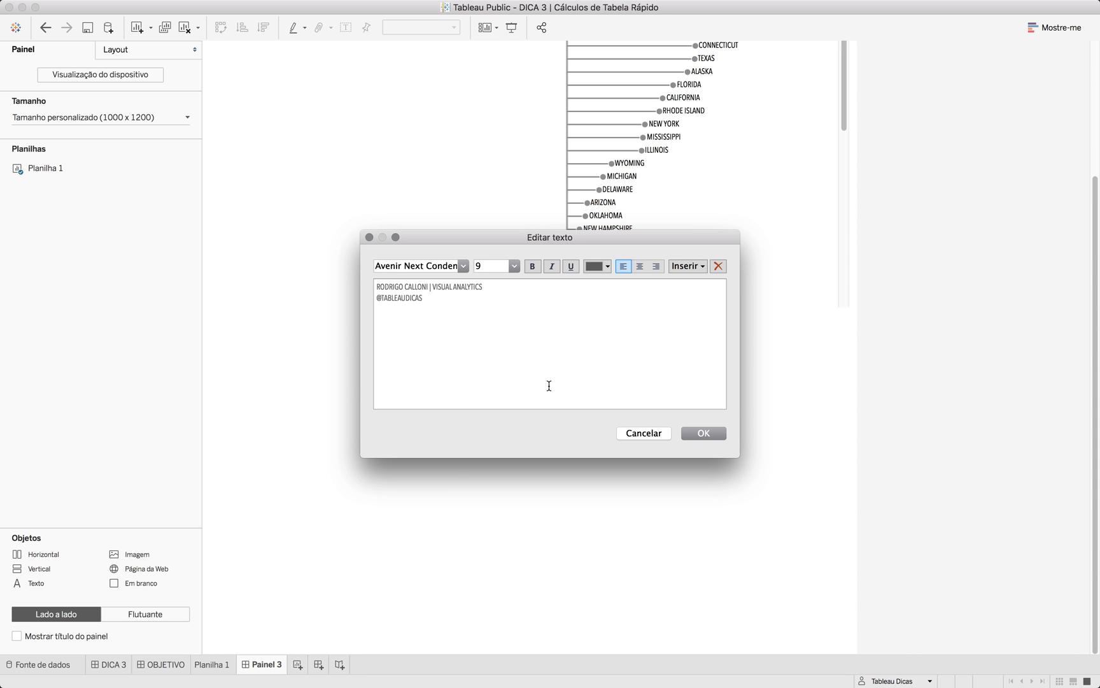
{"action": "key", "text": "super+a"}
{"action": "left_click", "coordinate": [639, 266]}
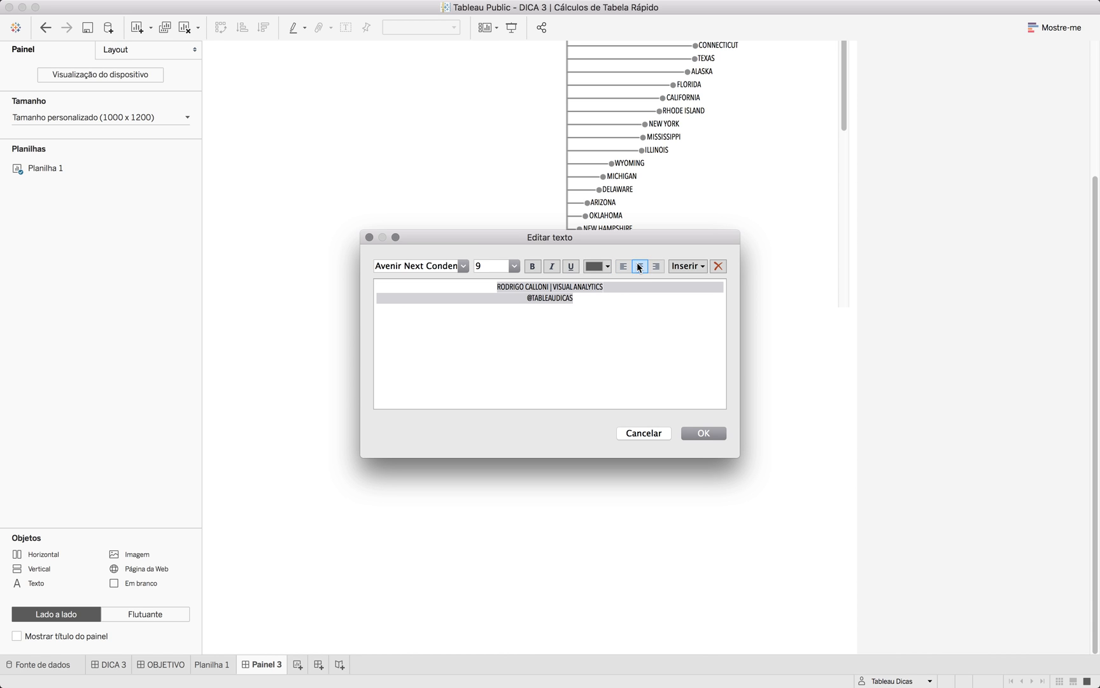
{"action": "left_click", "coordinate": [515, 267]}
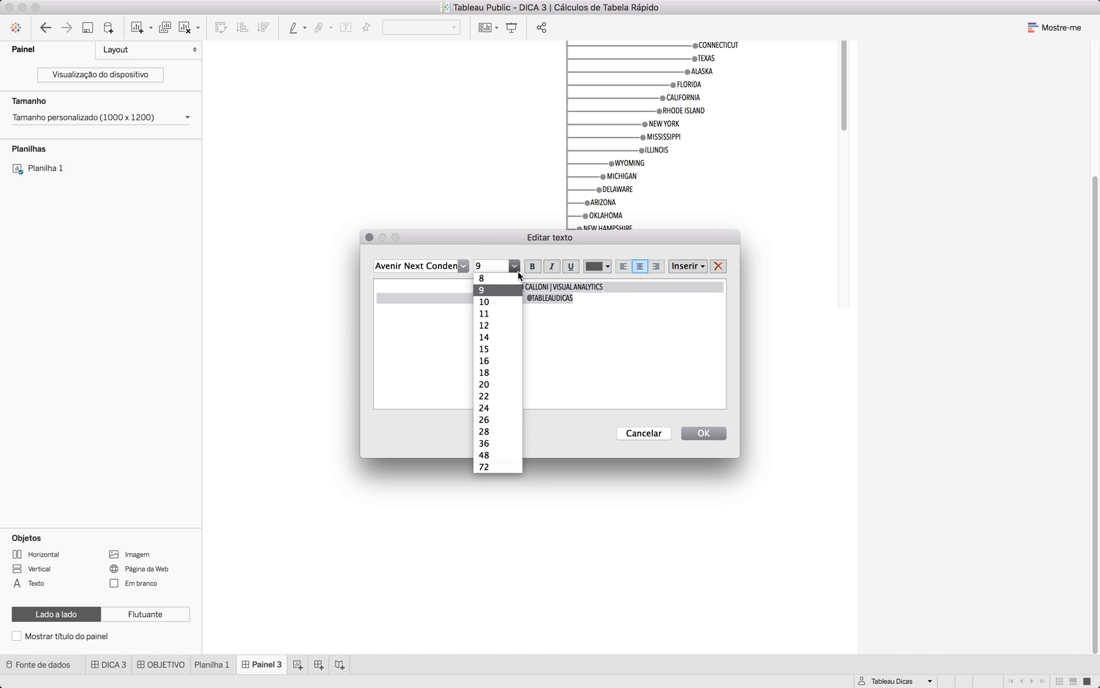
{"action": "left_click", "coordinate": [497, 301]}
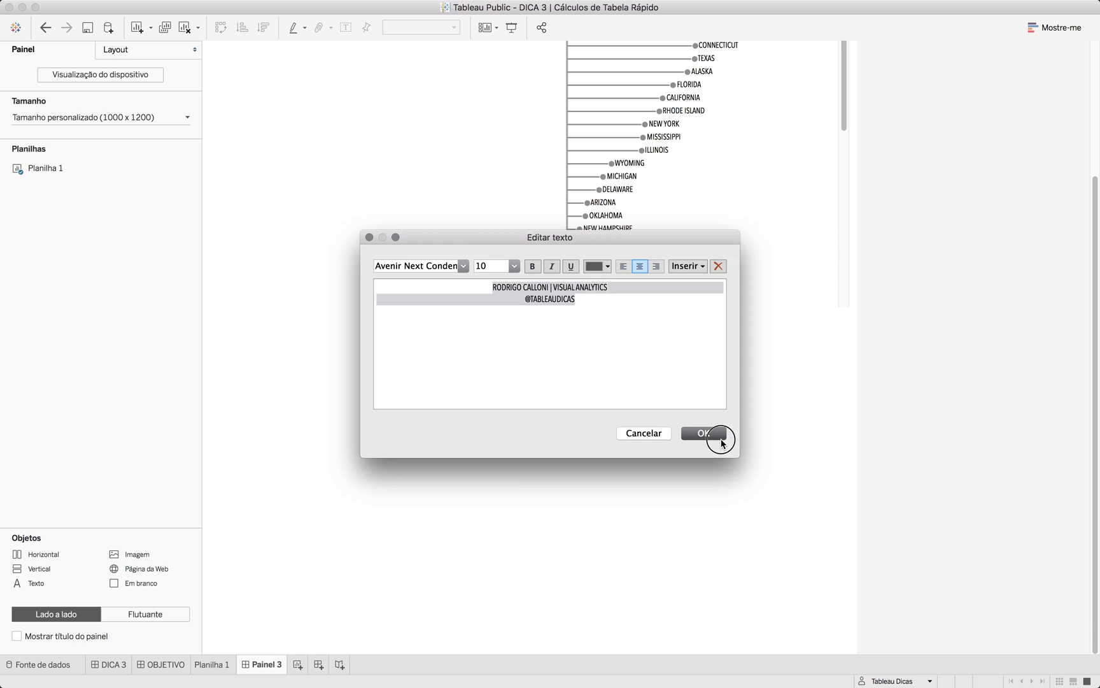
{"action": "left_click", "coordinate": [703, 433]}
{"action": "left_click", "coordinate": [928, 513]}
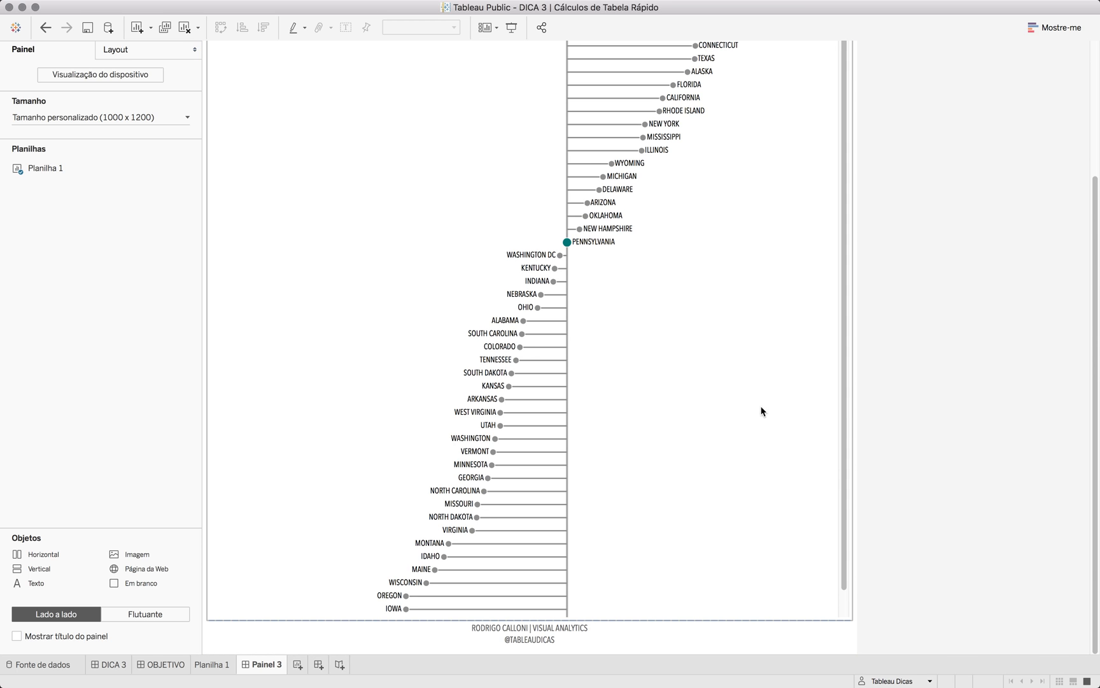
- Set the chart's fit to Exibição inteira and check the dashboard from title to footer
{"action": "scroll", "coordinate": [974, 335], "scroll_direction": "up", "scroll_amount": 5}
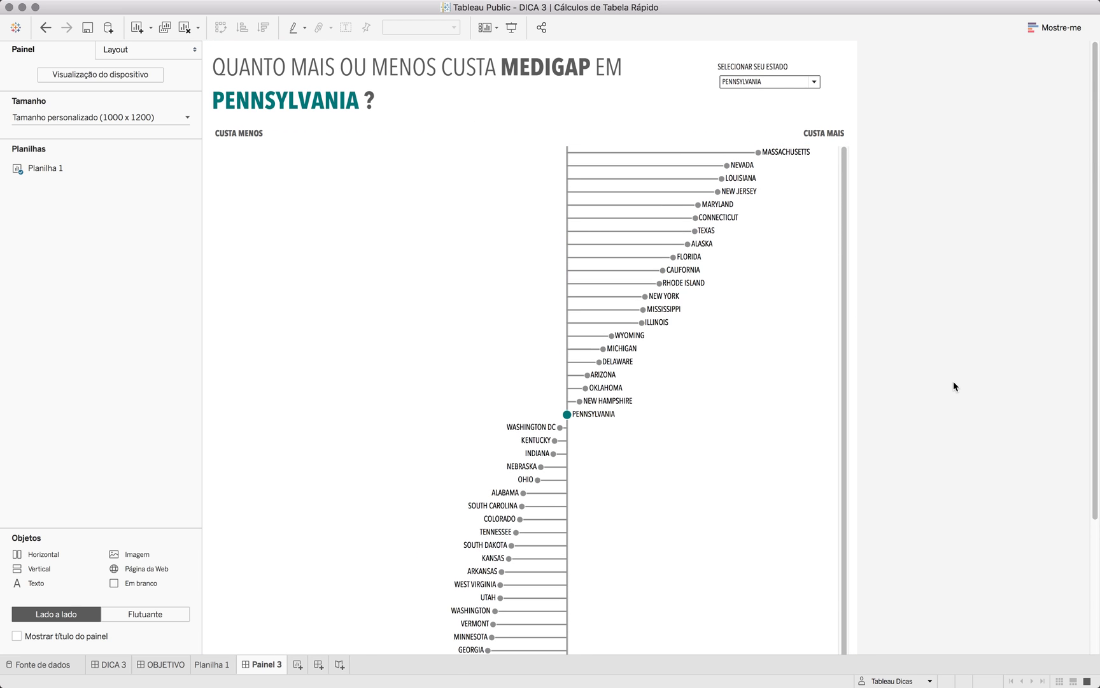
{"action": "scroll", "coordinate": [789, 444], "scroll_direction": "down", "scroll_amount": 5}
{"action": "scroll", "coordinate": [791, 444], "scroll_direction": "up", "scroll_amount": 1}
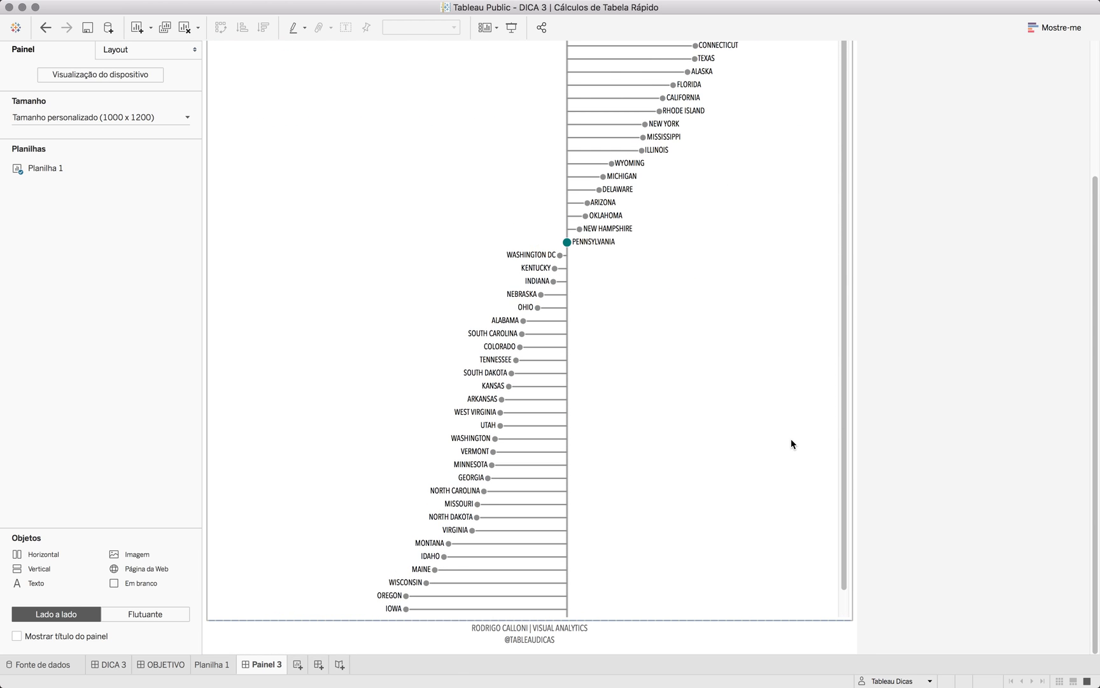
{"action": "scroll", "coordinate": [792, 444], "scroll_direction": "down", "scroll_amount": 1}
{"action": "scroll", "coordinate": [962, 275], "scroll_direction": "up", "scroll_amount": 5}
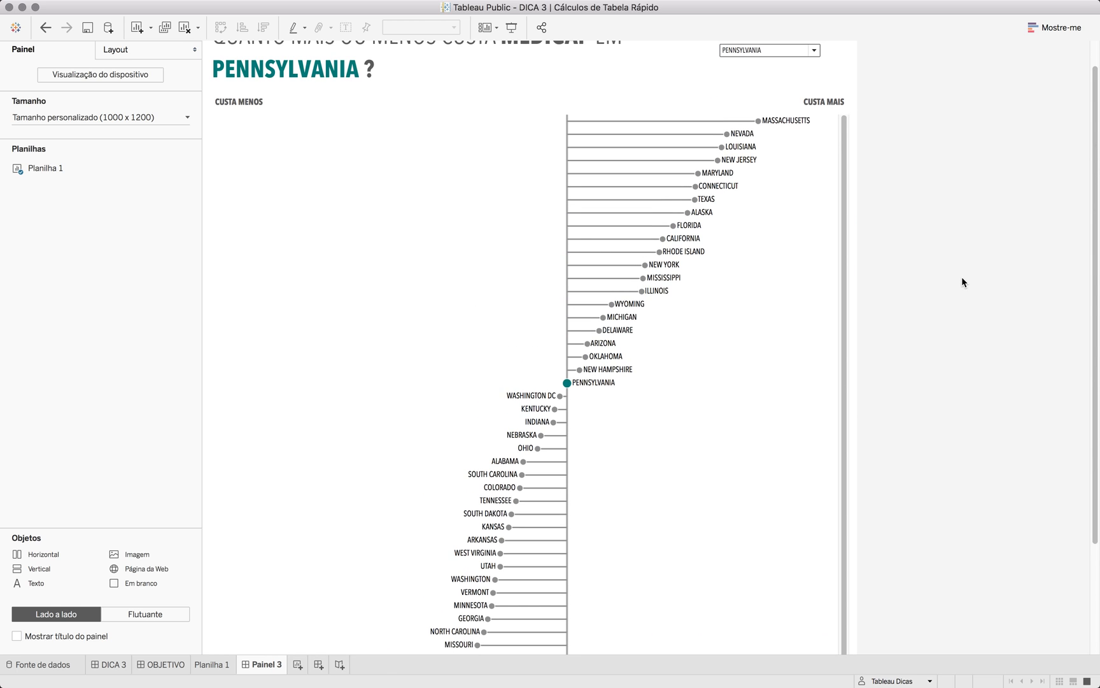
{"action": "left_click", "coordinate": [769, 260]}
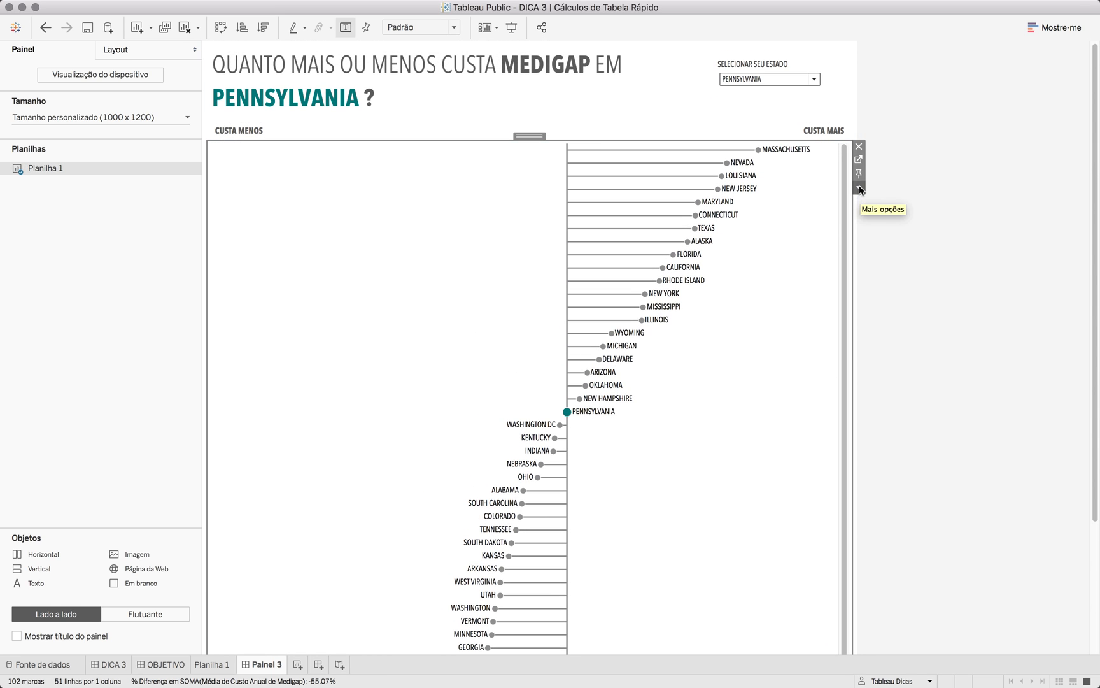
{"action": "left_click", "coordinate": [859, 187]}
{"action": "mouse_move", "coordinate": [886, 229]}
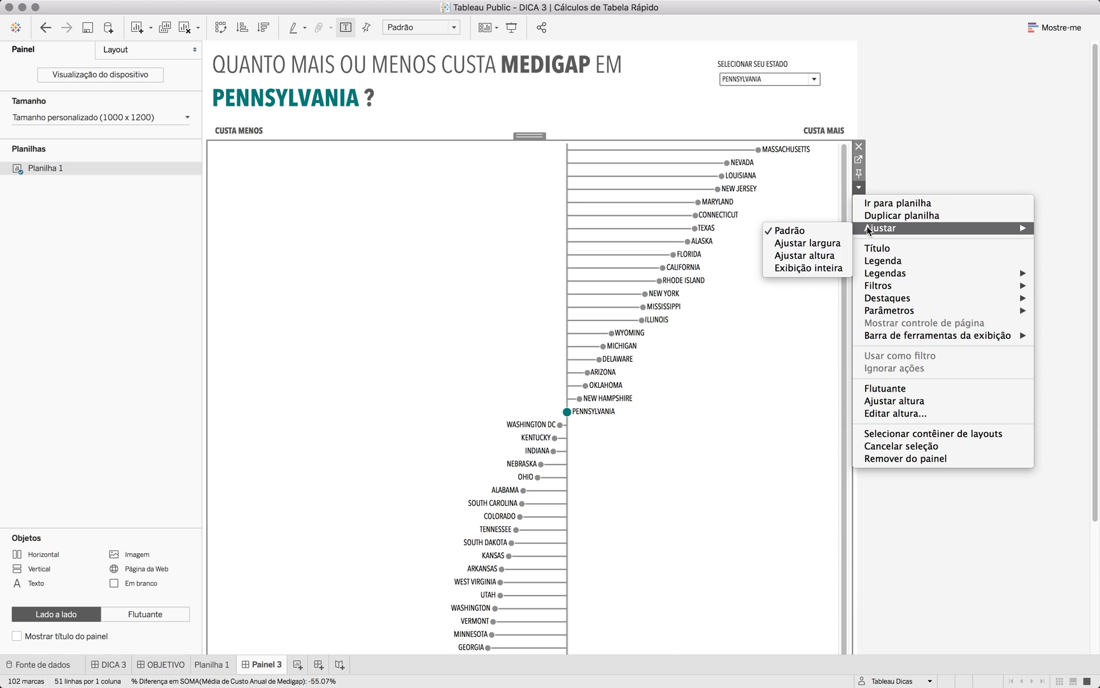
{"action": "left_click", "coordinate": [827, 267]}
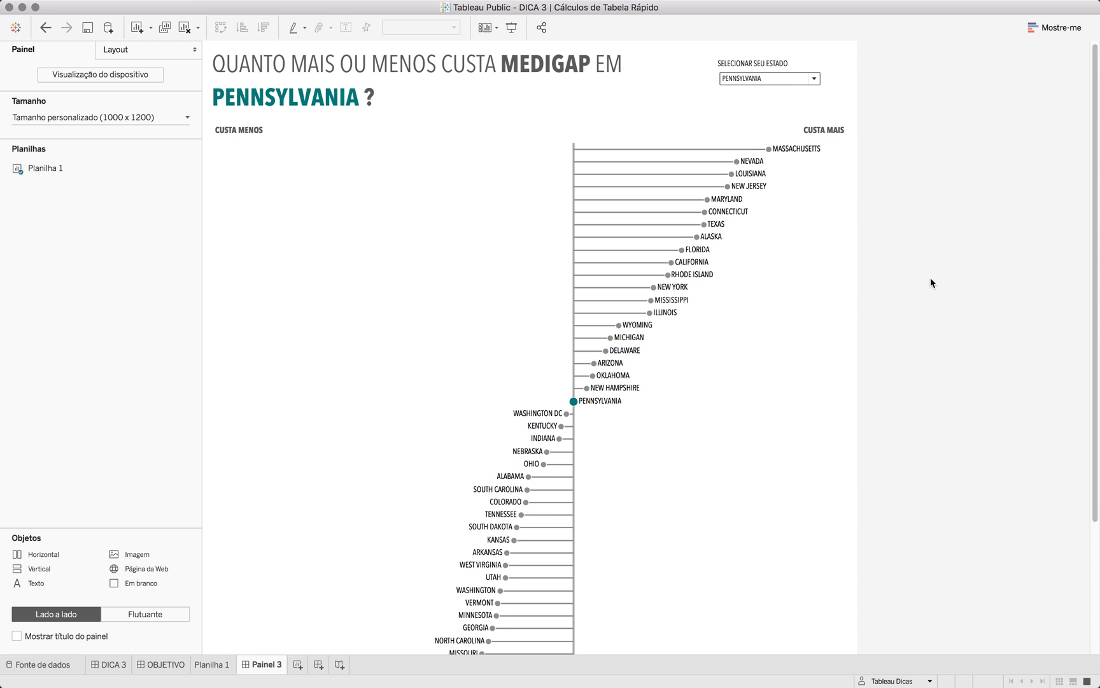
{"action": "scroll", "coordinate": [930, 277], "scroll_direction": "down", "scroll_amount": 5}
{"action": "scroll", "coordinate": [930, 283], "scroll_direction": "up", "scroll_amount": 5}
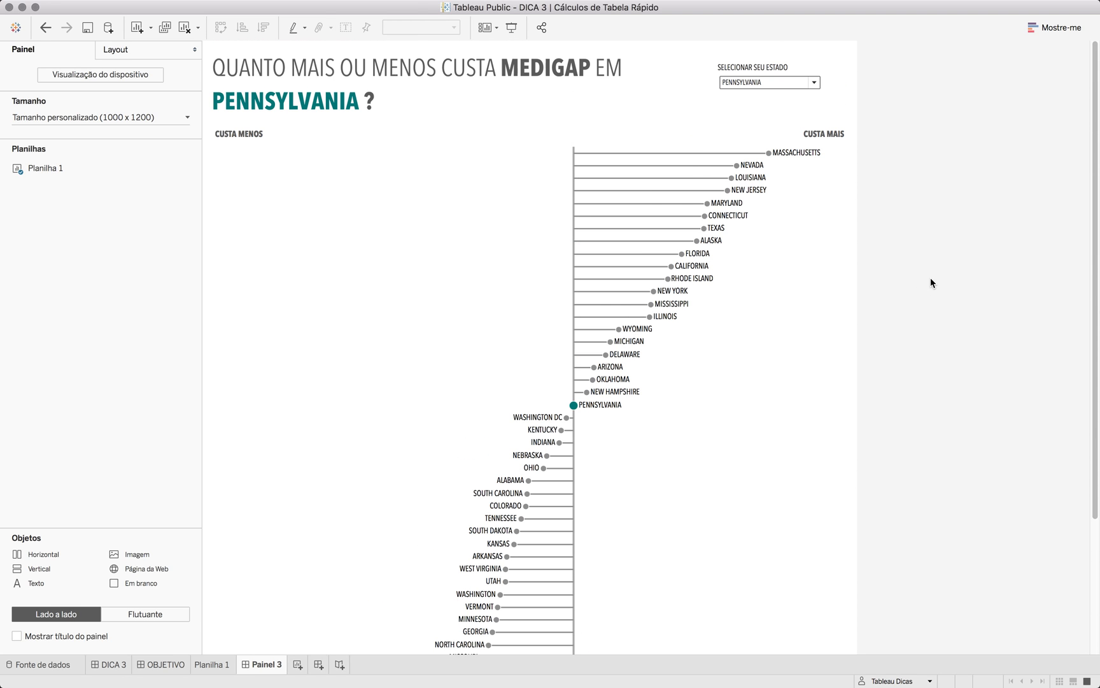
- Set the state selector to WASHINGTON DC and check the dashboard's title, lollipop chart and credit footer
{"action": "left_click", "coordinate": [813, 82]}
{"action": "left_click", "coordinate": [774, 434]}
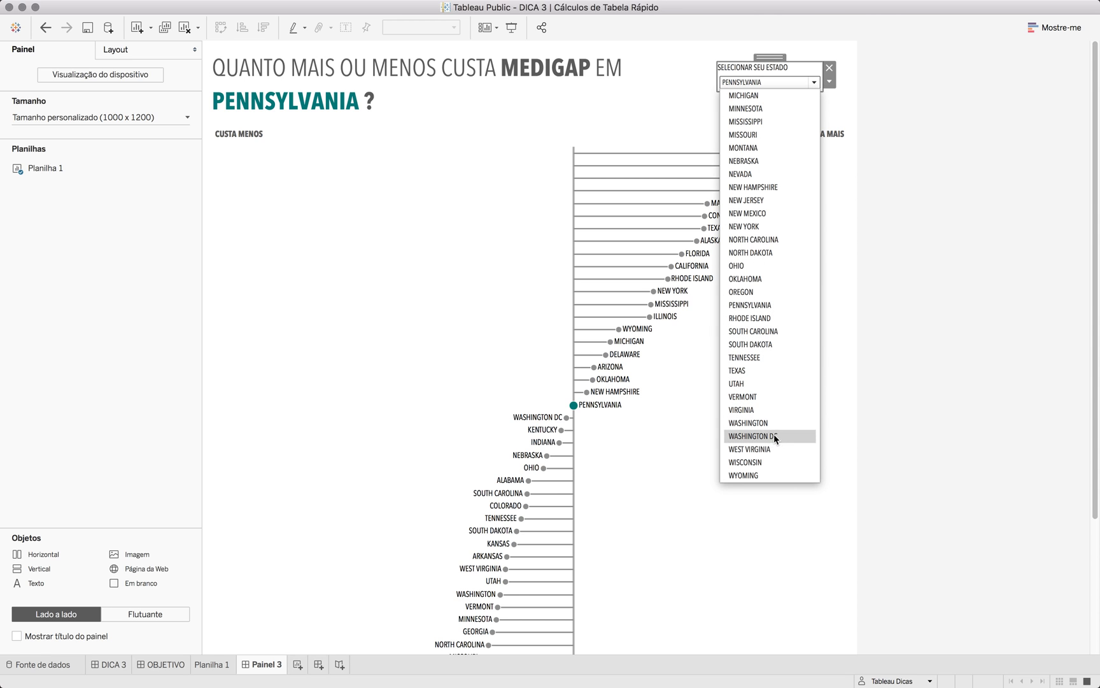
{"action": "left_click", "coordinate": [1026, 337]}
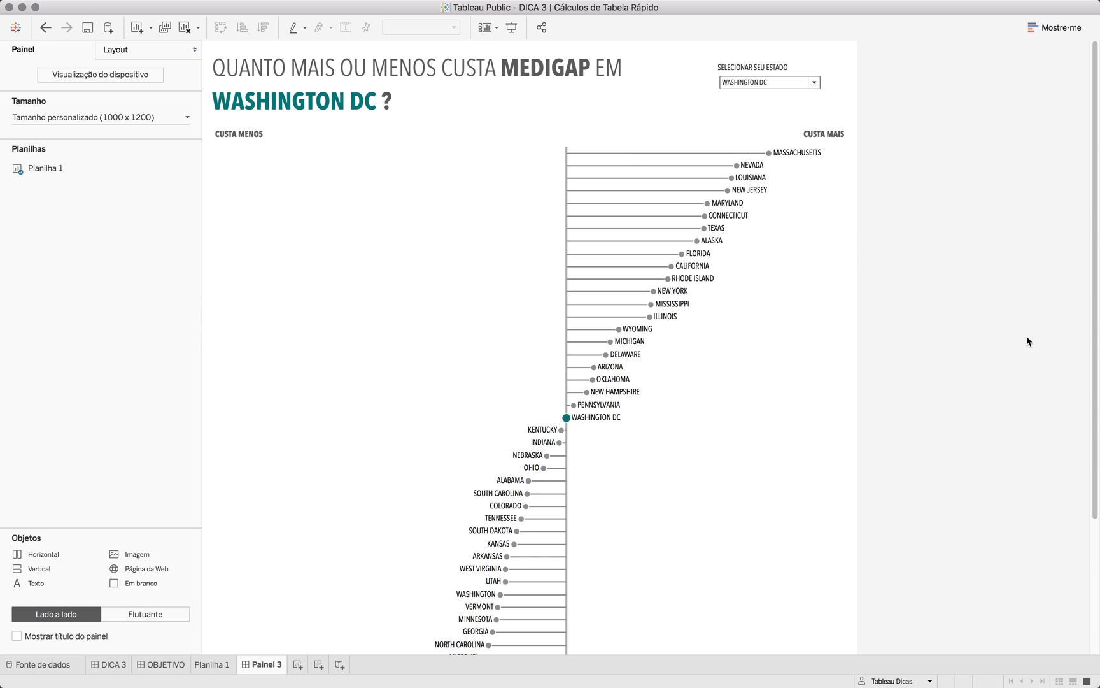
{"action": "scroll", "coordinate": [1027, 337], "scroll_direction": "down", "scroll_amount": 5}
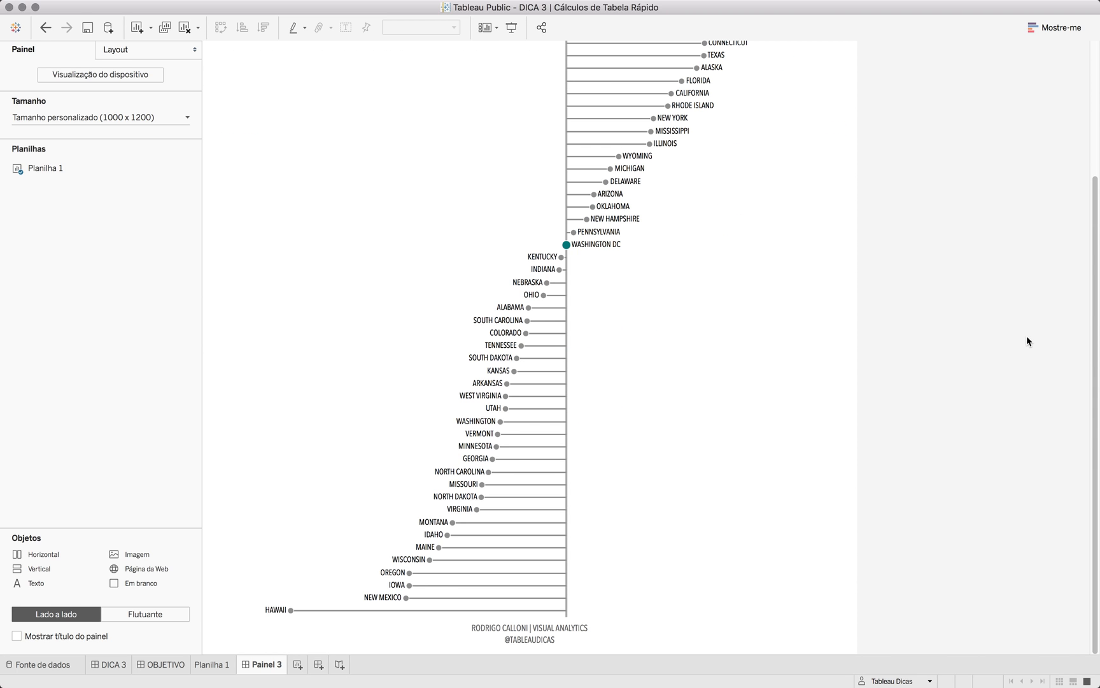
{"action": "scroll", "coordinate": [1027, 335], "scroll_direction": "up", "scroll_amount": 5}
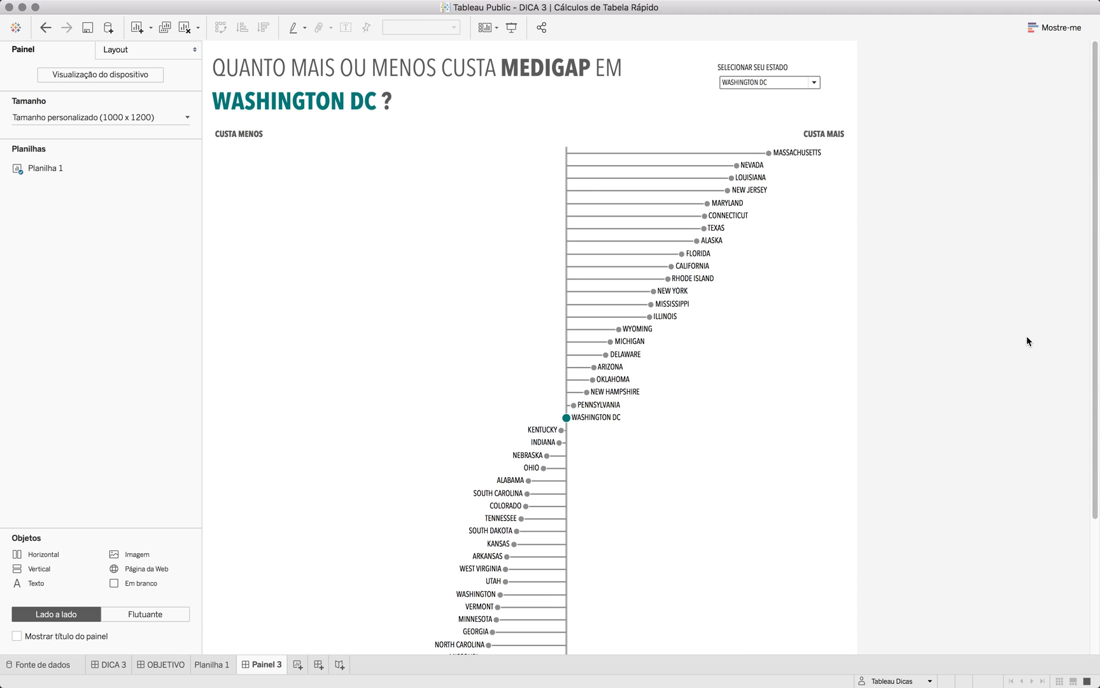
{"action": "mouse_move", "coordinate": [648, 283]}
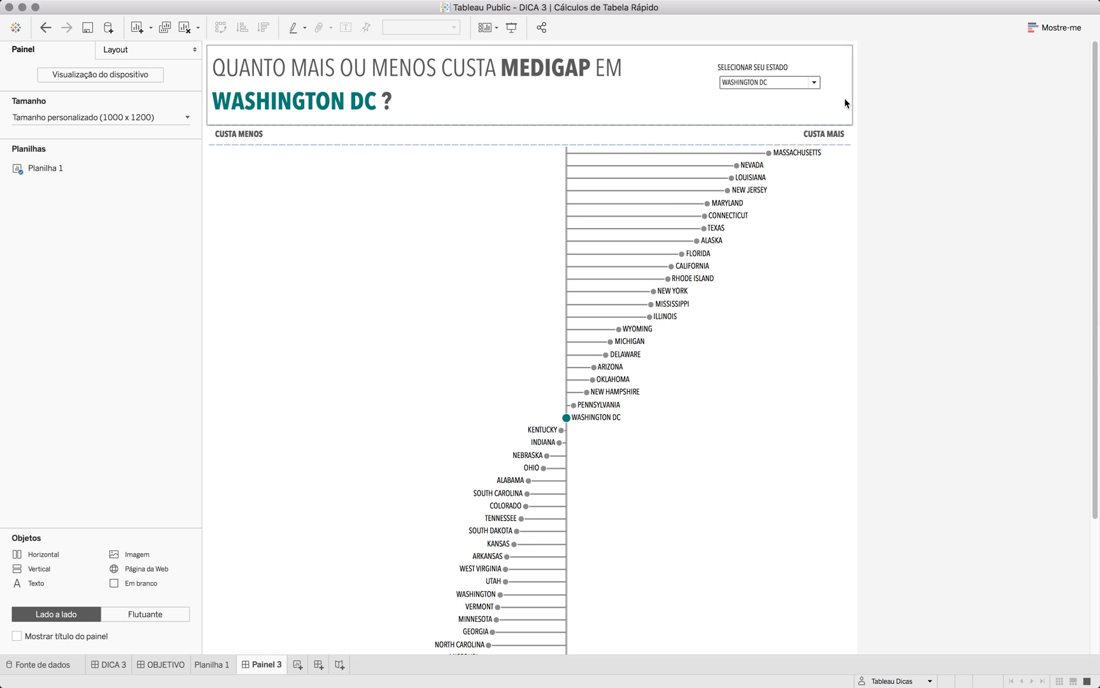
- Test the state selector by switching it to PENNSYLVANIA and back to WASHINGTON DC
{"action": "left_click", "coordinate": [814, 82]}
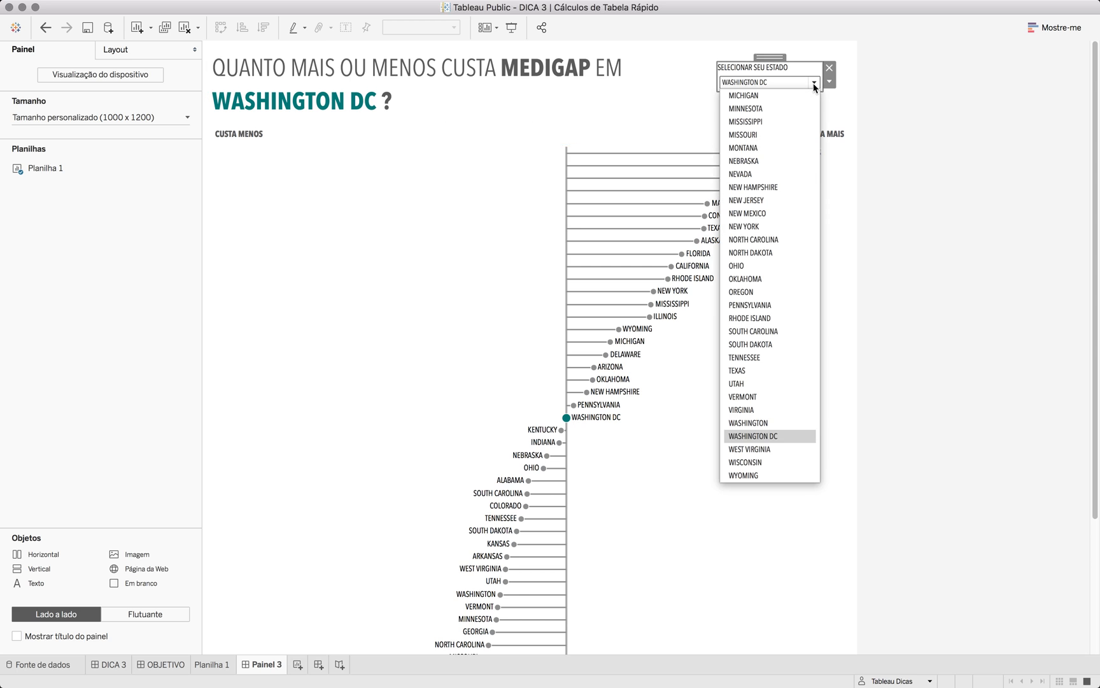
{"action": "left_click", "coordinate": [764, 310]}
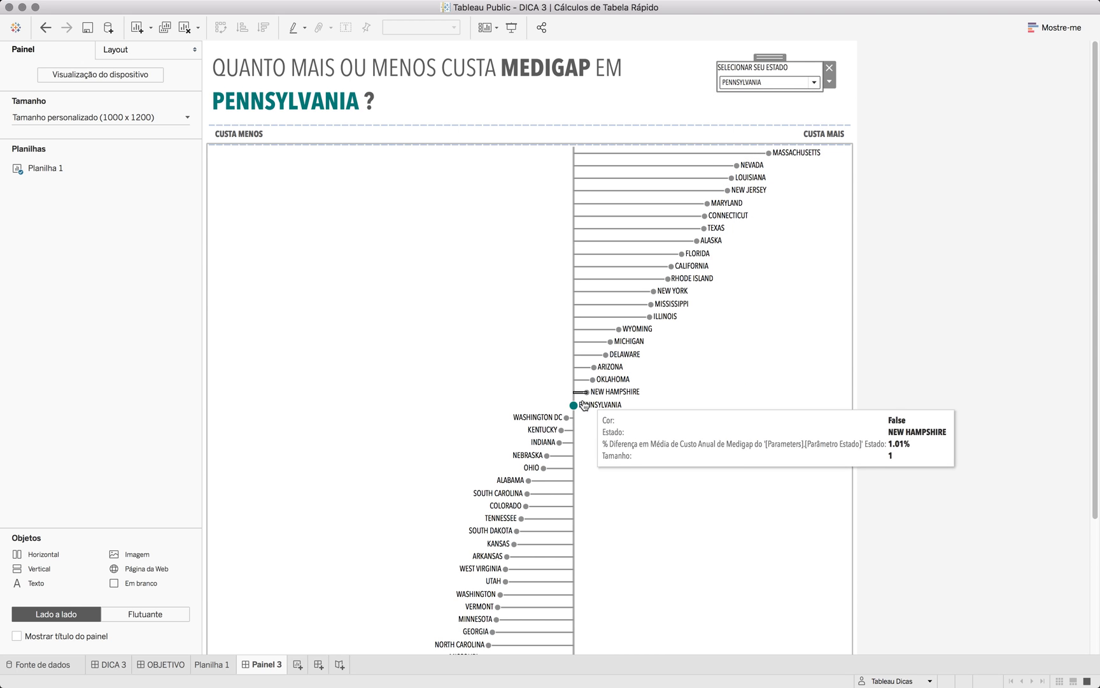
{"action": "left_click", "coordinate": [766, 83]}
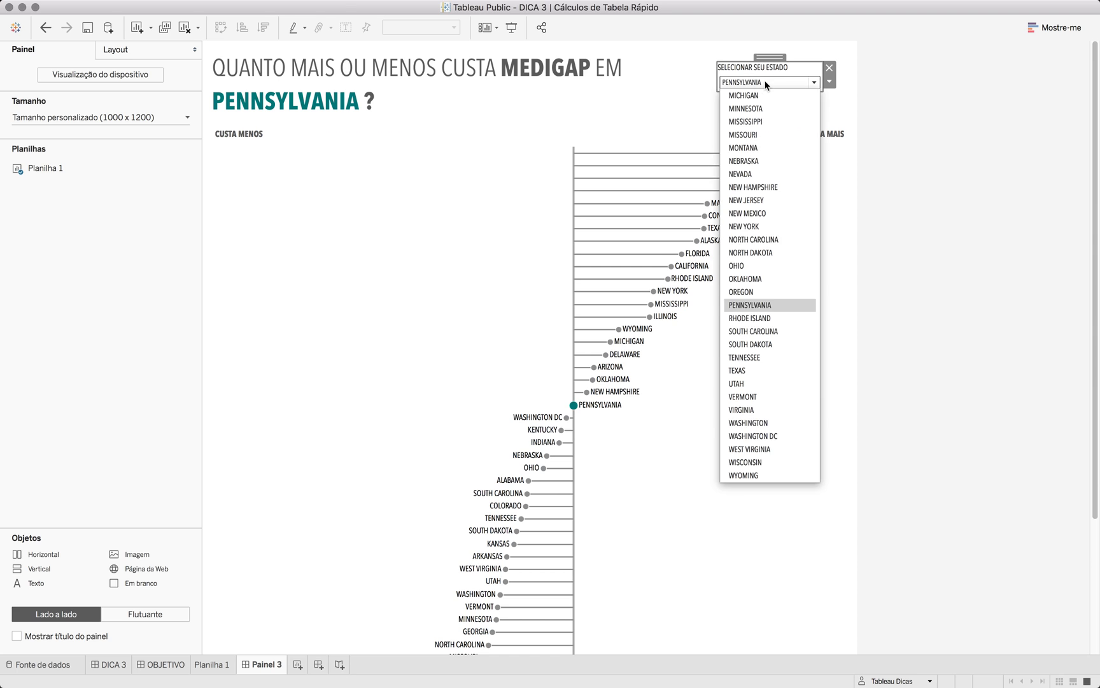
{"action": "left_click", "coordinate": [755, 437]}
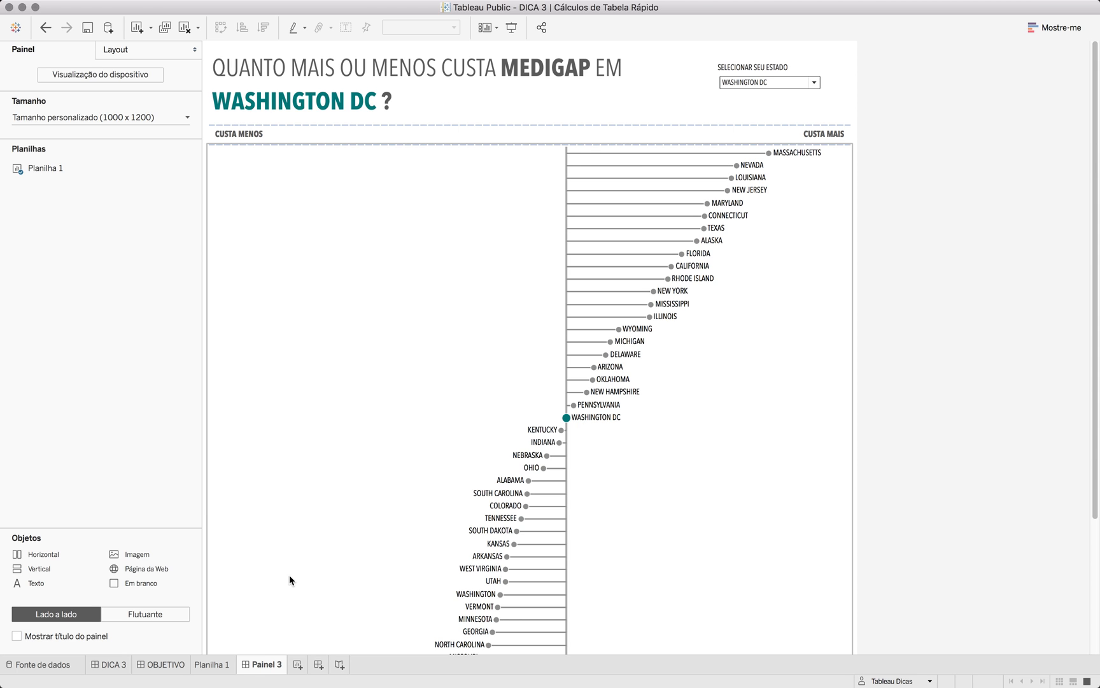
- Hide all worksheets used by the Painel 3 dashboard and rename the dashboard "Quanto mais ou menos custa Medigap"
{"action": "right_click", "coordinate": [262, 665]}
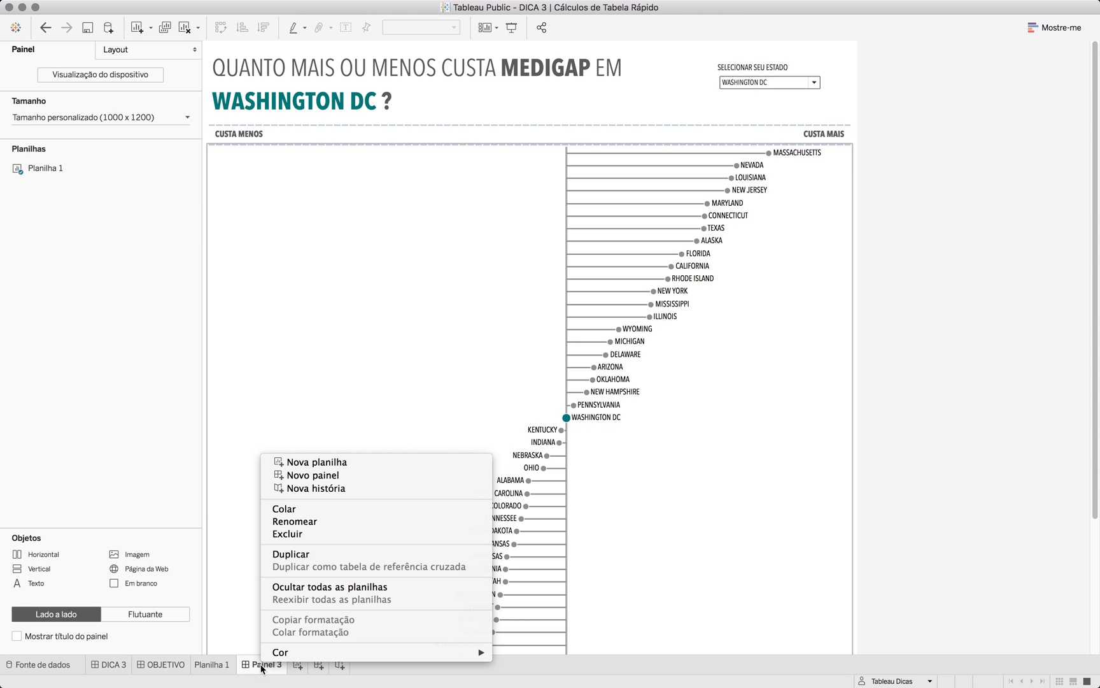
{"action": "left_click", "coordinate": [284, 588]}
{"action": "double_click", "coordinate": [223, 663]}
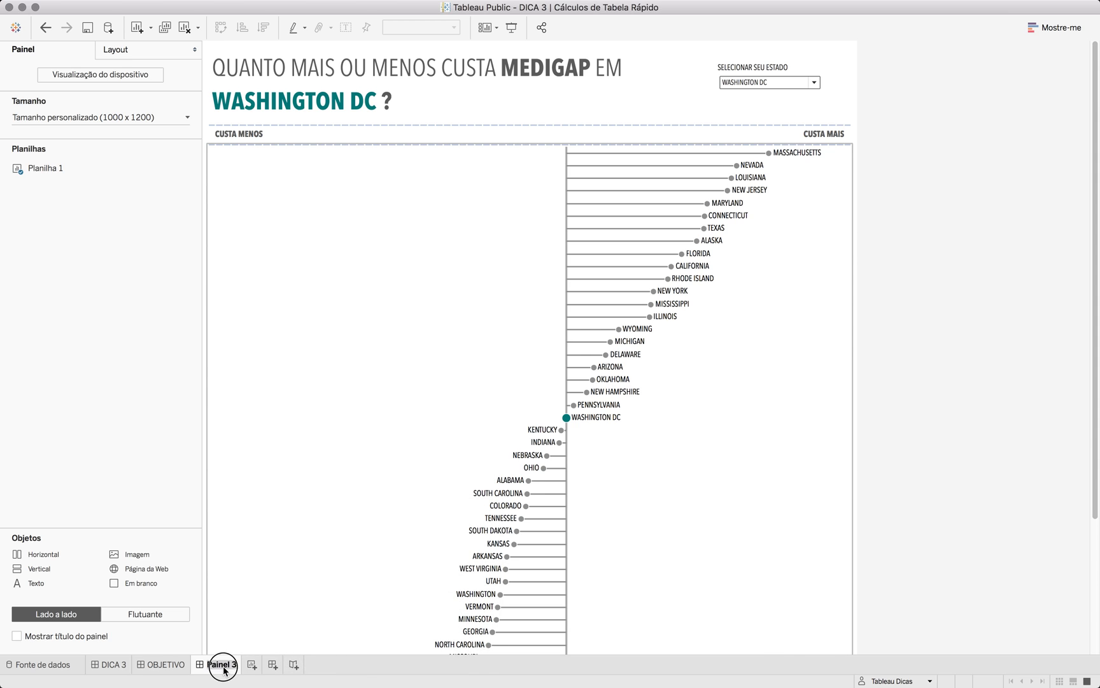
{"action": "type", "text": "QUANT"}
{"action": "key", "text": "BackSpace"}
{"action": "key", "text": "BackSpace"}
{"action": "key", "text": "BackSpace"}
{"action": "key", "text": "BackSpace"}
{"action": "type", "text": "uanto ma"}
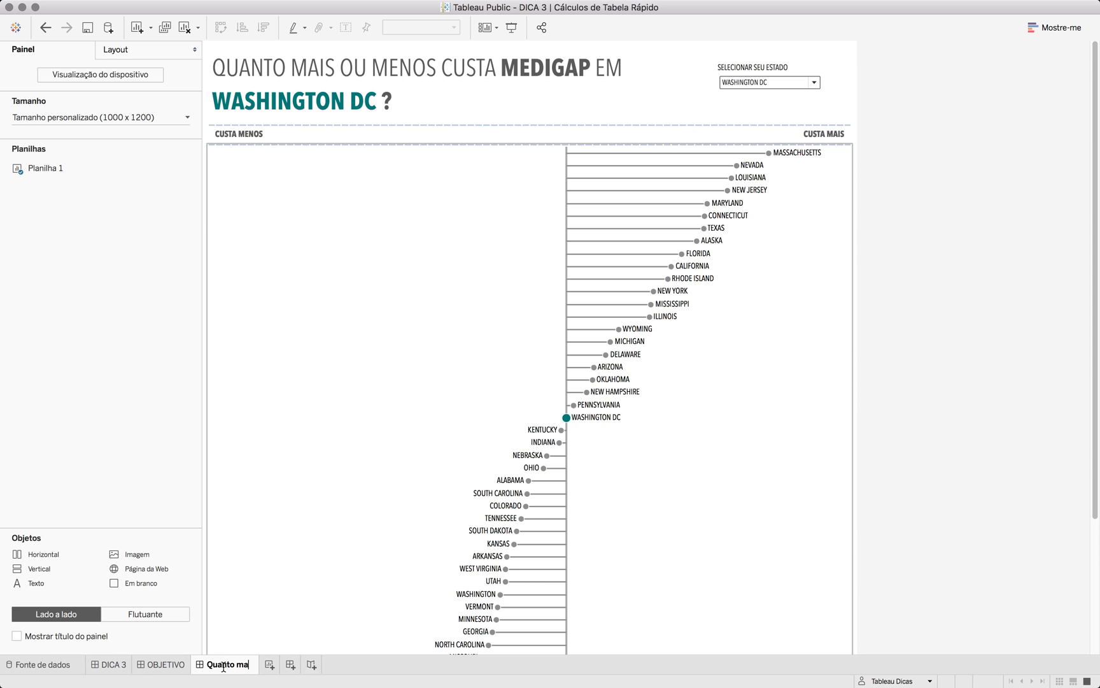
{"action": "type", "text": "is ou menos custa "}
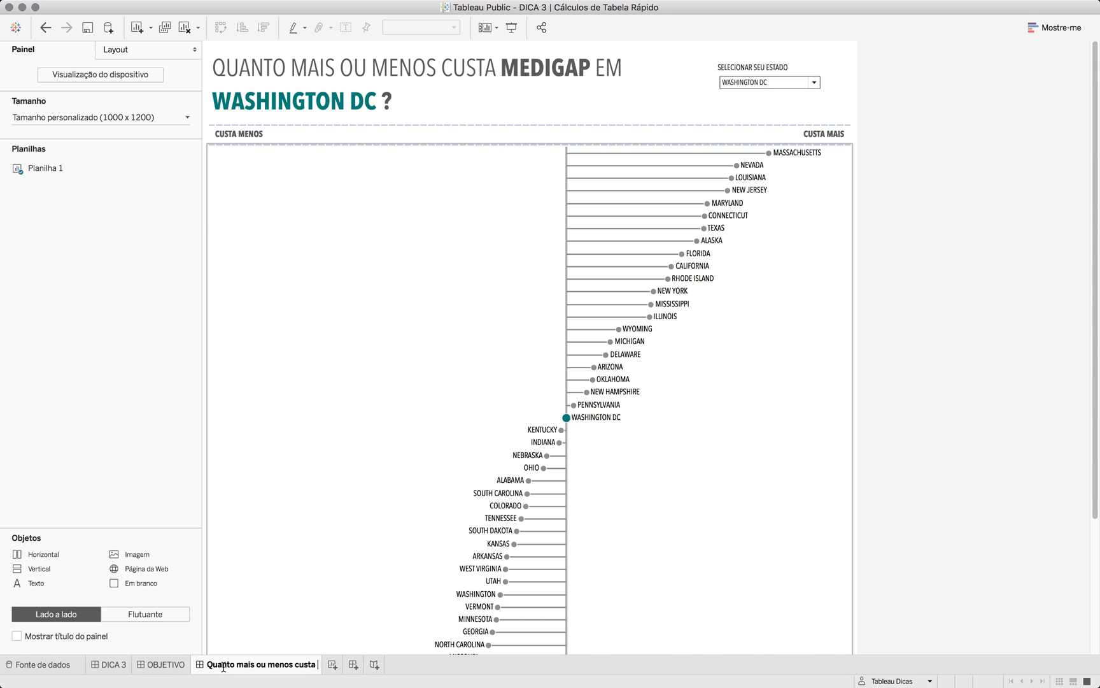
{"action": "type", "text": "Medigap"}
{"action": "key", "text": "Return"}
- Return to the DICA 3 title dashboard
{"action": "mouse_move", "coordinate": [179, 5]}
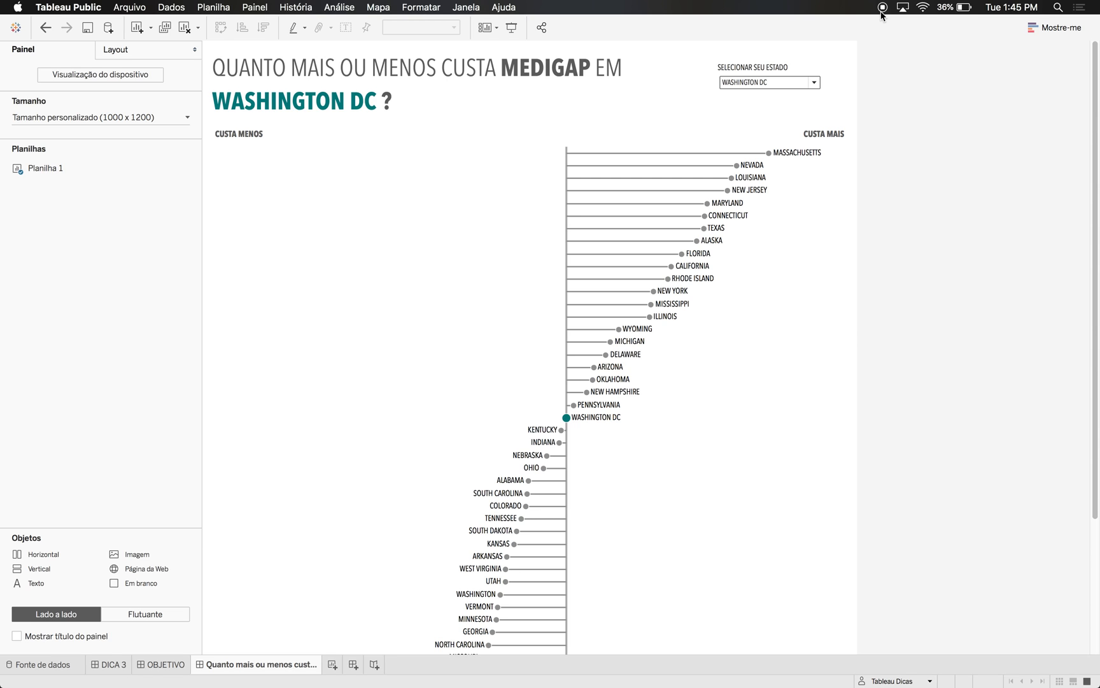
{"action": "left_click", "coordinate": [115, 663]}
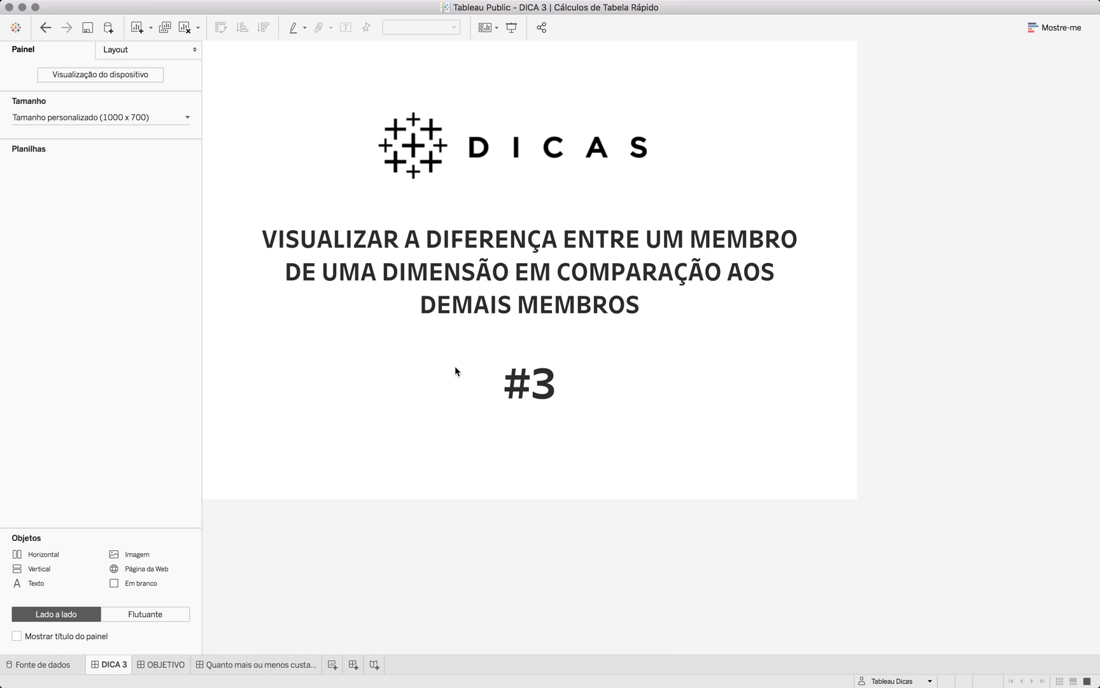